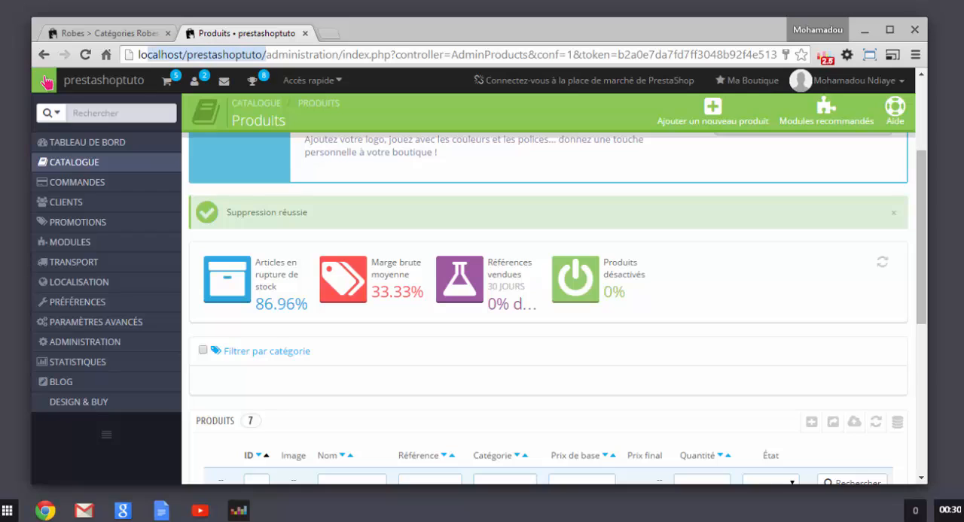
Step: Examine the administration folder in the back office address and compare it with the storefront's Robes category page
mouse_move(267, 55)
left_mouse_down()
mouse_move(338, 56)
mouse_move(269, 55)
left_mouse_up()
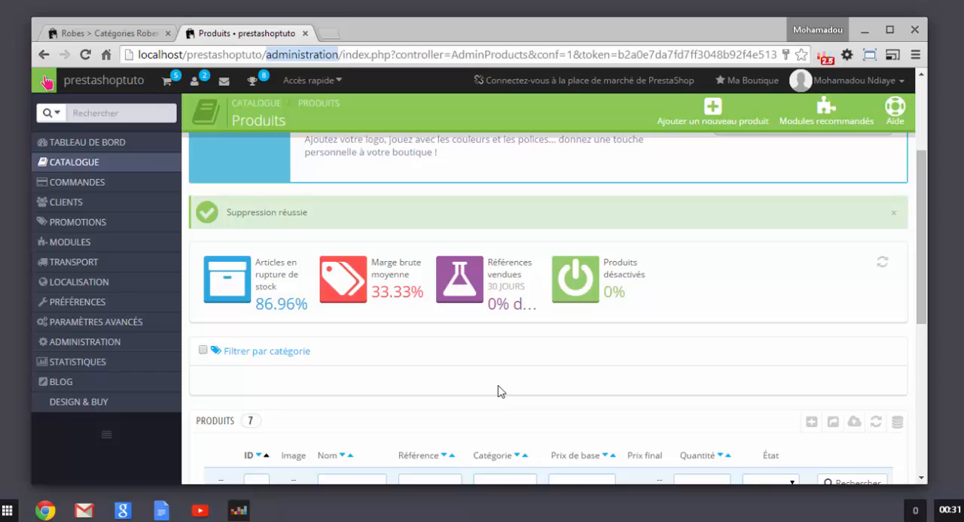
left_click(309, 55)
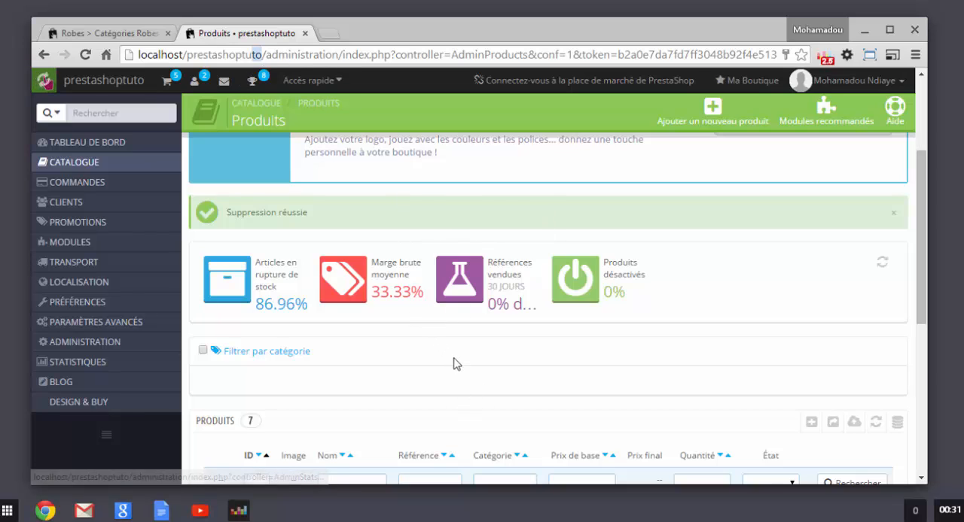
scroll(483, 355, "up", 1)
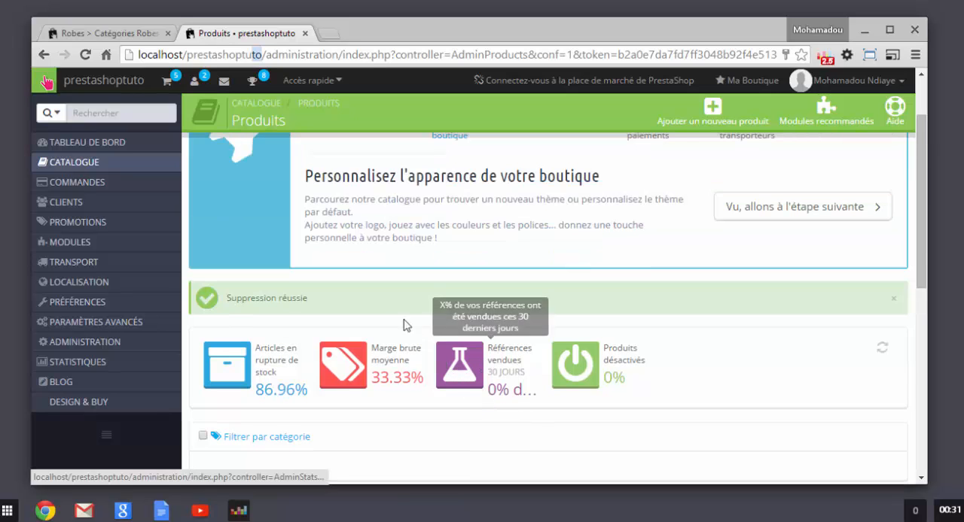
left_click(103, 33)
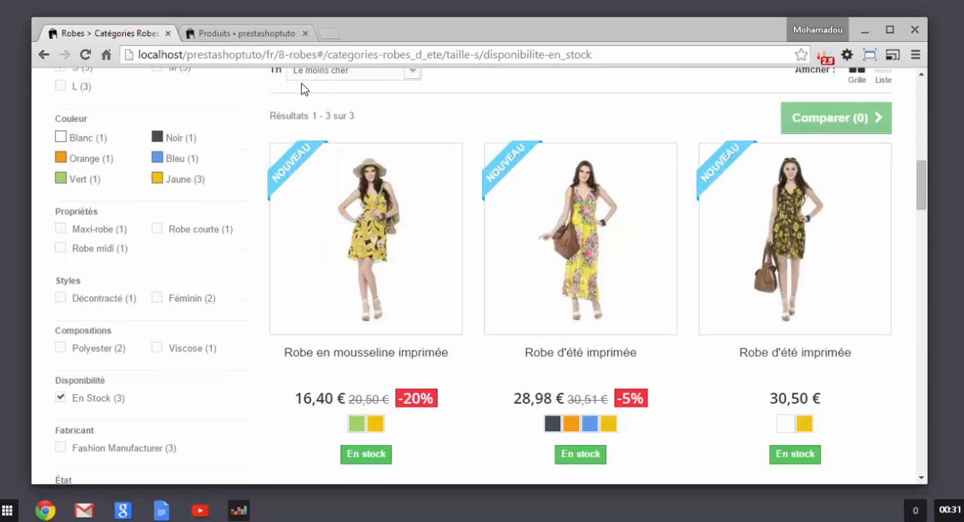
left_click(224, 36)
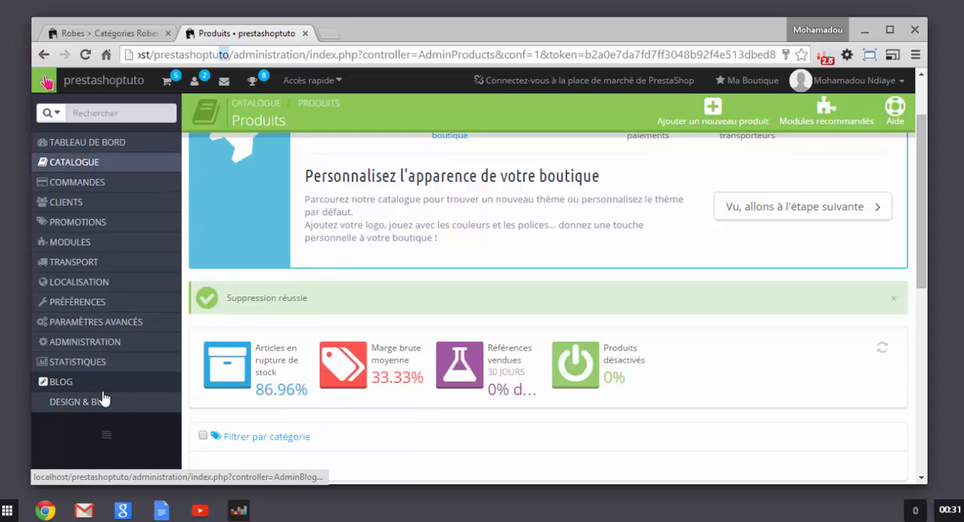
Step: Collapse the back office's side navigation menu so that it shows only icons
mouse_move(69, 170)
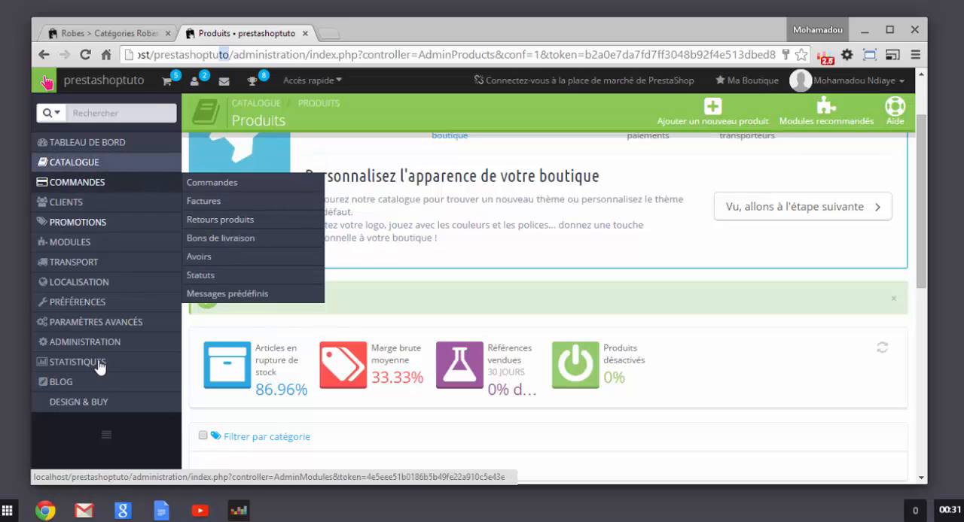
left_click(106, 439)
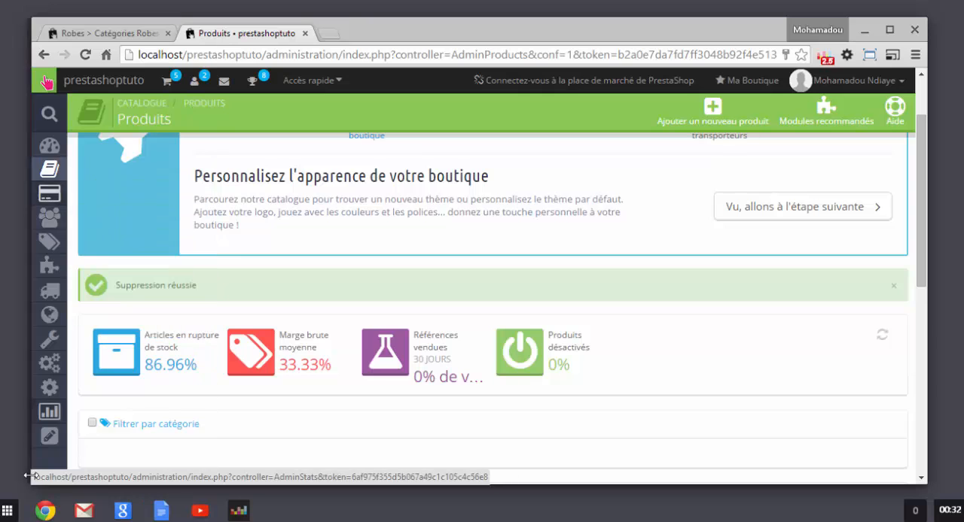
scroll(54, 460, "down", 6)
scroll(49, 294, "up", 7)
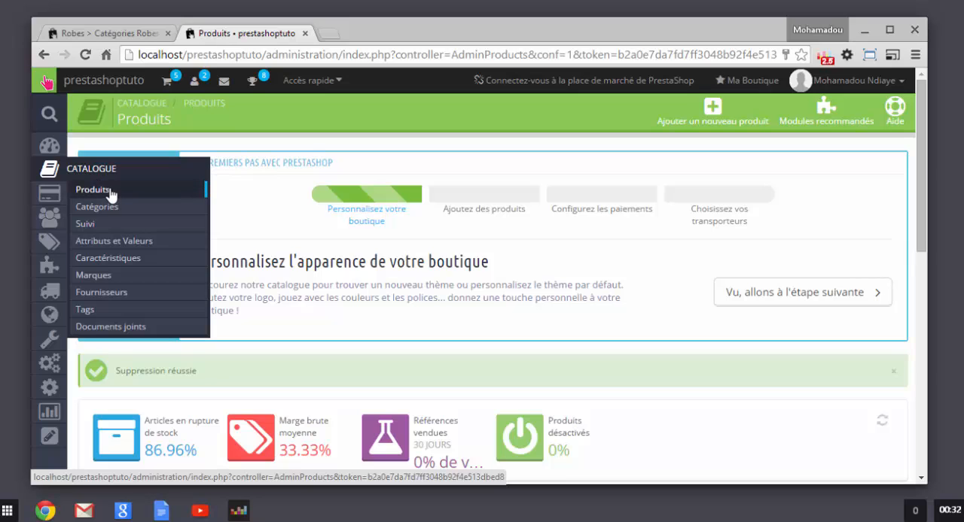
Step: Go to the catalogue's Produits page, logging back in to the back office with the prefilled credentials
left_click(109, 192)
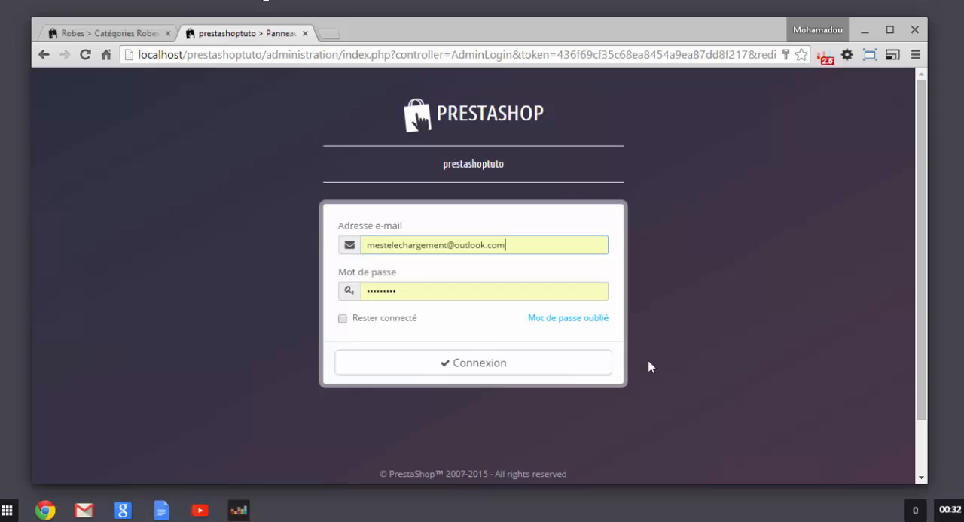
left_click(472, 366)
left_click_drag(540, 243, 197, 284)
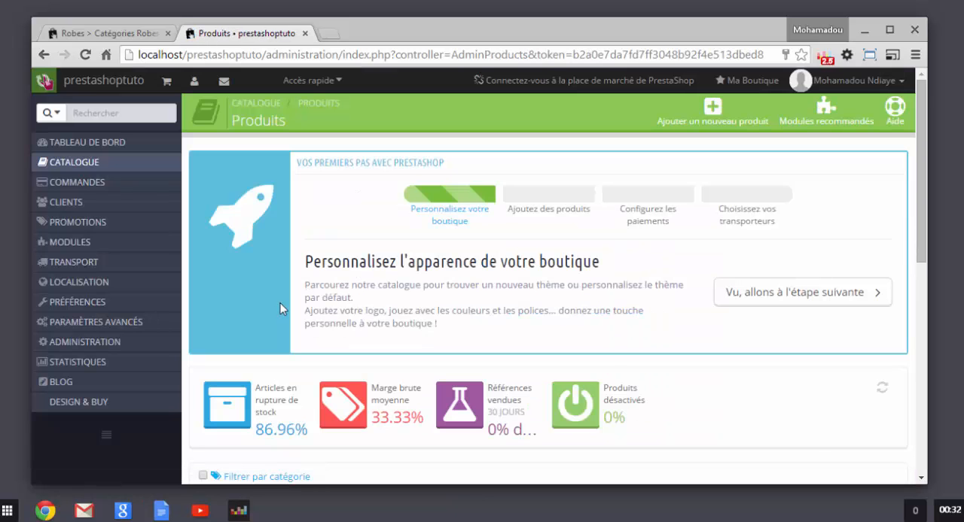
Step: Reload the catalogue's Produits page and look over its statistics and product list
scroll(329, 316, "down", 3)
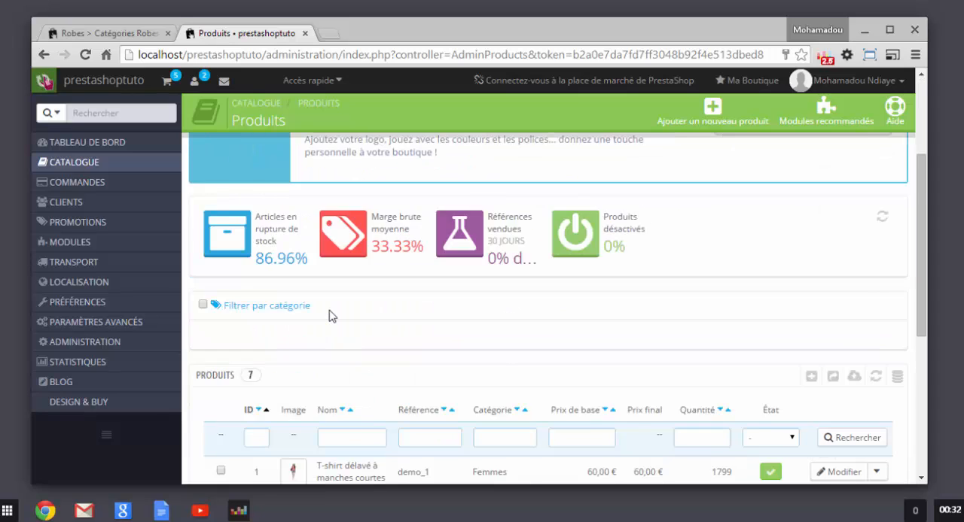
scroll(295, 280, "up", 2)
mouse_move(155, 175)
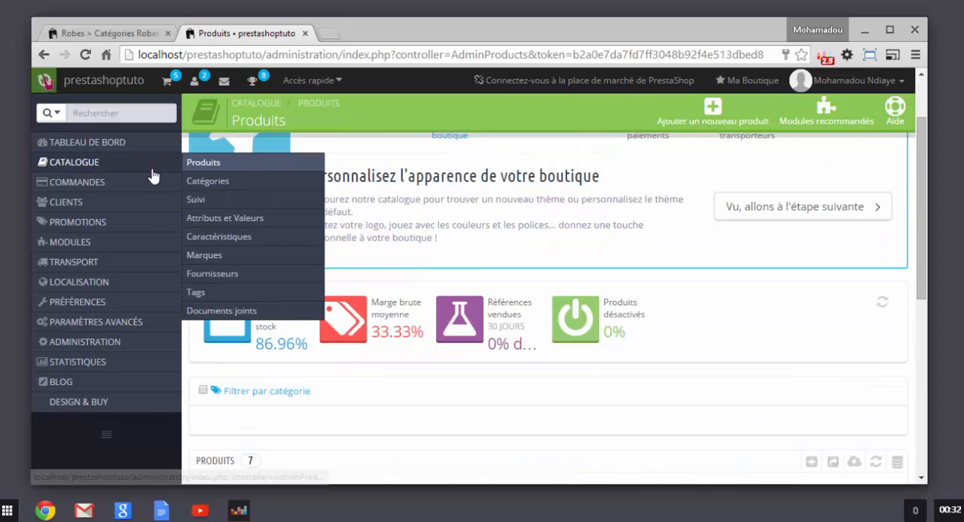
left_click(226, 167)
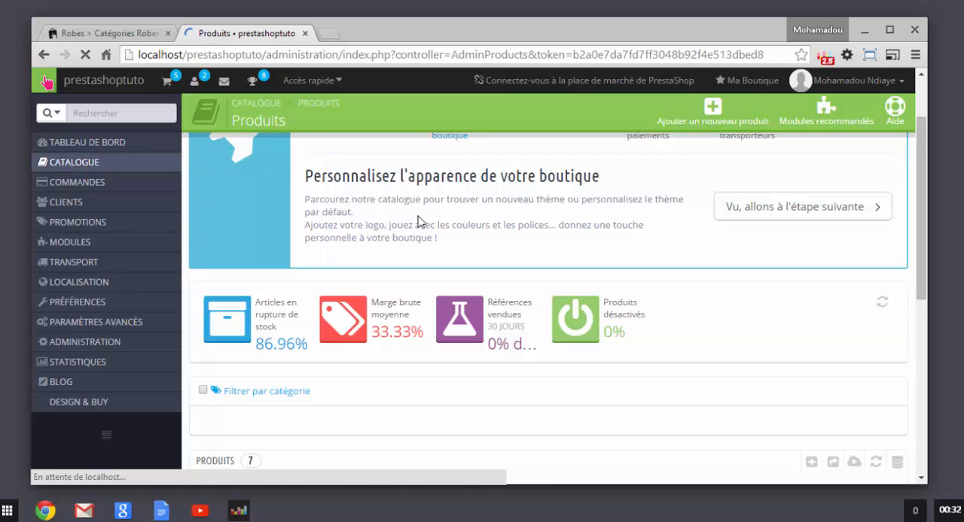
scroll(477, 248, "down", 5)
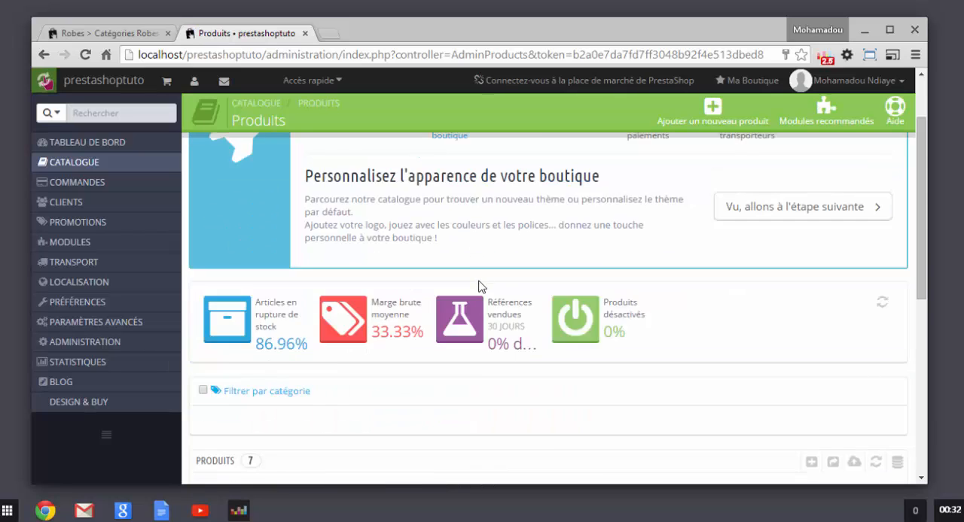
scroll(476, 293, "up", 3)
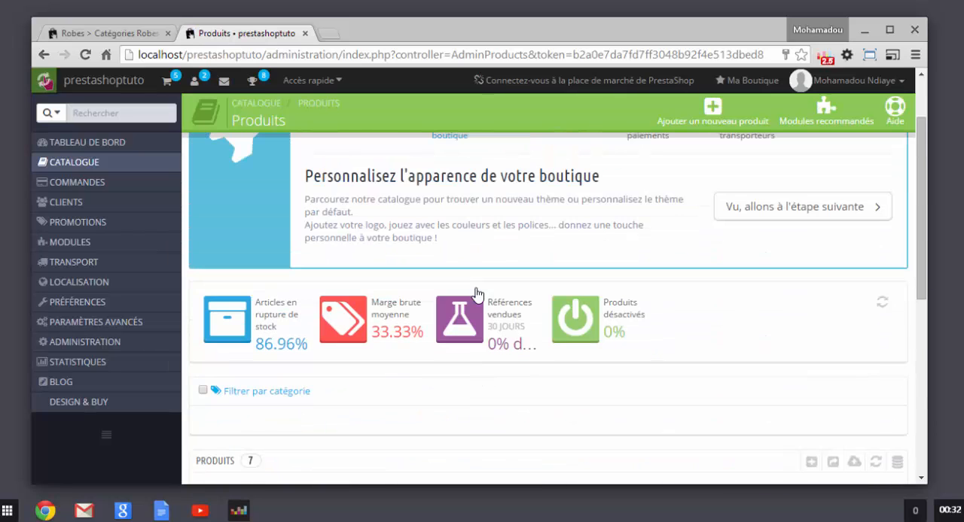
scroll(476, 294, "down", 5)
scroll(475, 298, "up", 3)
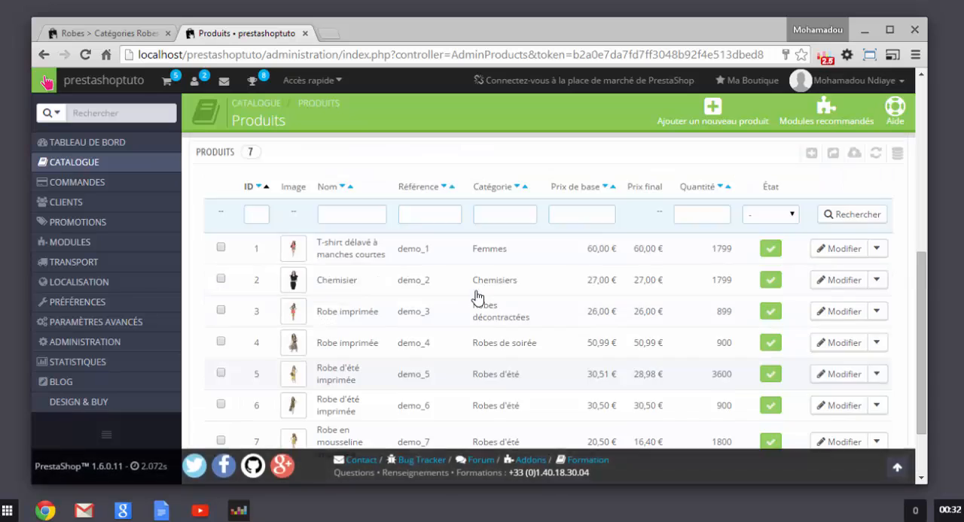
scroll(475, 297, "up", 1)
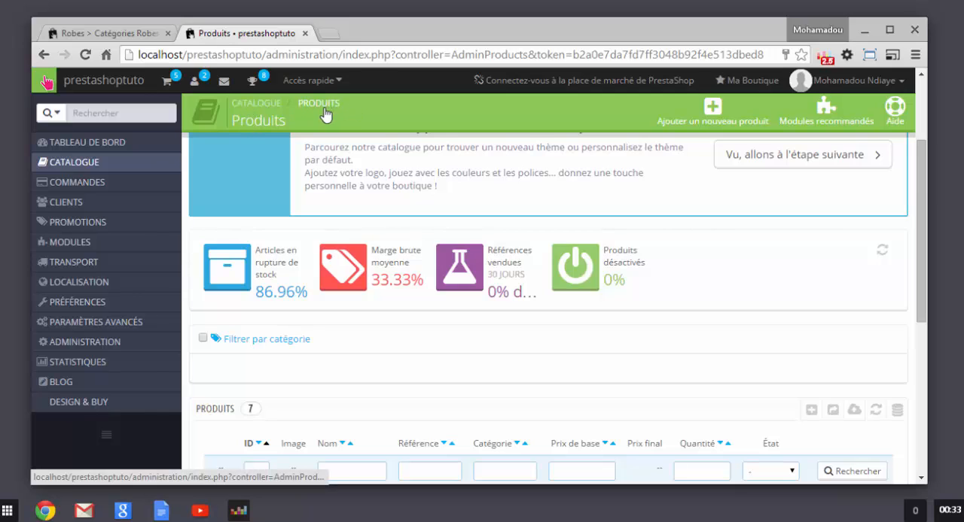
Step: Examine the Produits page heading and read through the names, references, categories, prices and quantities of the listed products
mouse_move(364, 128)
left_mouse_down()
mouse_move(273, 115)
mouse_move(212, 93)
left_mouse_up()
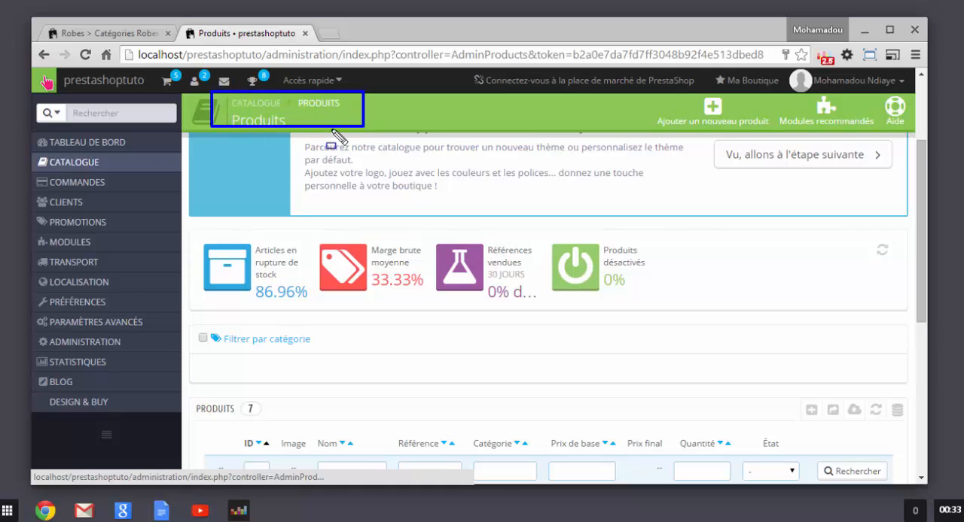
key("Escape")
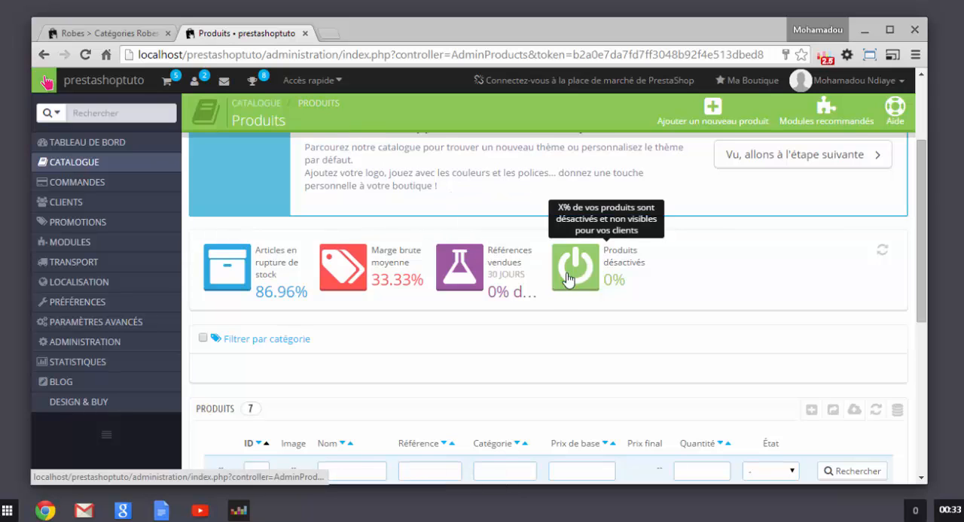
scroll(623, 354, "down", 2)
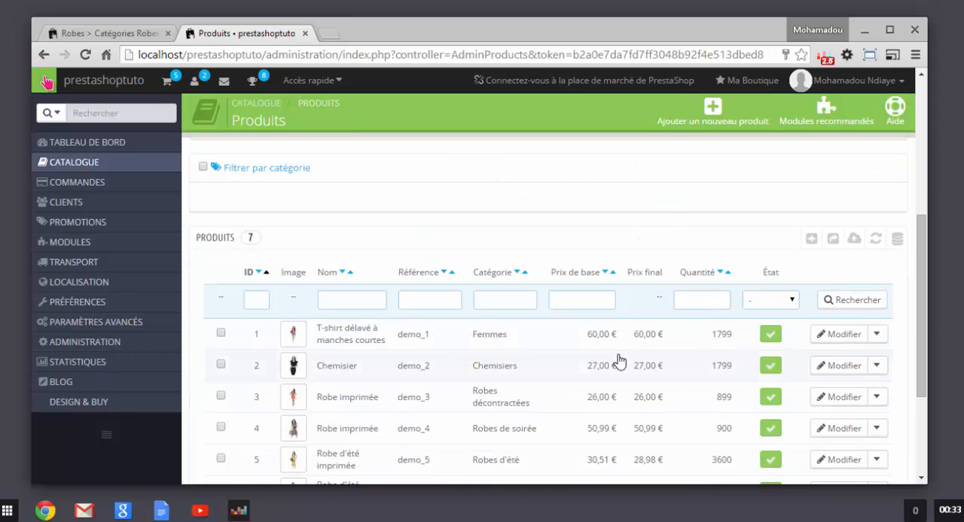
scroll(612, 364, "down", 2)
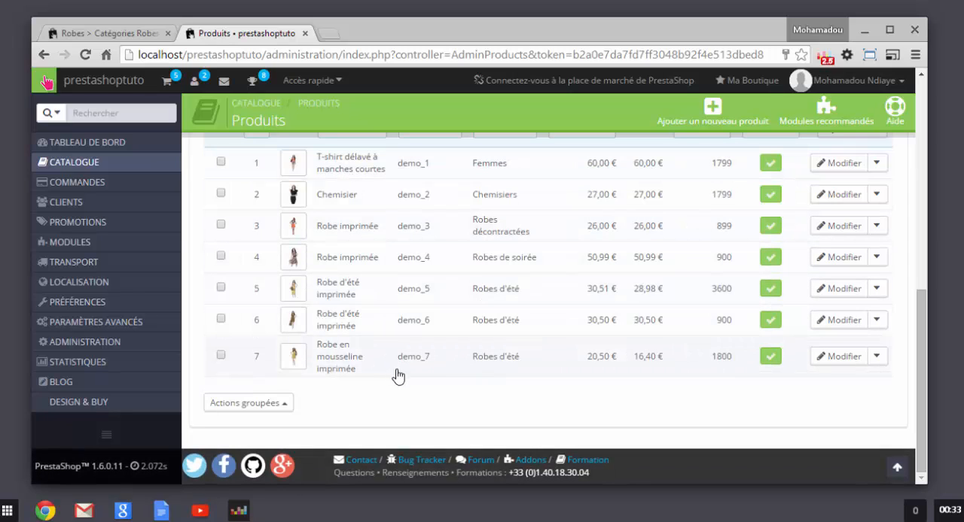
scroll(511, 379, "up", 2)
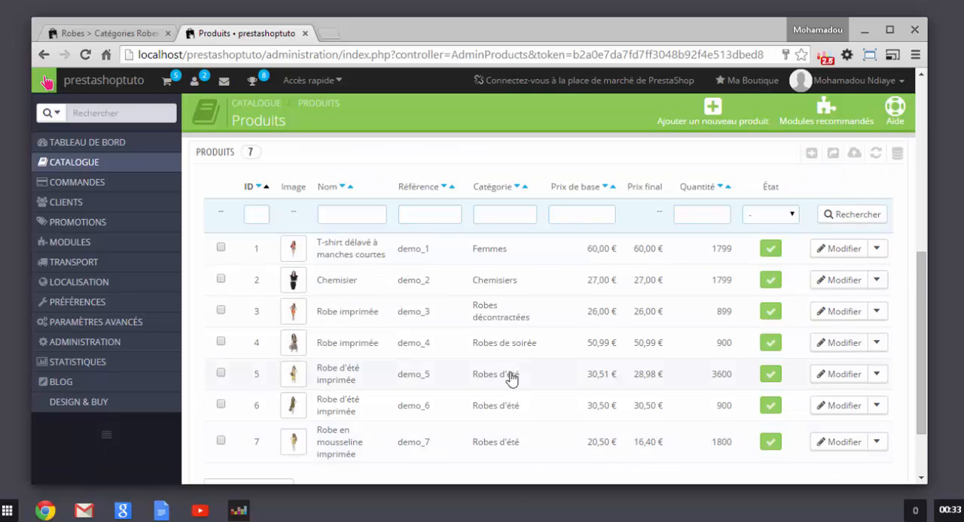
scroll(534, 393, "down", 2)
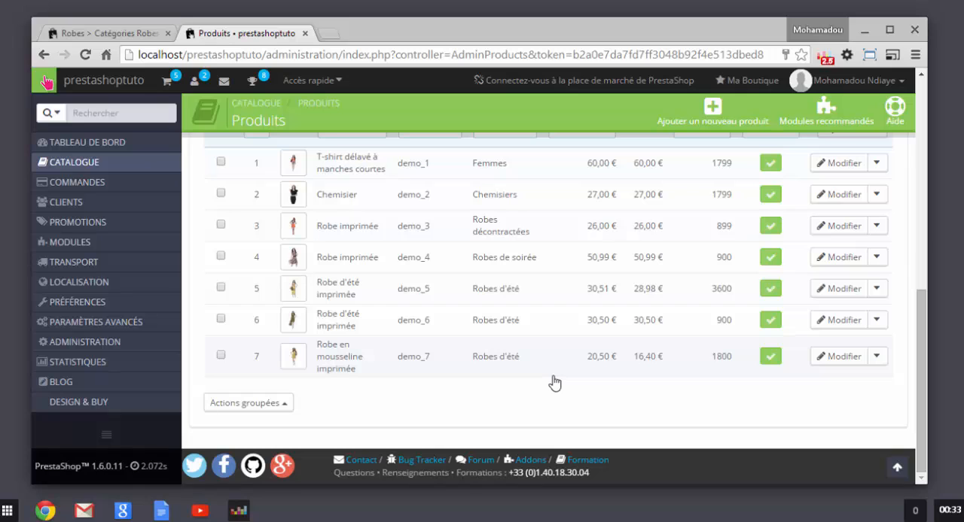
scroll(611, 323, "up", 2)
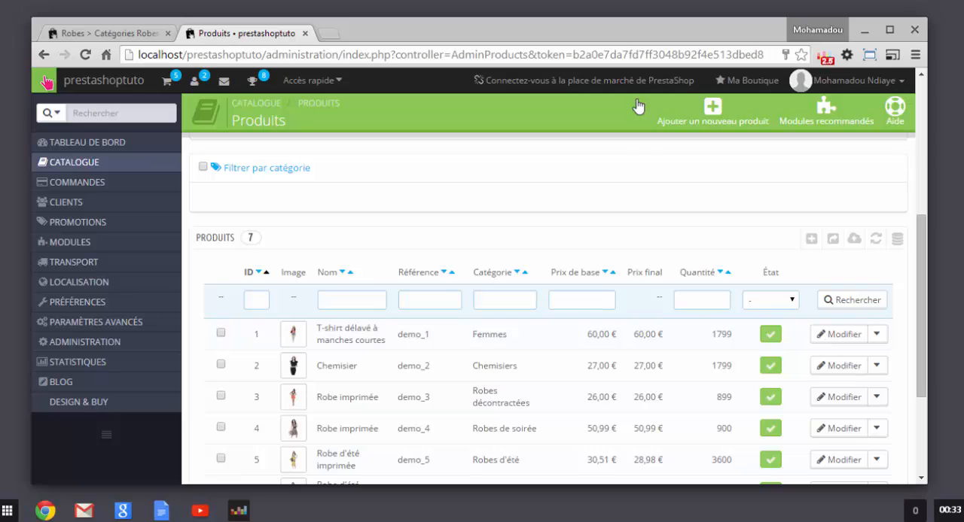
Step: Start adding a new product from the product list to bring up its blank Informations form
mouse_move(635, 96)
left_mouse_down()
mouse_move(746, 120)
mouse_move(775, 140)
left_mouse_up()
left_click_drag(783, 211, 826, 263)
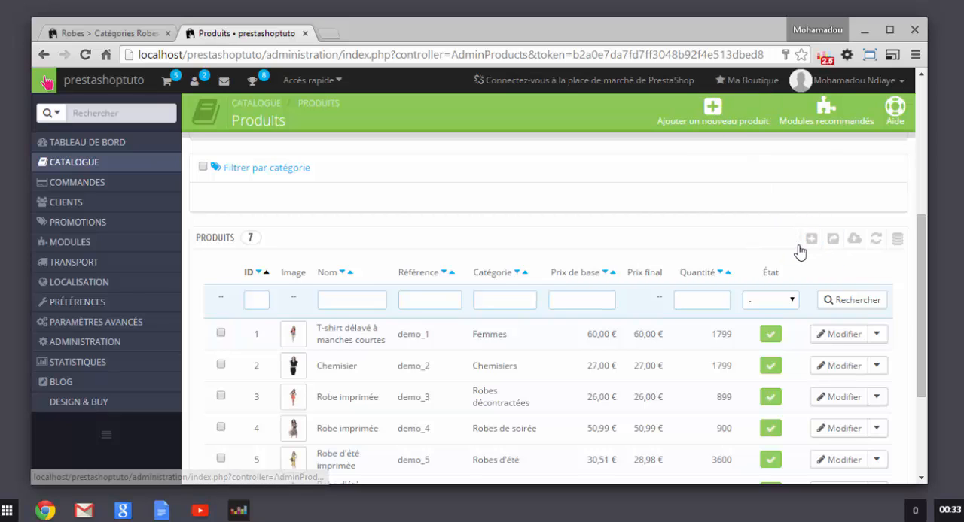
scroll(667, 266, "down", 2)
scroll(794, 225, "up", 4)
scroll(794, 225, "down", 3)
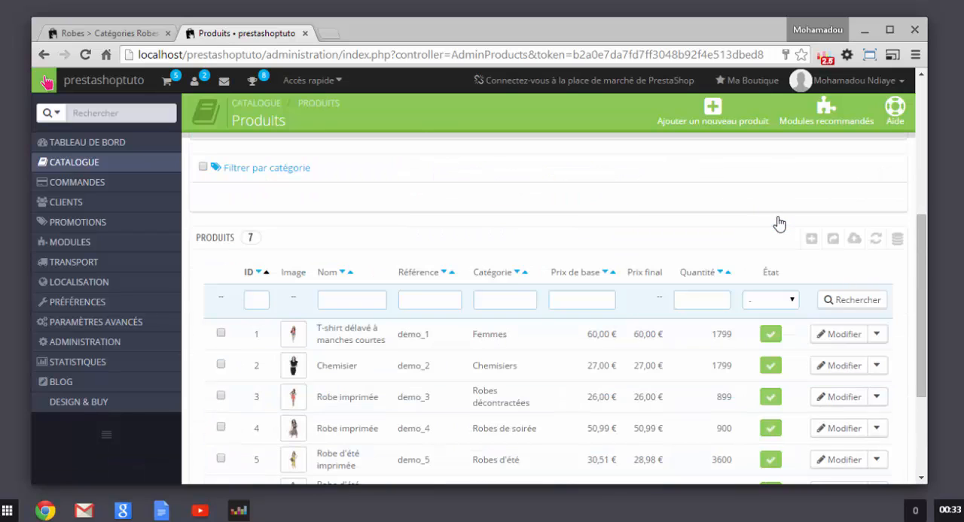
left_click(810, 241)
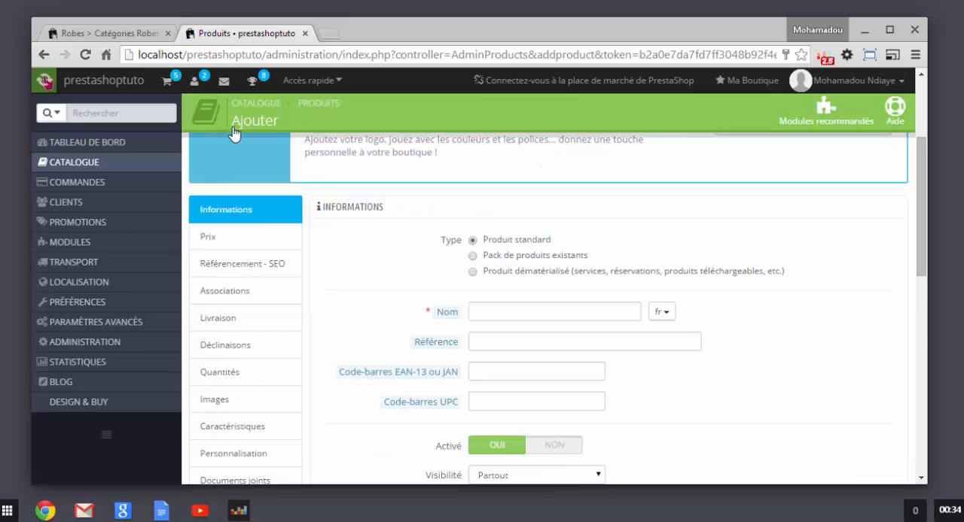
left_click_drag(292, 112, 237, 132)
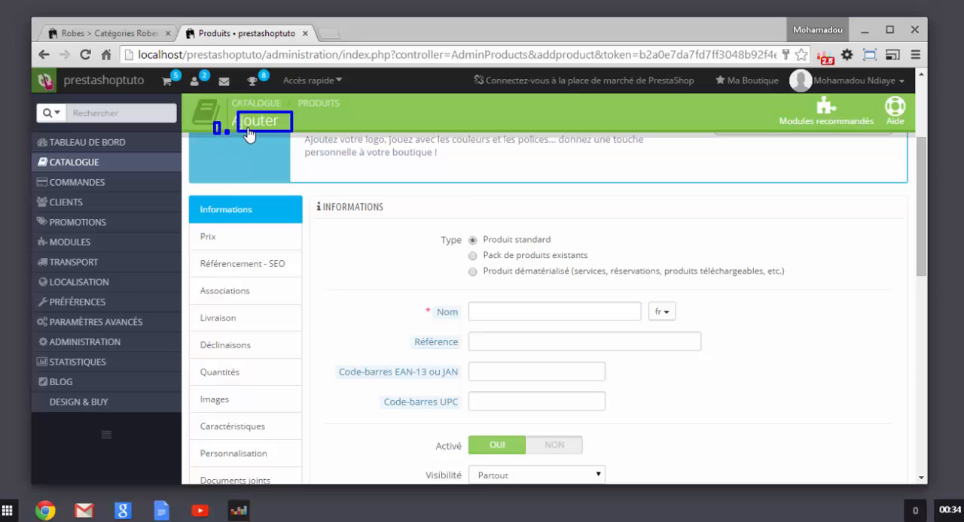
key("Escape")
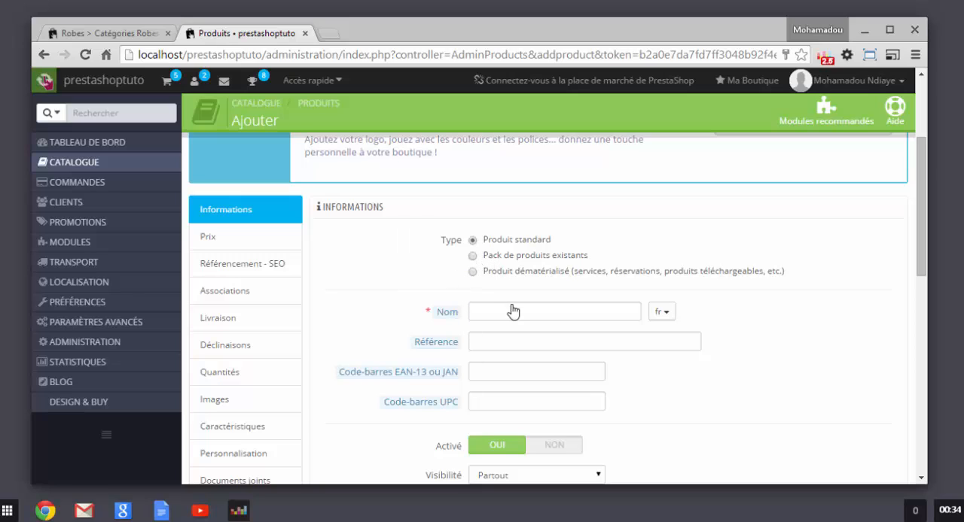
Step: Name the new product Lapin and set its reference to lapin-2r
left_click(488, 317)
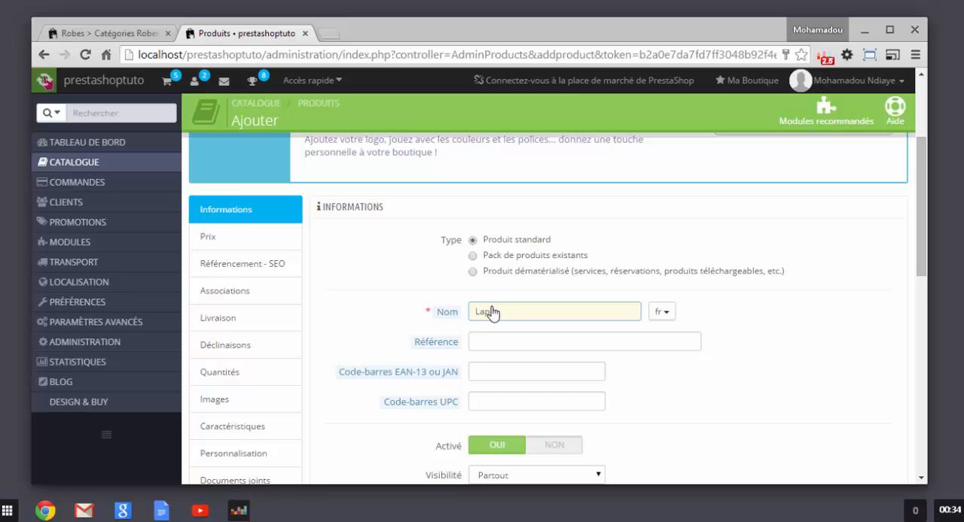
type("Lapin")
scroll(494, 385, "down", 1)
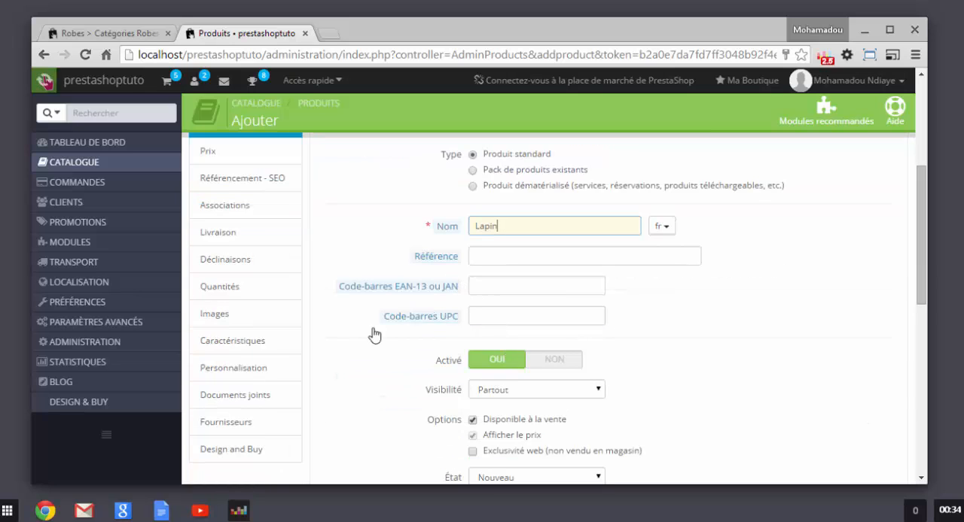
left_click(511, 259)
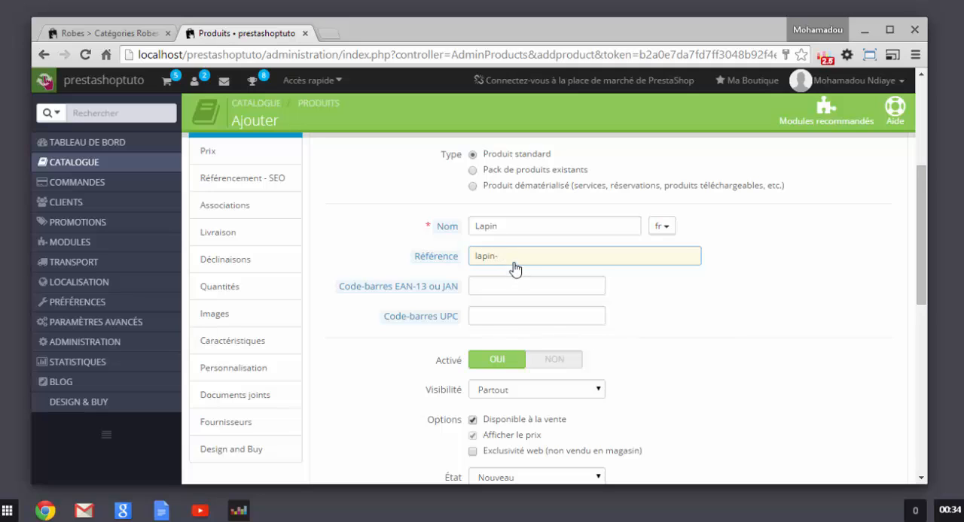
type("lapin-2r")
Step: Try both states of the new product's Activé setting, leaving it on Non
scroll(374, 367, "down", 1)
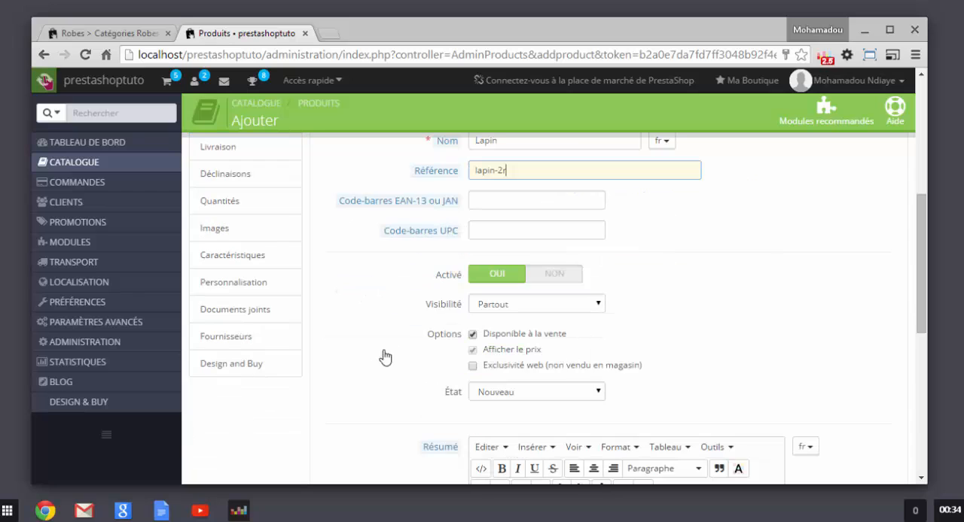
left_click(542, 274)
left_click(486, 276)
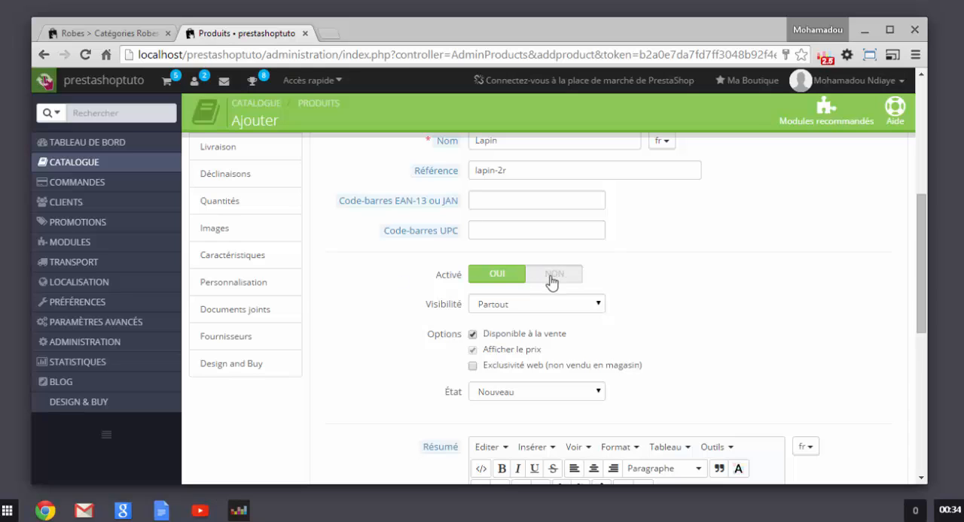
left_click(547, 280)
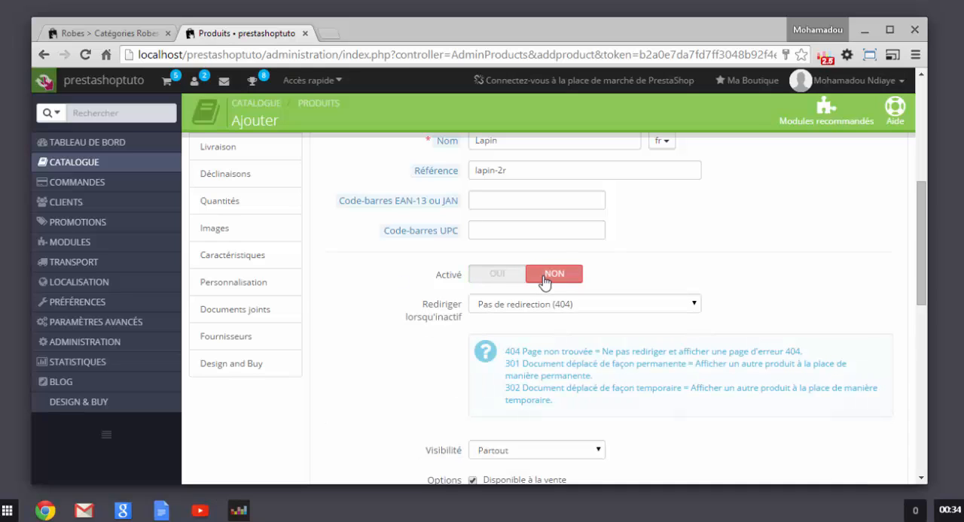
Step: Activate the product with visibility Partout and the options Disponible à la vente and Afficher le prix enabled
left_click(489, 276)
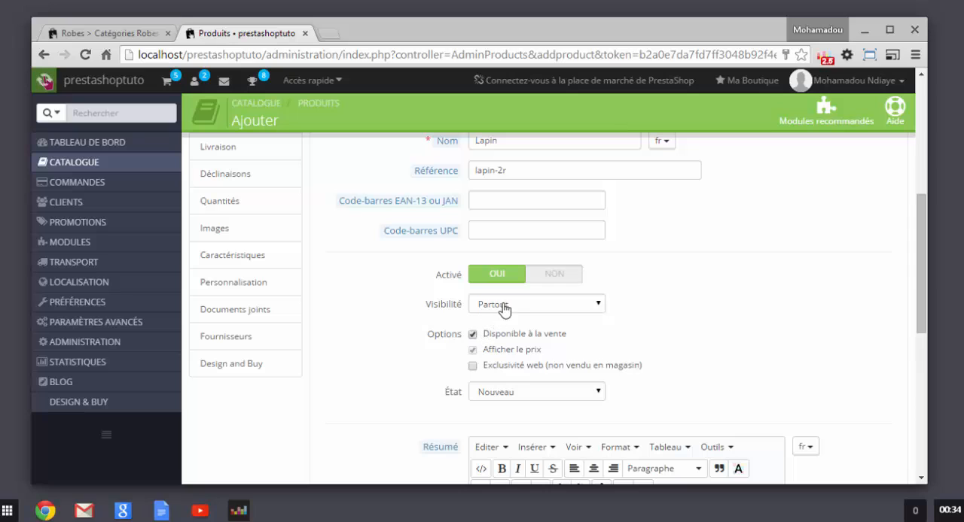
left_click(502, 309)
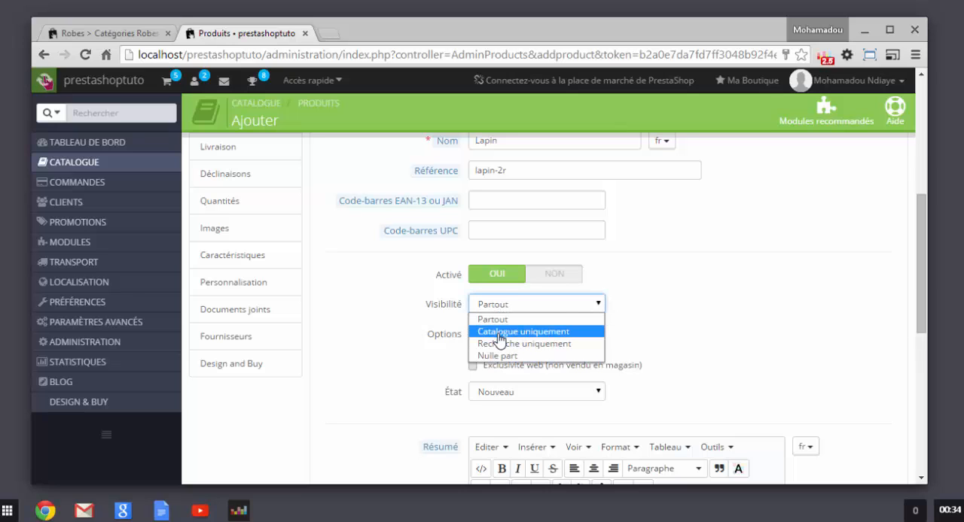
left_click(397, 362)
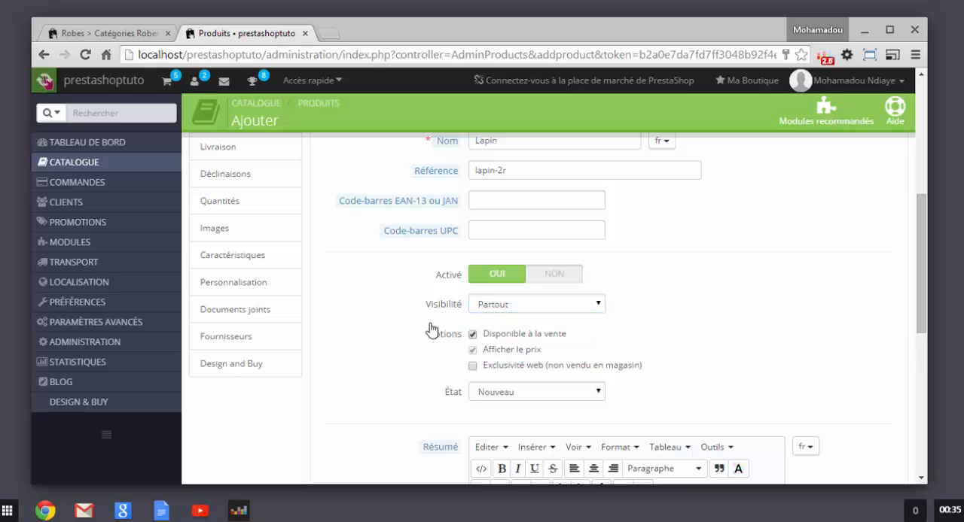
left_click(485, 312)
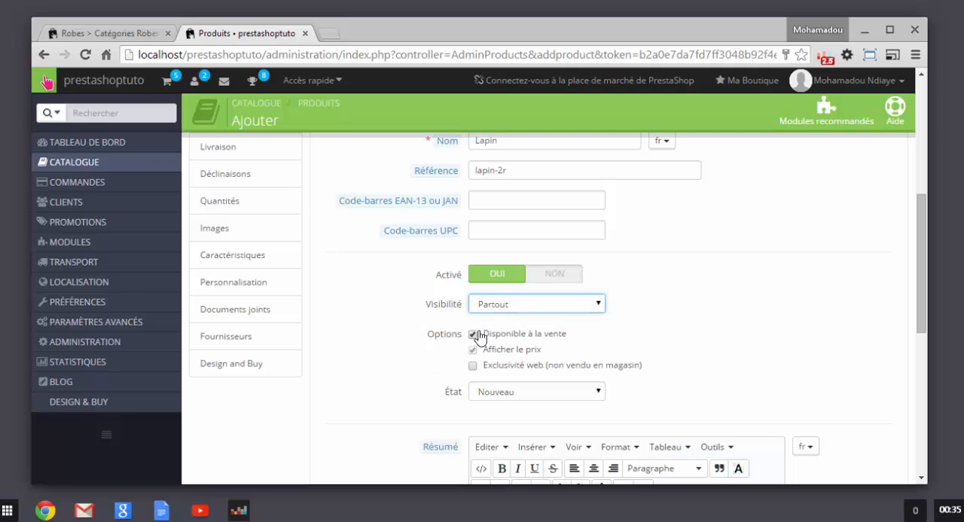
left_click(475, 335)
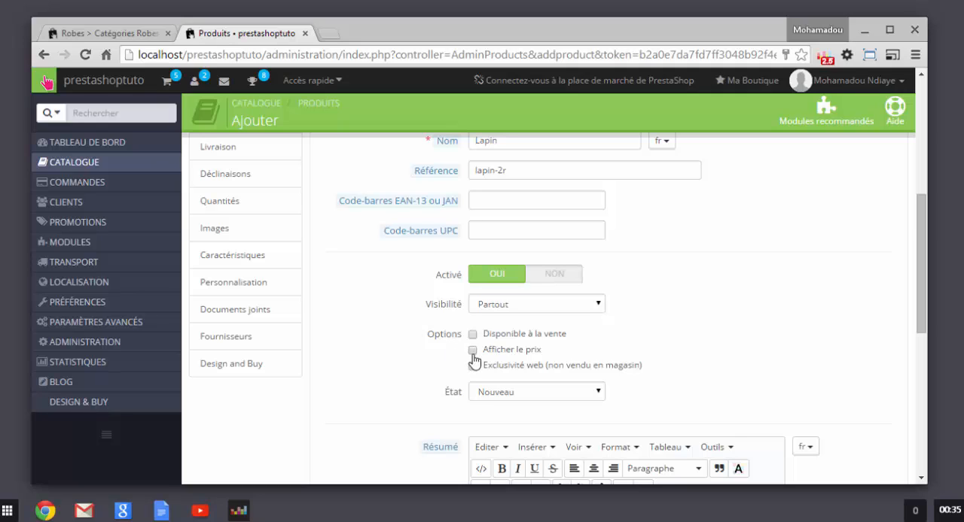
left_click(473, 351)
Step: Write "ceci est un lapin" as the product's Résumé
scroll(406, 360, "down", 2)
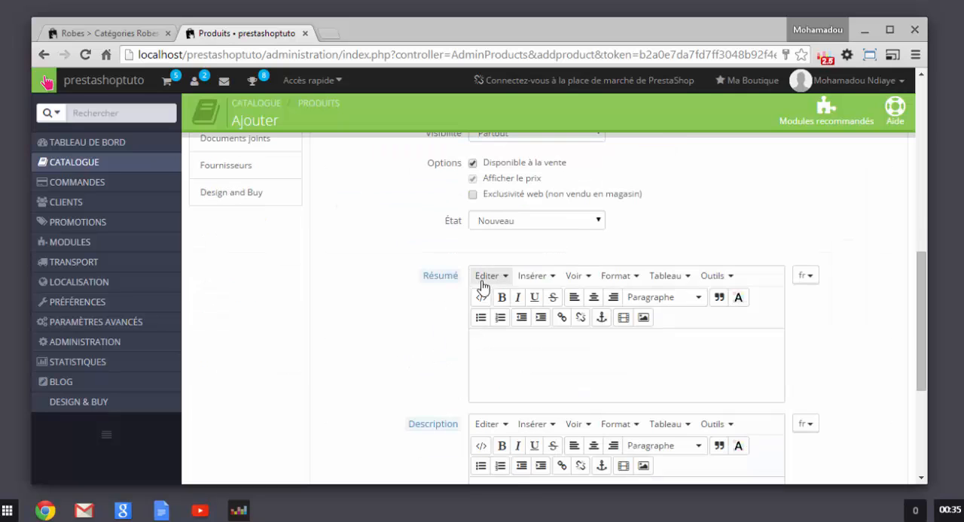
scroll(540, 329, "up", 1)
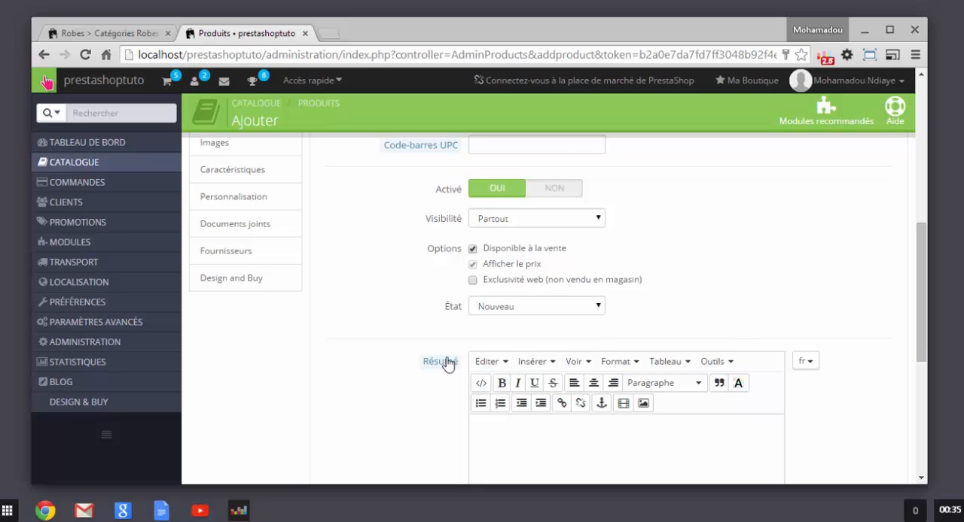
scroll(419, 346, "down", 1)
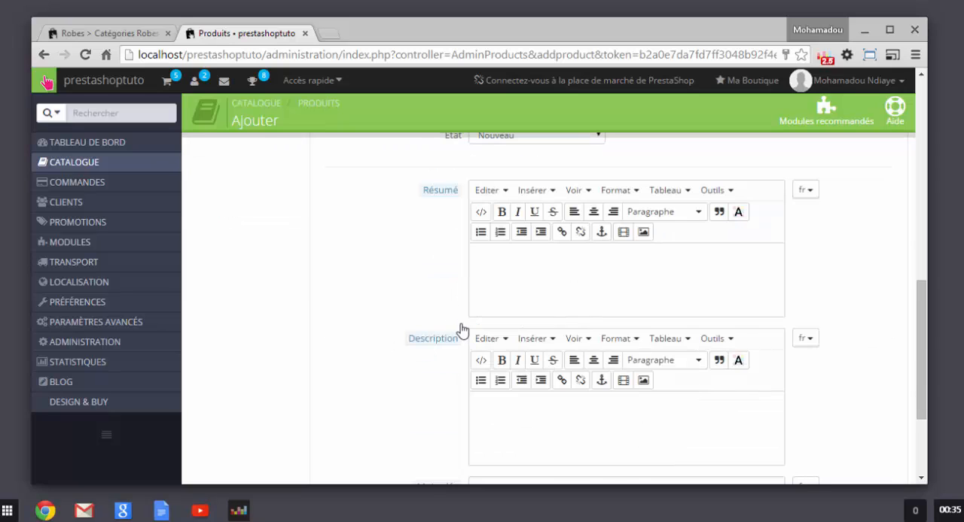
scroll(451, 316, "down", 1)
scroll(484, 329, "up", 1)
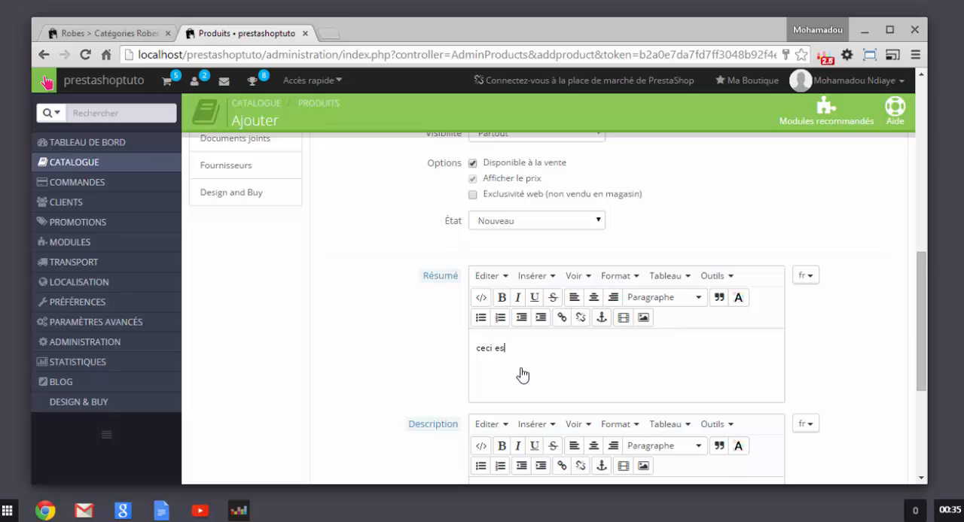
type("t un lapin")
Step: Write "ce lapin est trés cool" as the product's Description
scroll(526, 377, "down", 5)
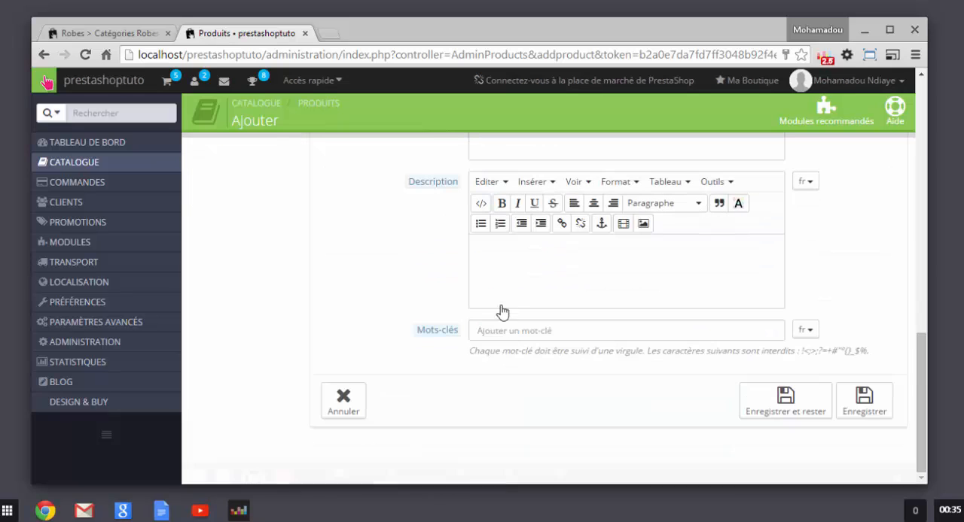
left_click(505, 293)
type("m")
key("BackSpace")
type("ce lapin est trés mig")
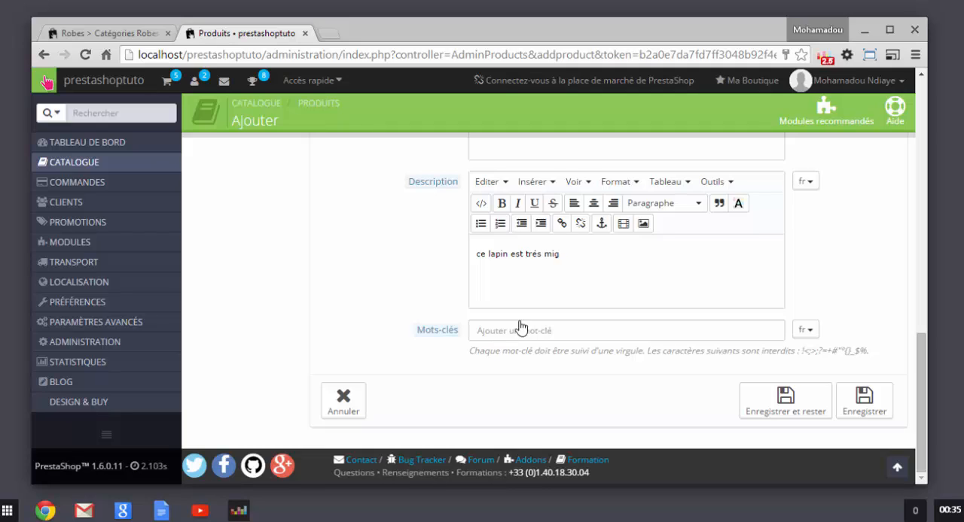
key("BackSpace")
key("BackSpace")
key("BackSpace")
type("c")
Step: Review the filled-in Informations form from the product type down to the summary, description and Mots-clés field
scroll(495, 256, "up", 3)
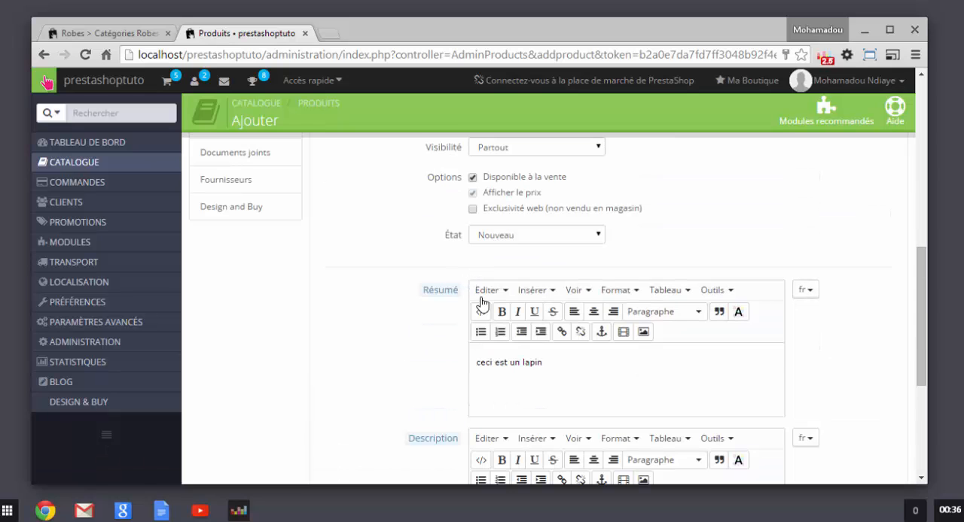
scroll(465, 389, "down", 5)
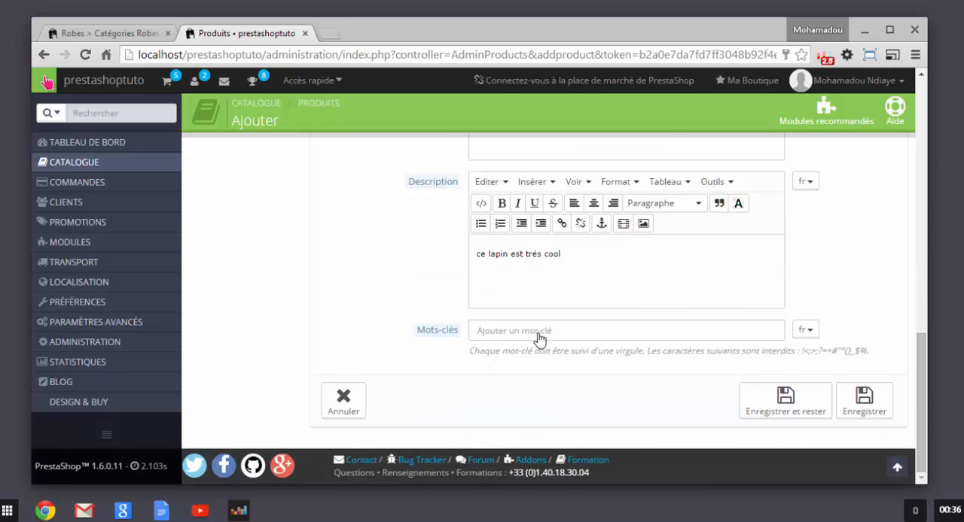
left_click(539, 339)
scroll(470, 369, "up", 3)
scroll(450, 354, "up", 3)
scroll(490, 317, "up", 3)
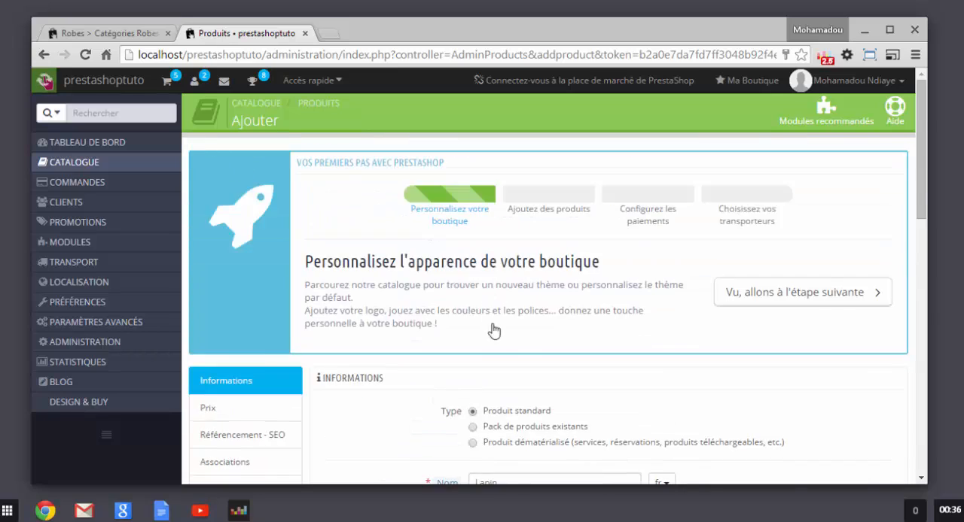
scroll(497, 339, "down", 7)
scroll(502, 357, "down", 3)
scroll(502, 354, "up", 5)
scroll(501, 354, "down", 5)
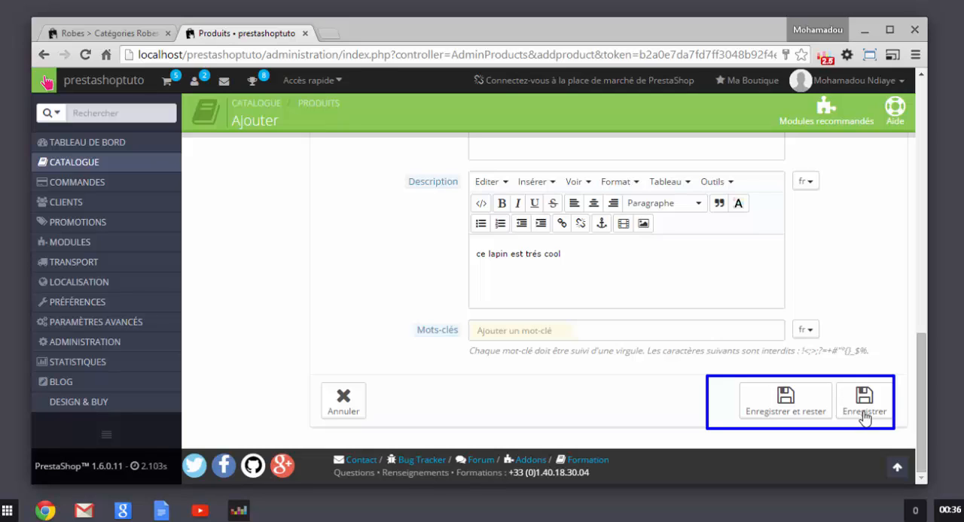
Step: Save the new product while staying on its page, and look over the additional product sections from Prix to Design and Buy
left_click(778, 409)
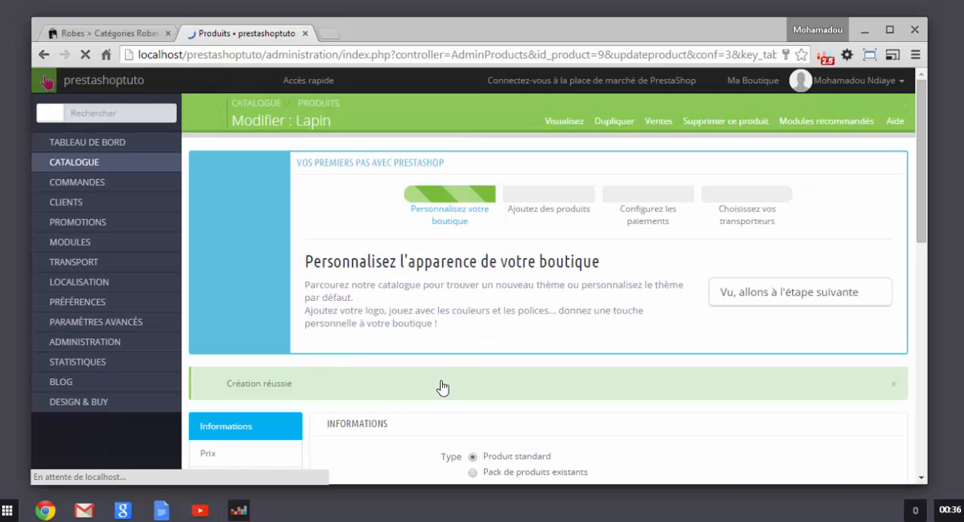
scroll(429, 366, "down", 5)
scroll(388, 331, "up", 2)
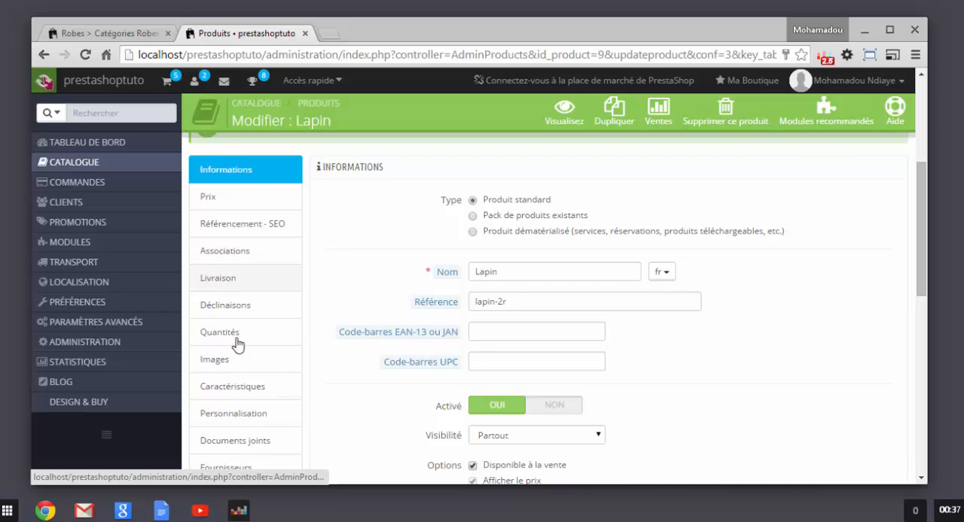
scroll(256, 470, "down", 1)
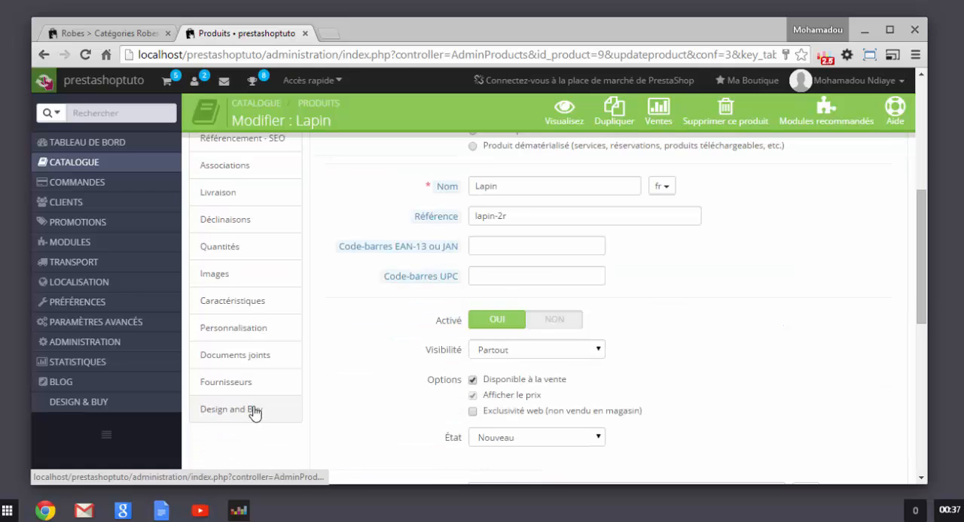
scroll(256, 399, "up", 1)
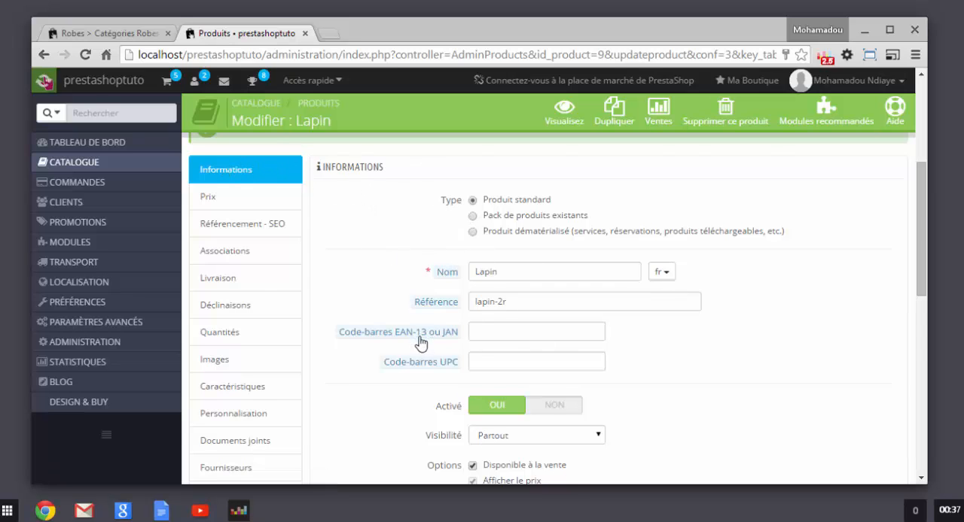
scroll(437, 369, "down", 3)
scroll(452, 316, "up", 1)
scroll(441, 269, "up", 5)
Step: Bring up the product's price settings and set the Prix d'achat HT to 1000 €
left_click(240, 202)
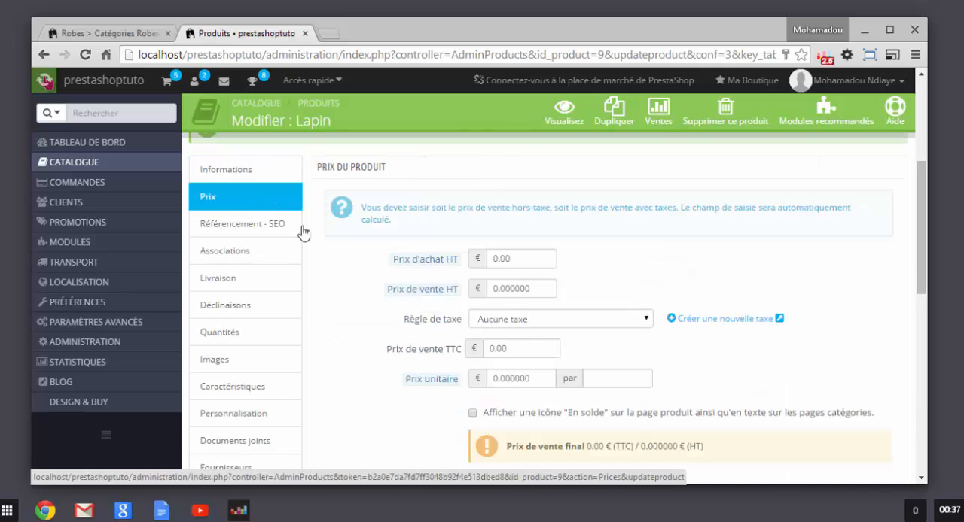
left_click(527, 264)
key("BackSpace")
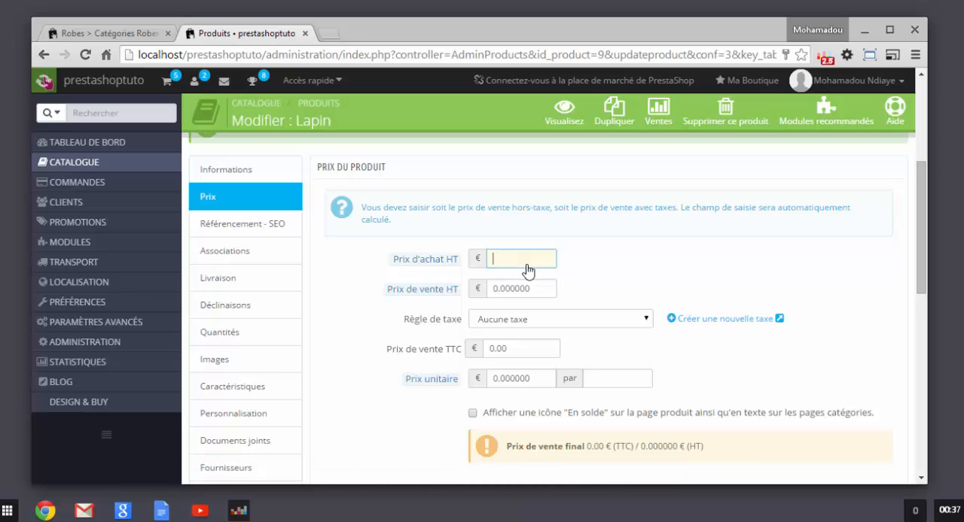
type("1000")
left_click(676, 278)
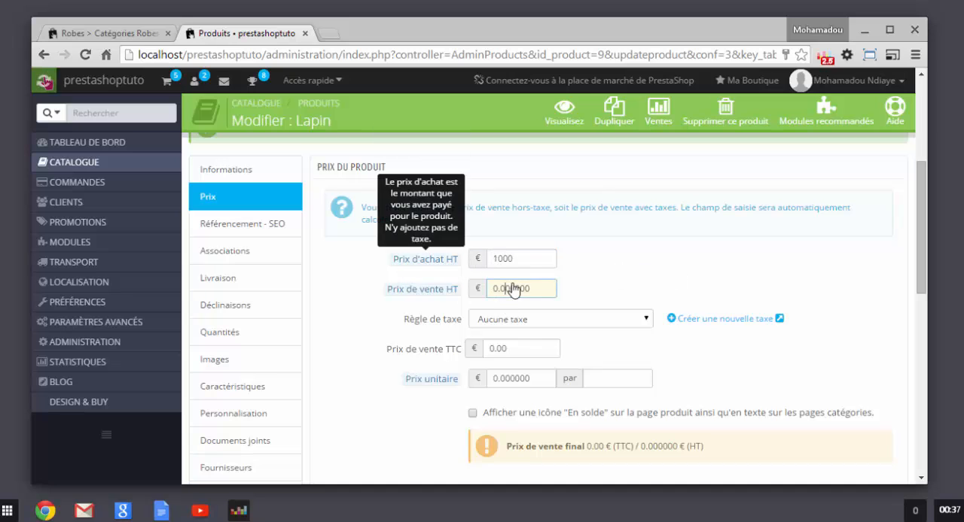
Step: Set the product's Prix de vente HT to 1300 €
left_click_drag(544, 295, 397, 295)
key("BackSpace")
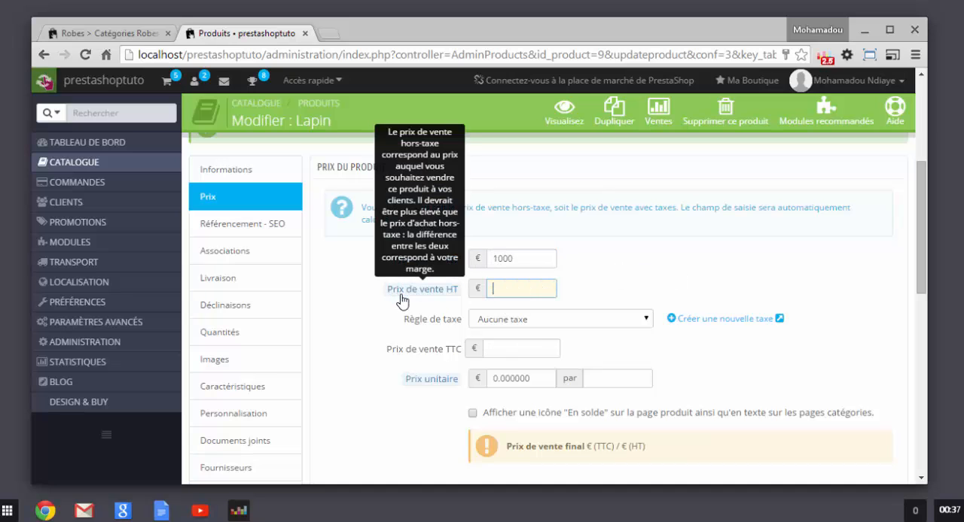
type("13000")
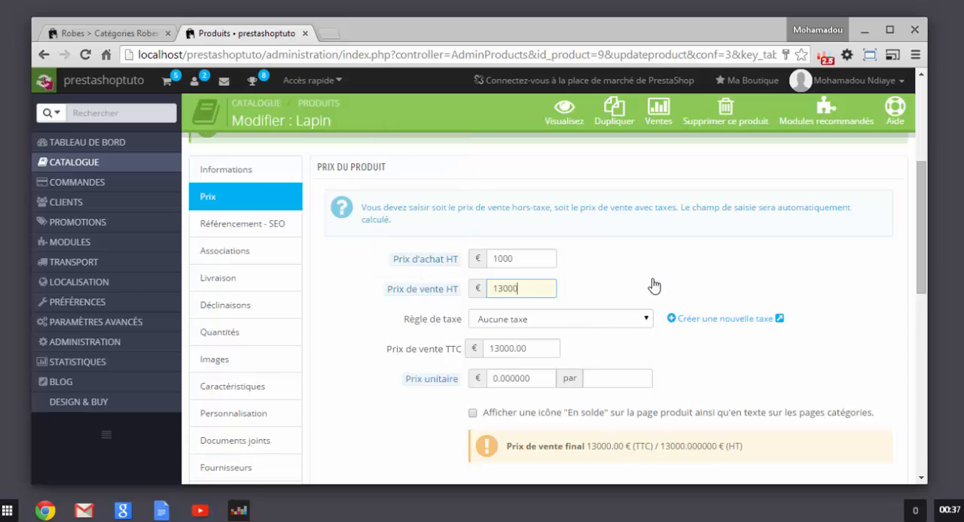
key("BackSpace")
left_click(624, 281)
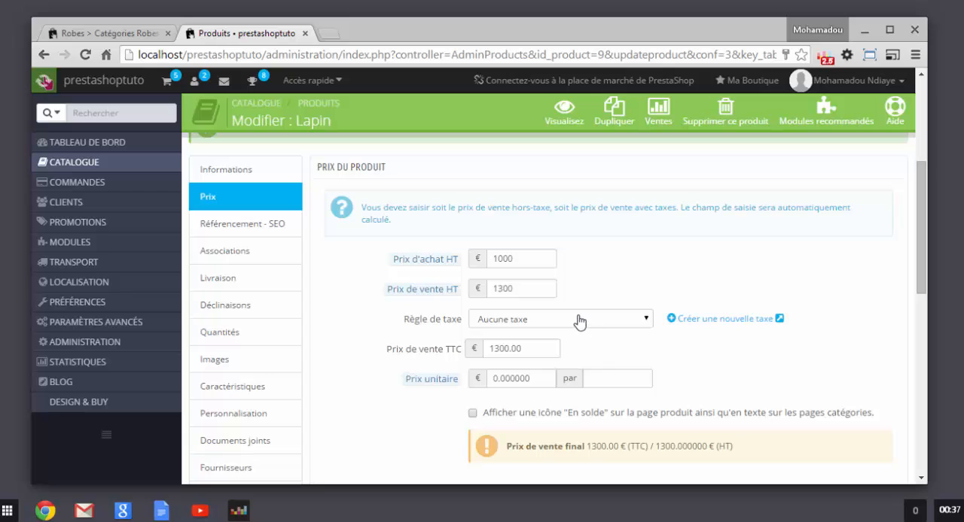
Step: Check the tax rule choices, leaving Aucune taxe, and view the unit price, En solde and specific price options
left_click(577, 324)
left_click(720, 375)
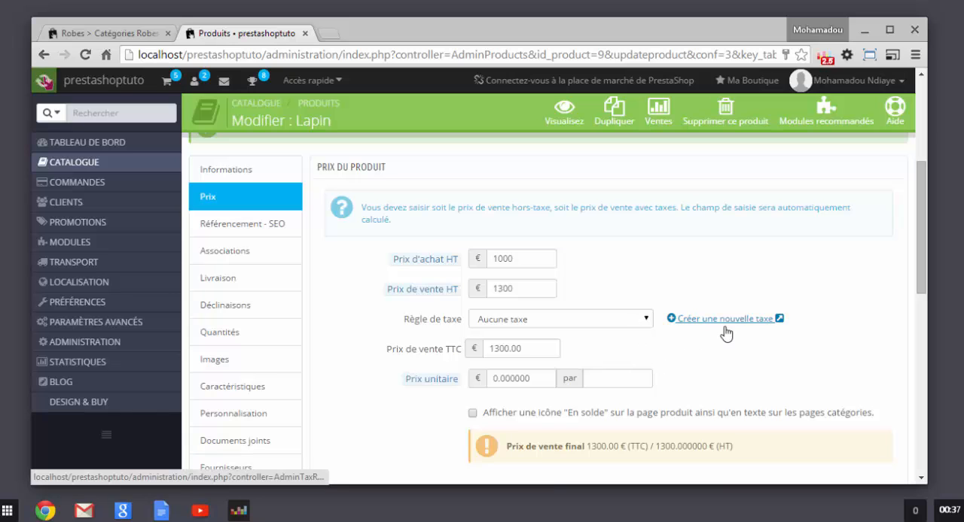
scroll(483, 400, "down", 1)
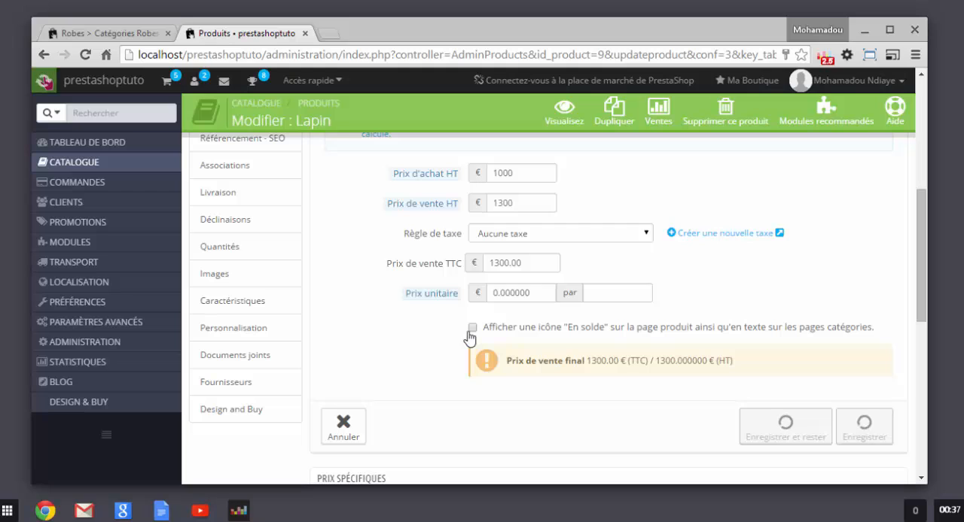
scroll(537, 380, "down", 1)
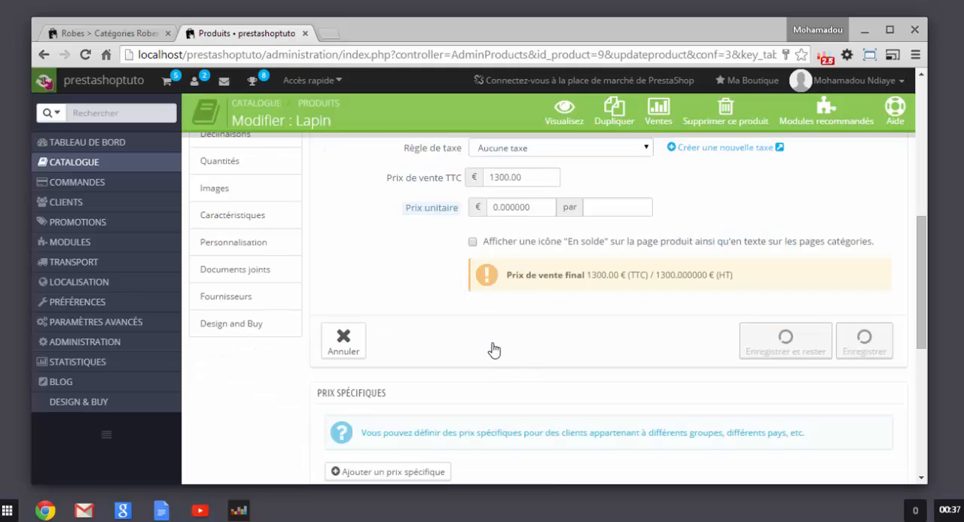
scroll(477, 252, "up", 1)
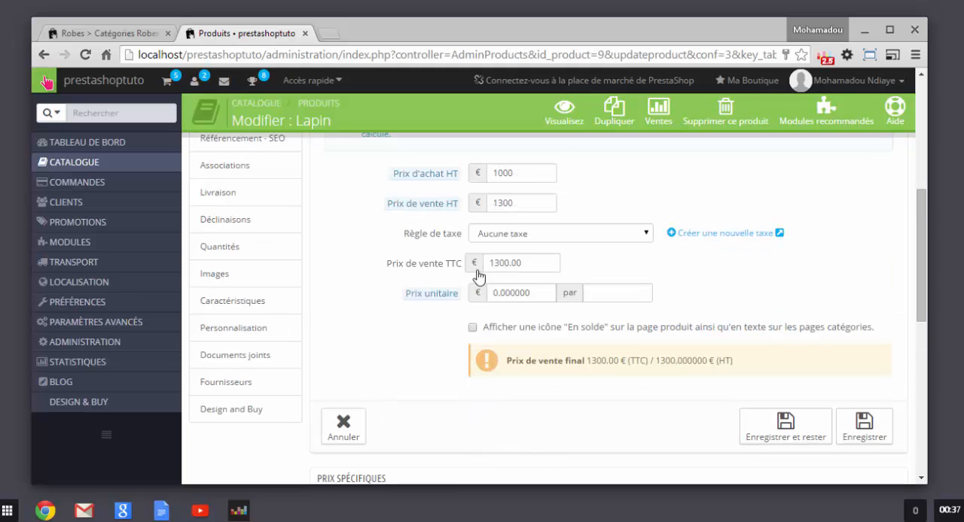
Step: Look at how sale prices and discounts appear on the shop's dresses page, and return to the product's price settings
left_click(110, 34)
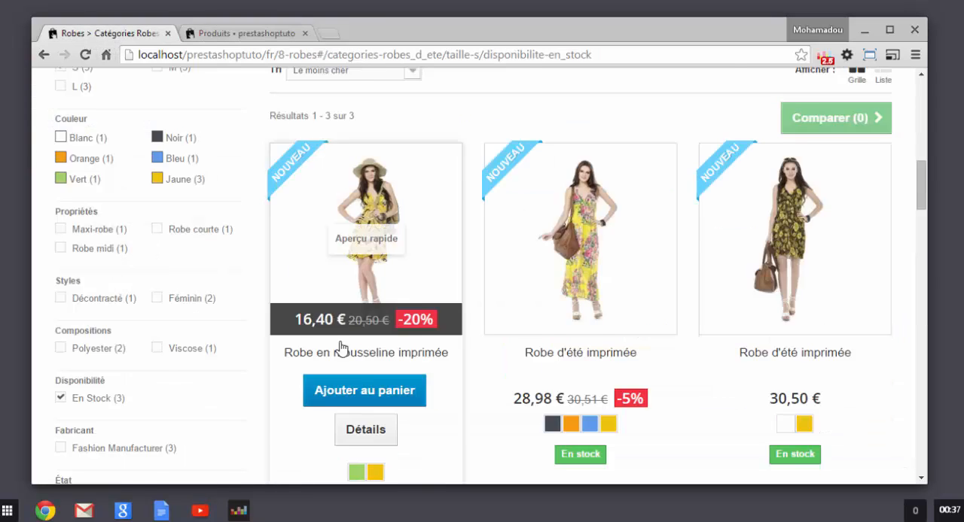
scroll(433, 374, "down", 1)
scroll(561, 369, "down", 2)
scroll(579, 349, "up", 5)
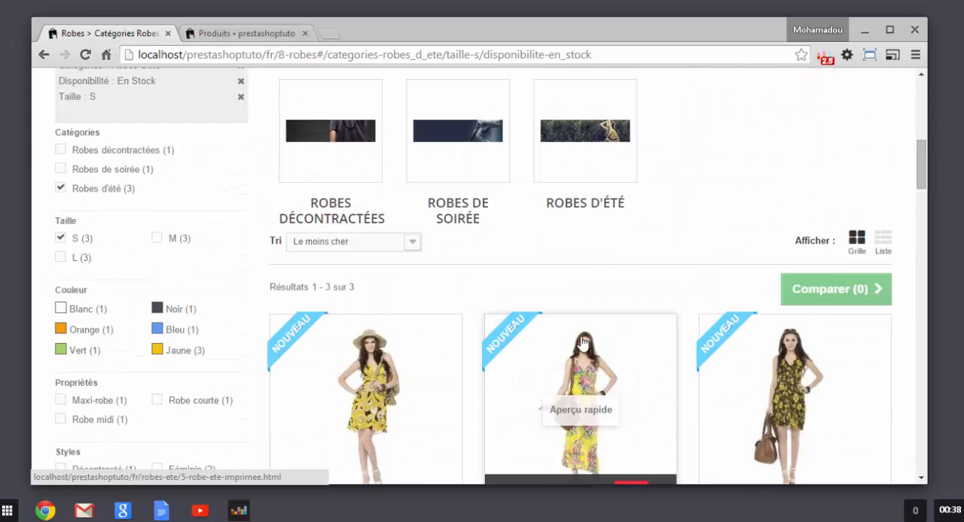
scroll(579, 348, "down", 3)
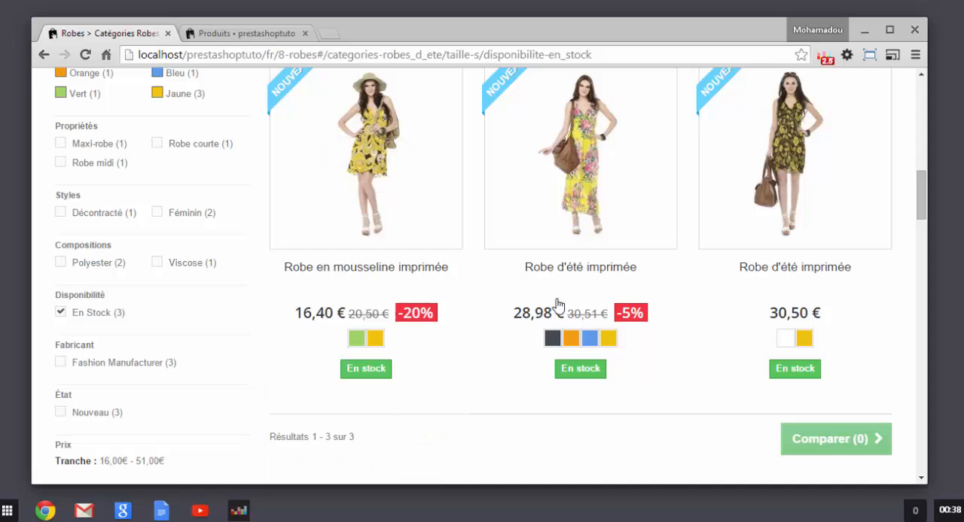
left_click(217, 33)
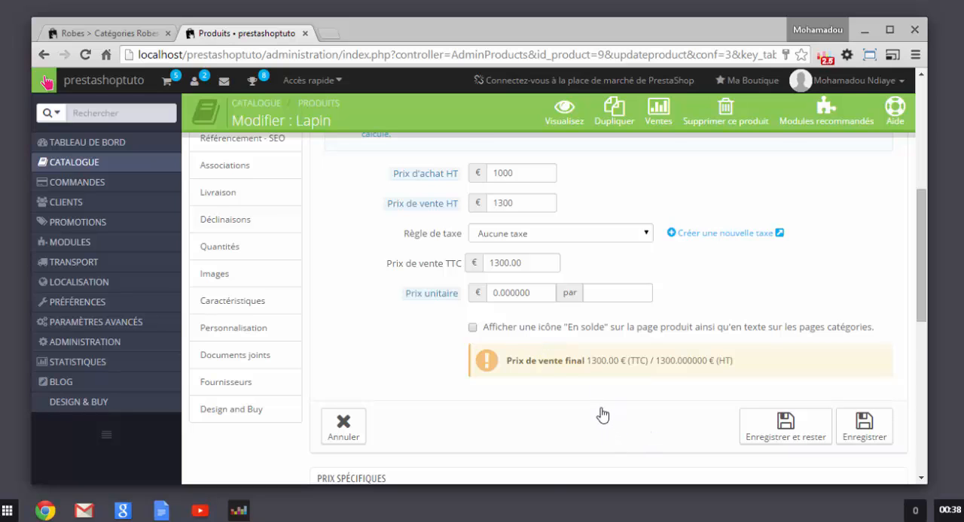
Step: Save the product's prices while staying on its edit page
scroll(602, 414, "down", 2)
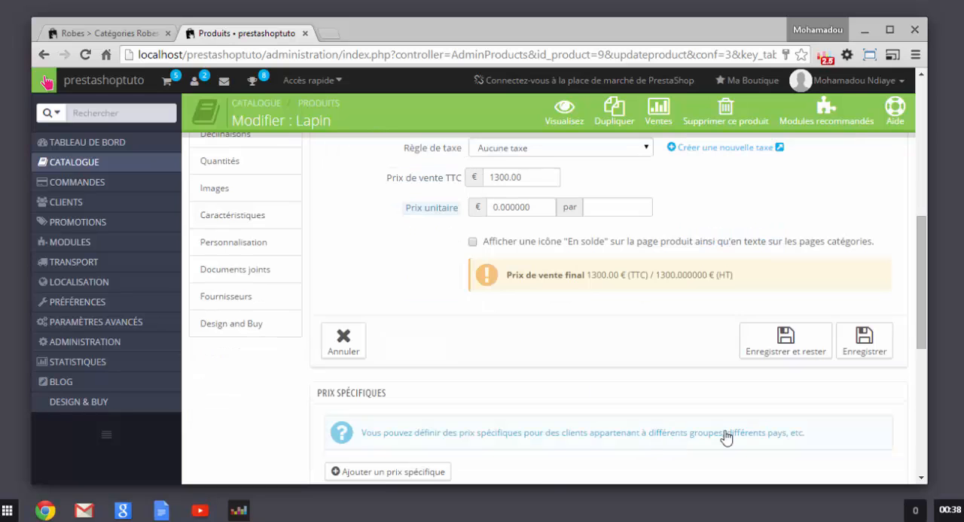
left_click(789, 343)
scroll(697, 381, "down", 2)
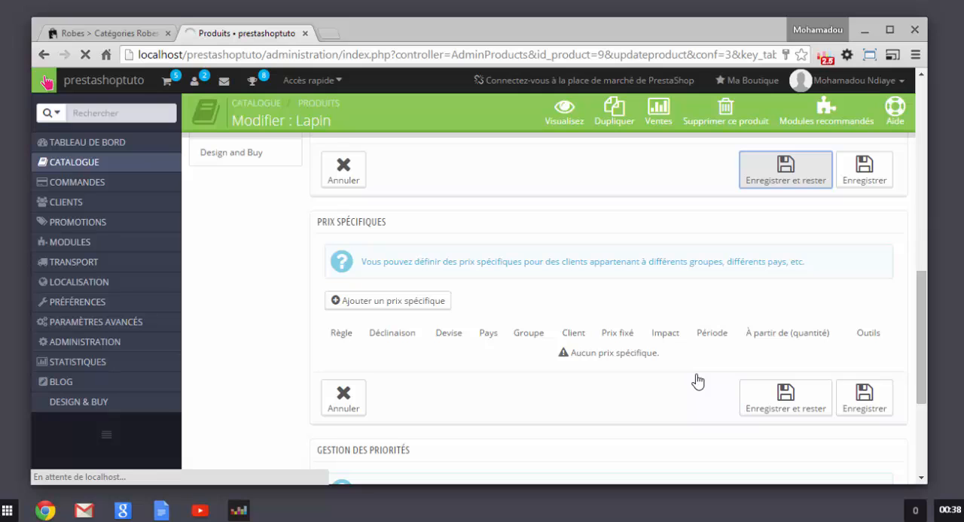
Step: Examine the product's SEO settings, covering the Balise titre, Meta description and URL simplifiée fields
scroll(697, 381, "up", 3)
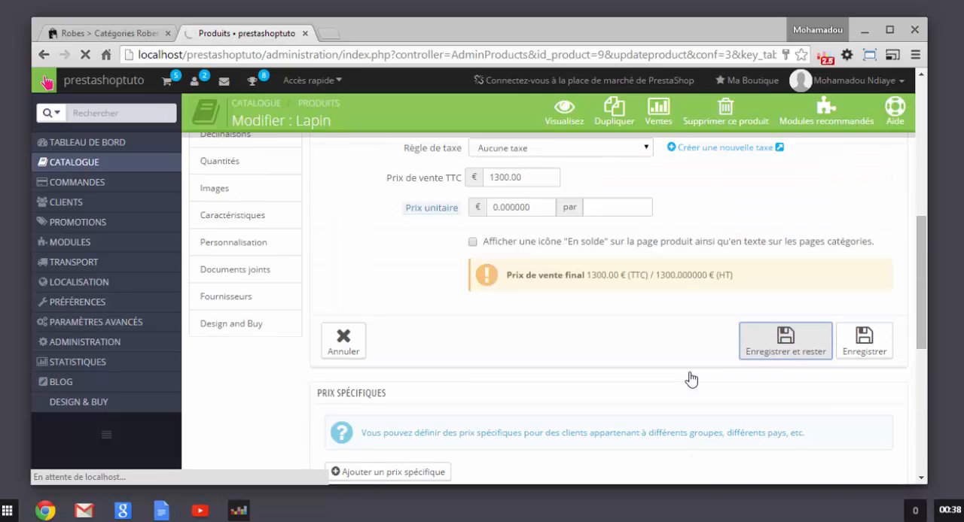
scroll(462, 316, "up", 1)
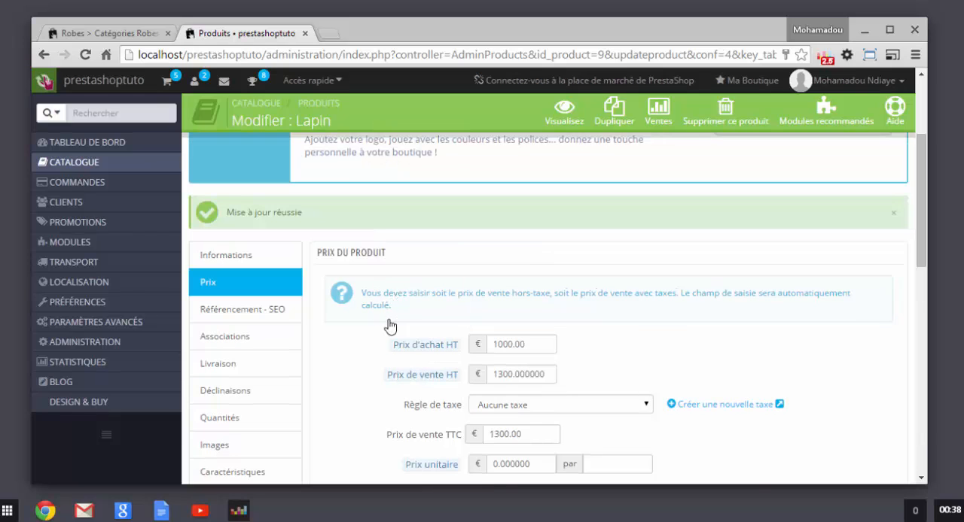
scroll(389, 338, "down", 1)
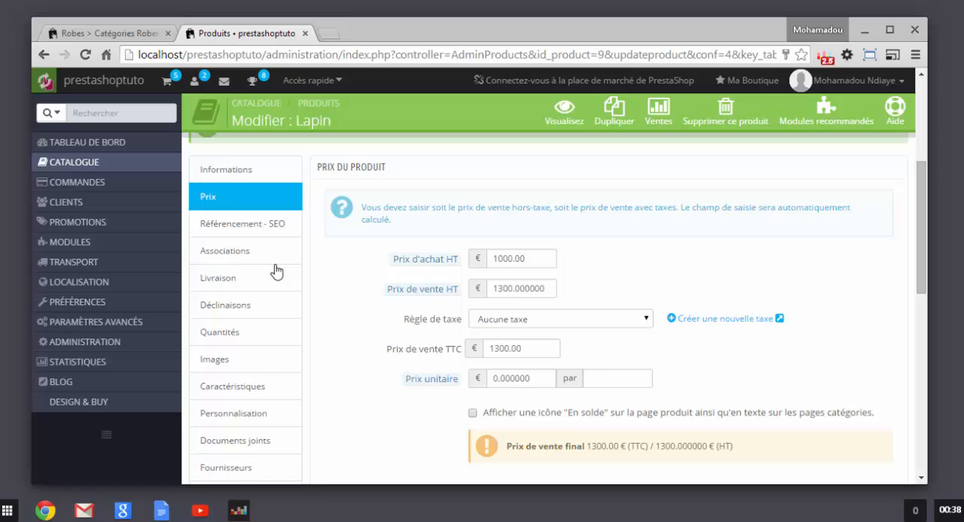
left_click(234, 229)
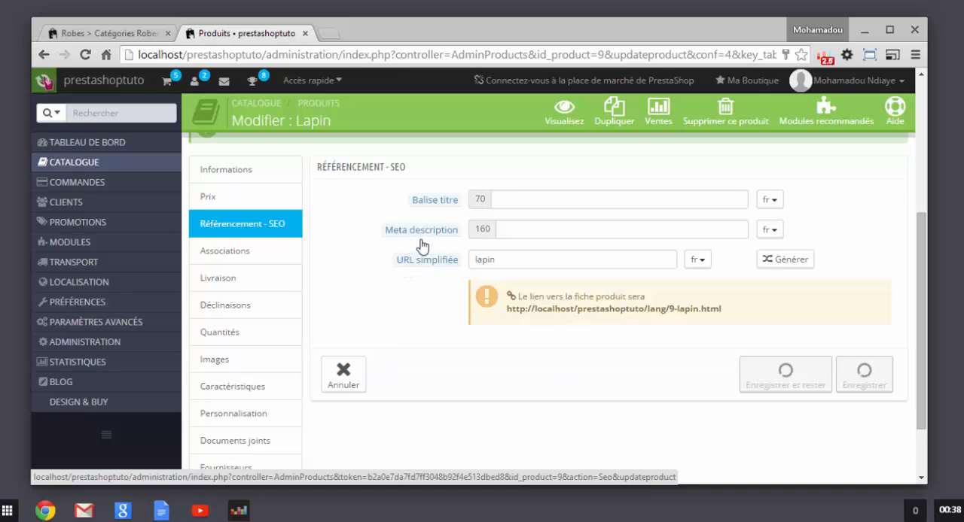
left_click(604, 208)
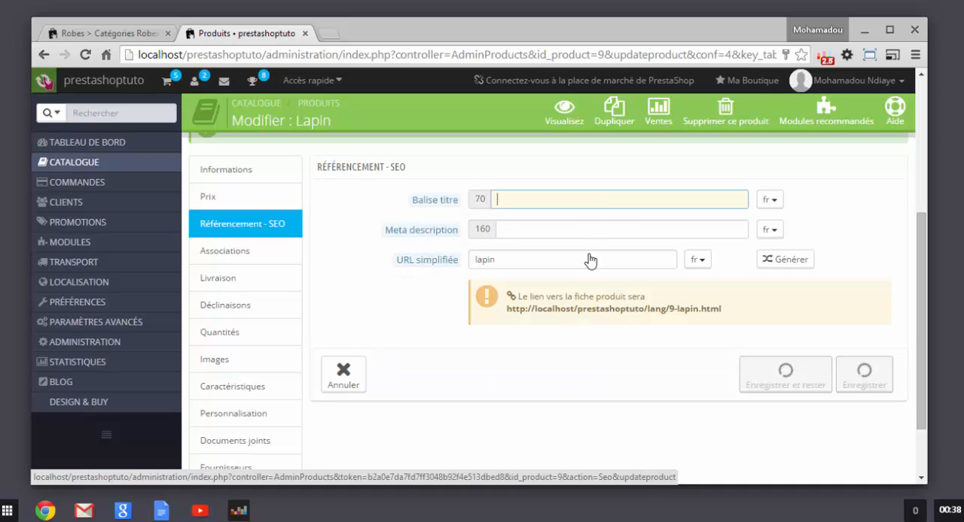
left_click(574, 234)
left_click(565, 260)
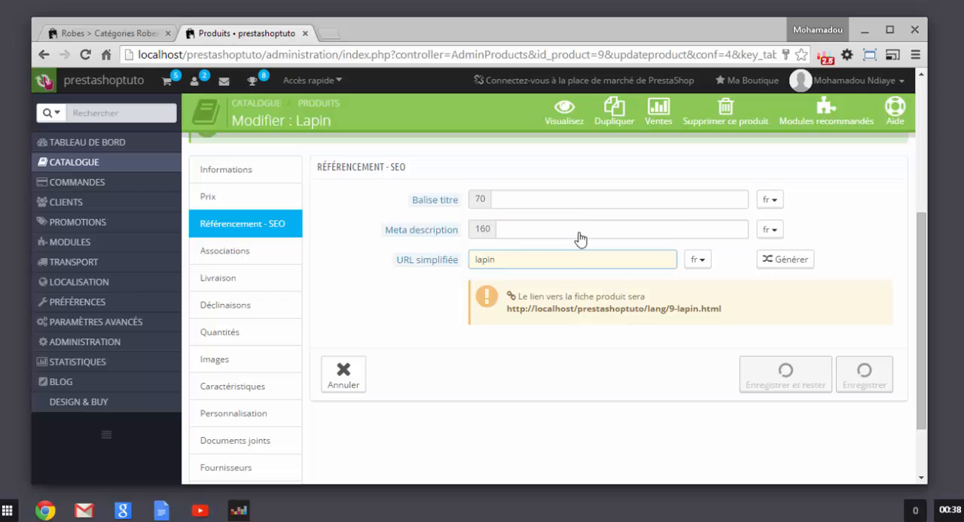
left_click(572, 230)
left_click(566, 208)
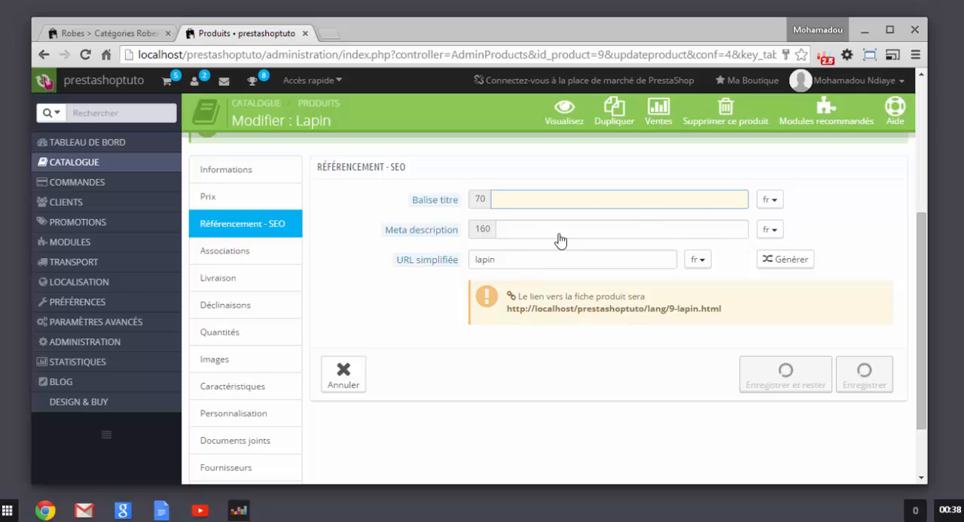
left_click(575, 208)
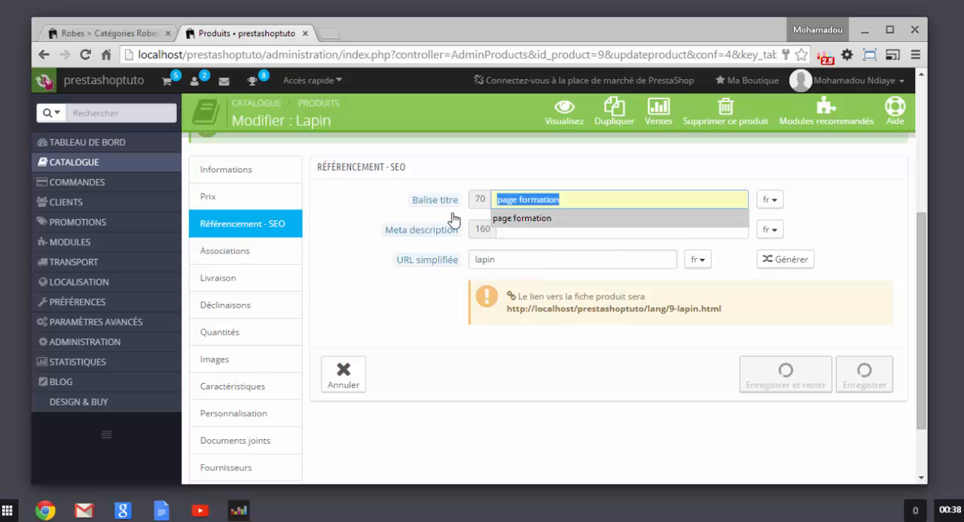
left_click(403, 209)
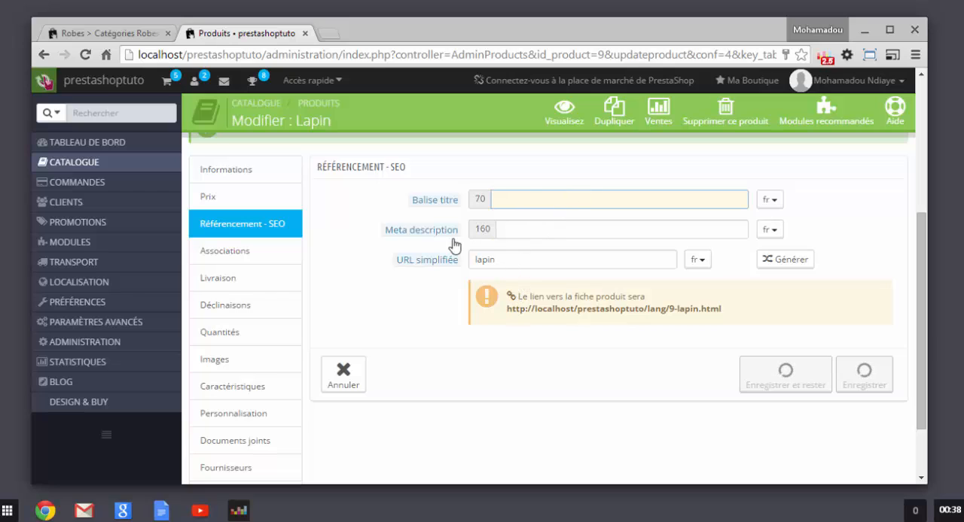
Step: Open the product's associations and expand the whole tree of associated categories
left_click(238, 262)
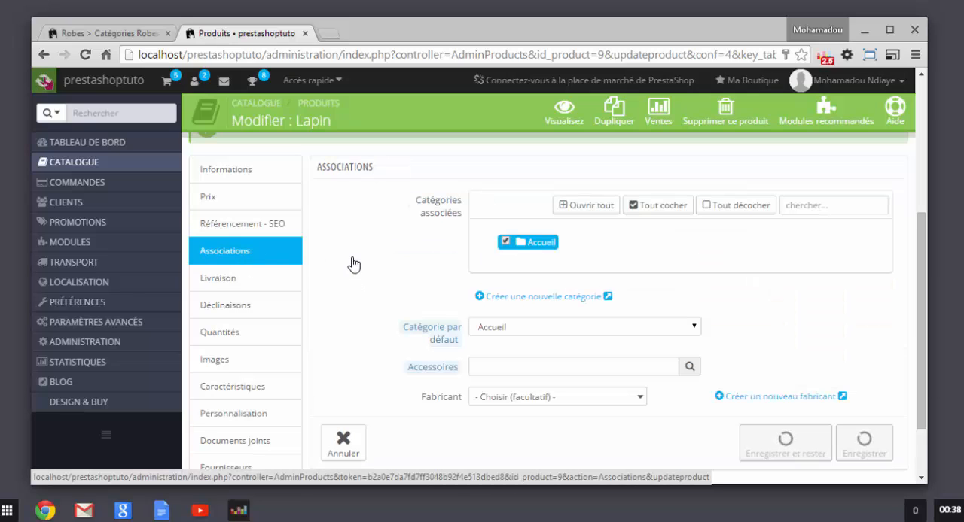
scroll(355, 264, "up", 1)
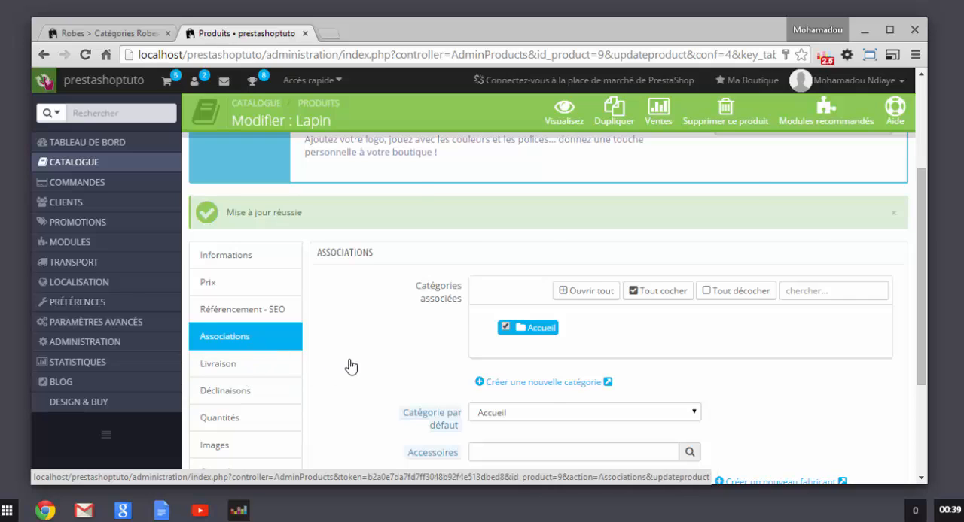
scroll(352, 361, "down", 1)
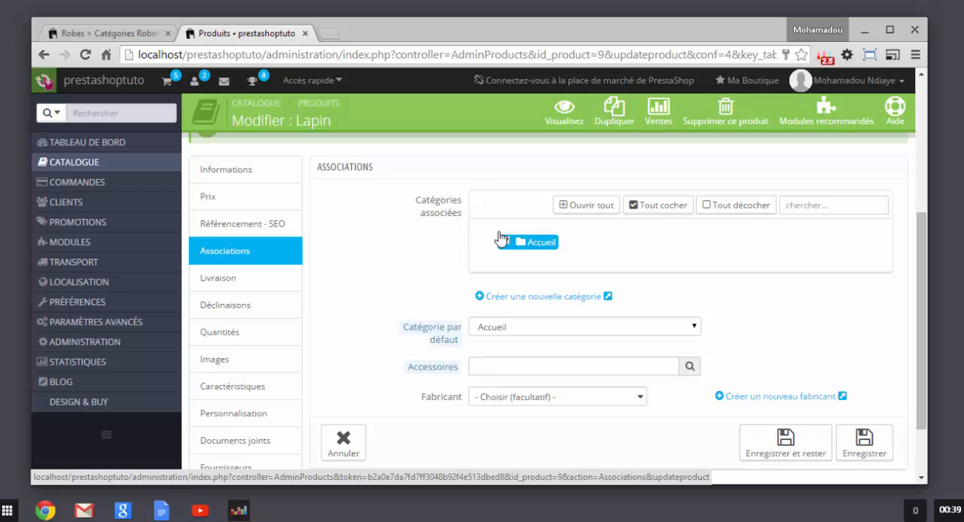
left_click(588, 206)
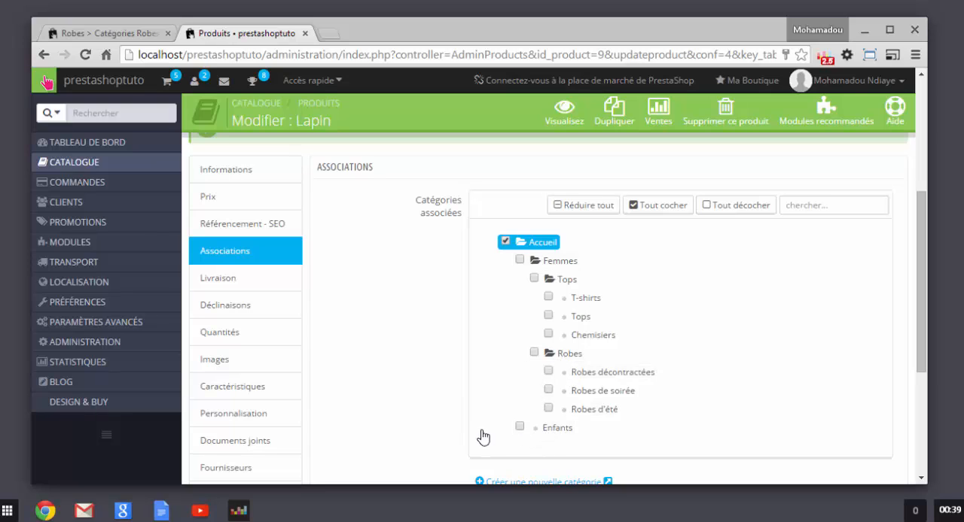
scroll(440, 405, "down", 1)
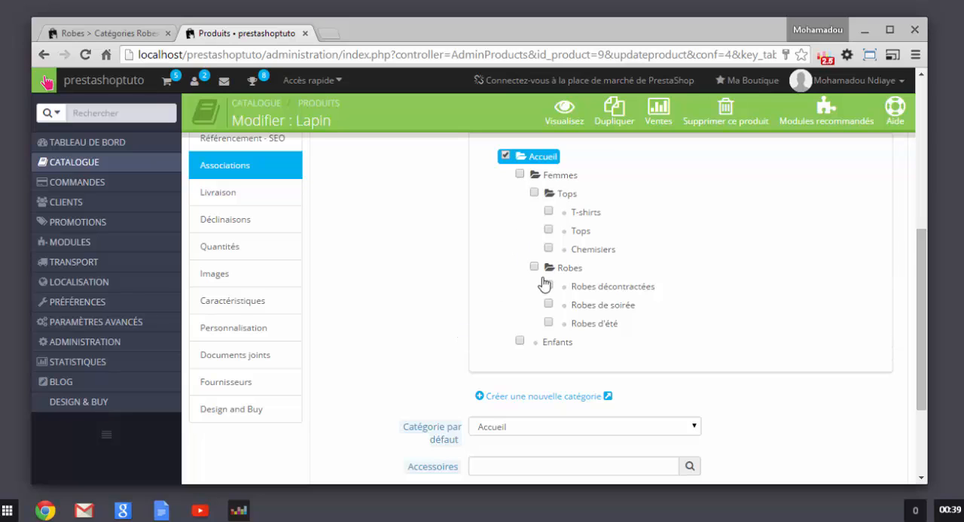
left_click(543, 397)
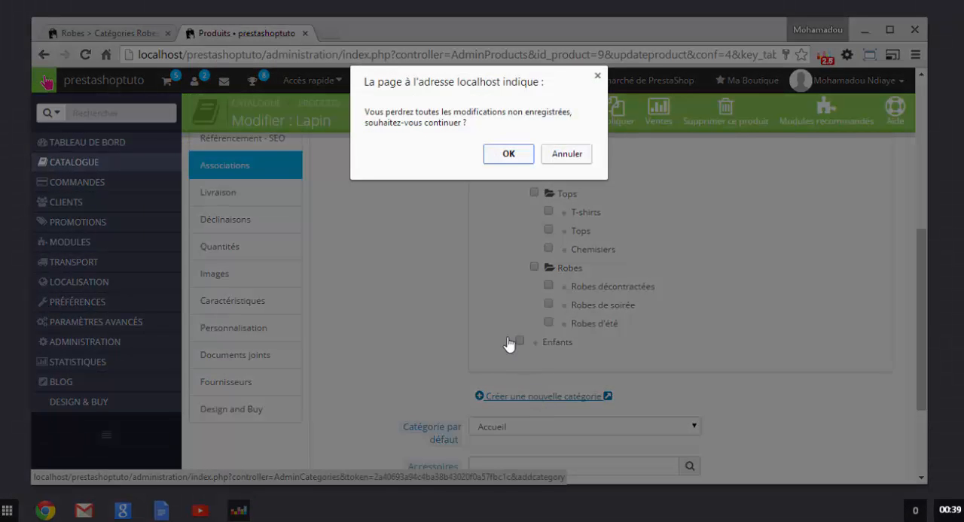
left_click(501, 156)
left_click(551, 157)
Step: Associate the product with the Enfants category and set Enfants as its default category
scroll(451, 302, "down", 1)
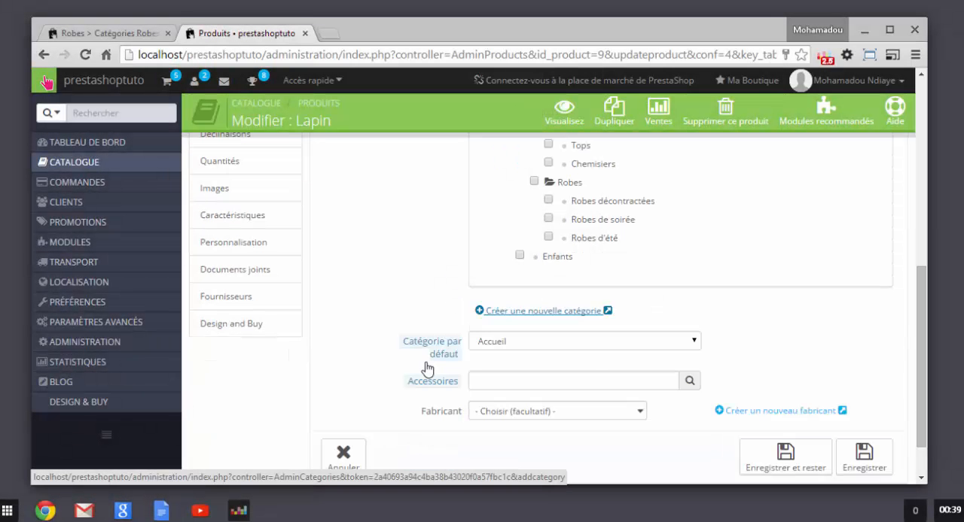
scroll(521, 286, "up", 2)
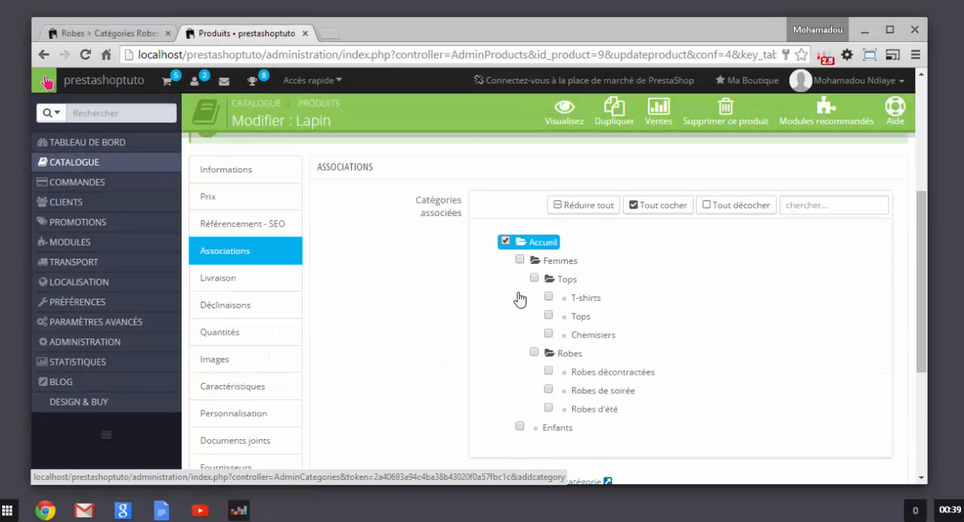
scroll(519, 296, "down", 1)
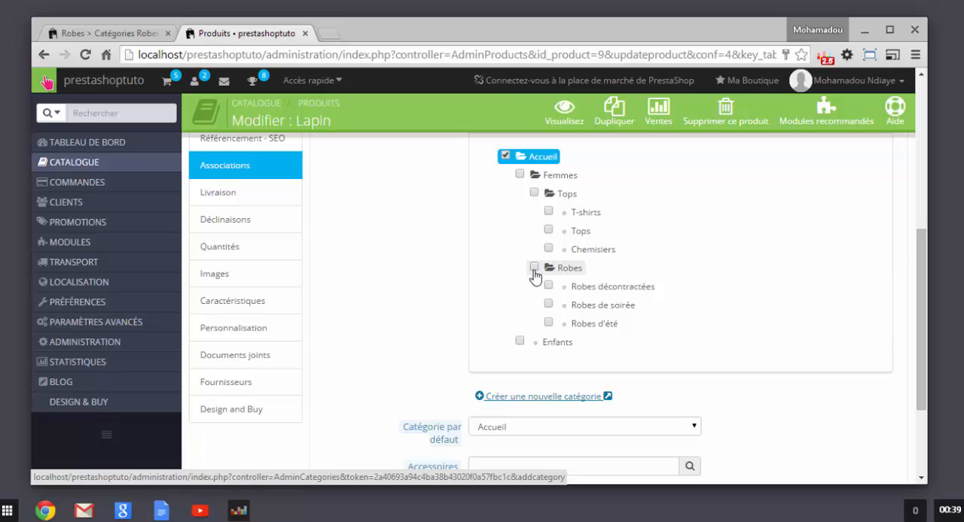
left_click(520, 341)
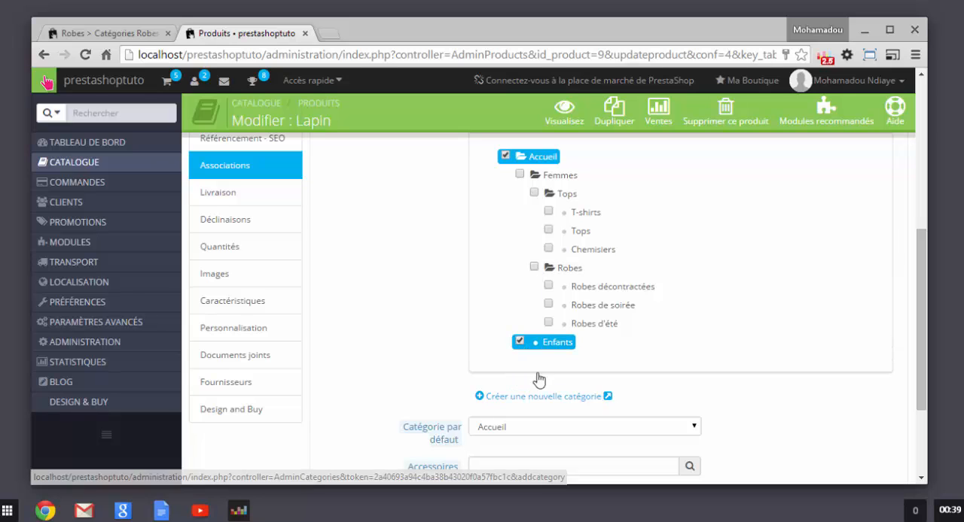
scroll(472, 307, "down", 3)
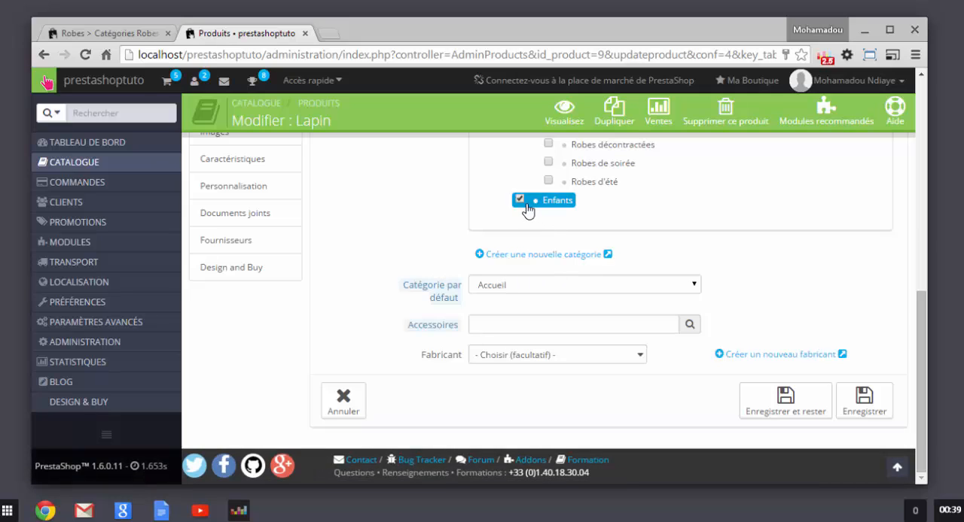
left_click(638, 290)
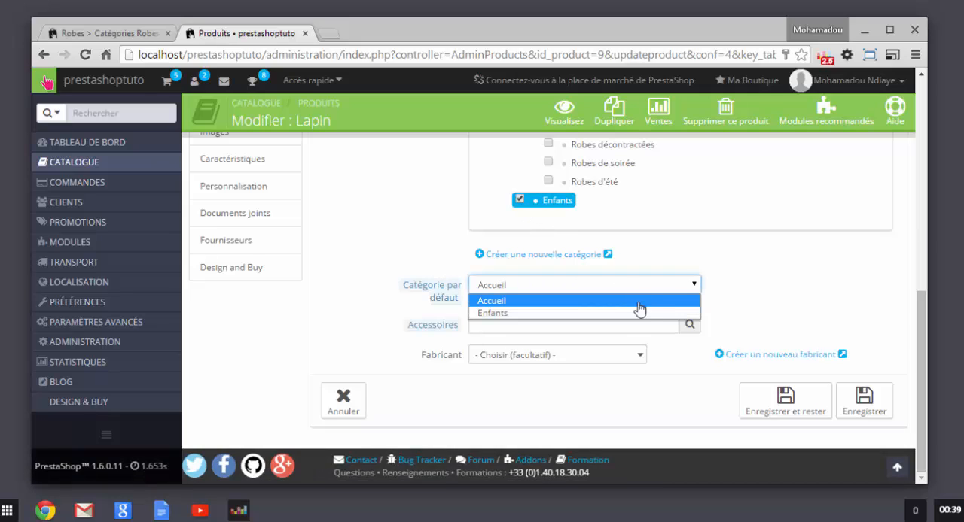
left_click(621, 313)
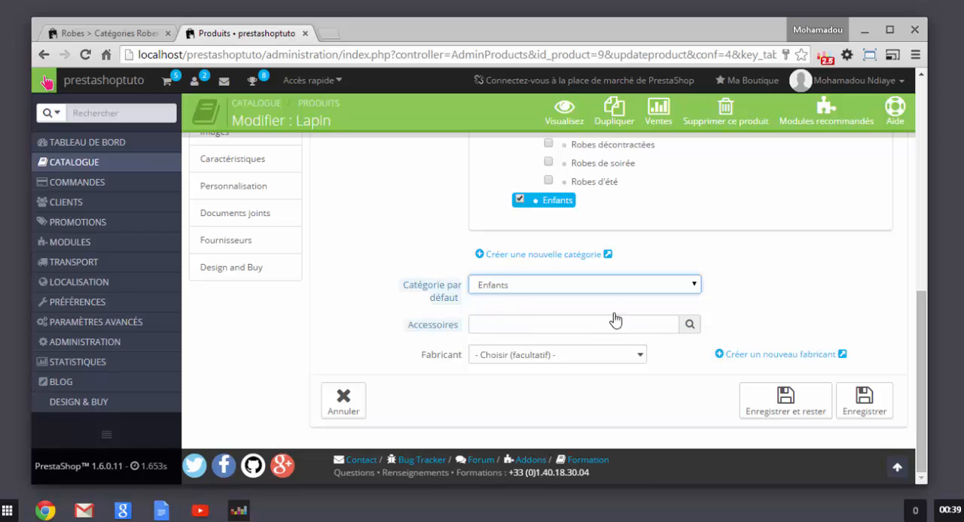
Step: Check the manufacturer choices without picking one, and save the associations while staying on the product's edit page
left_click(636, 365)
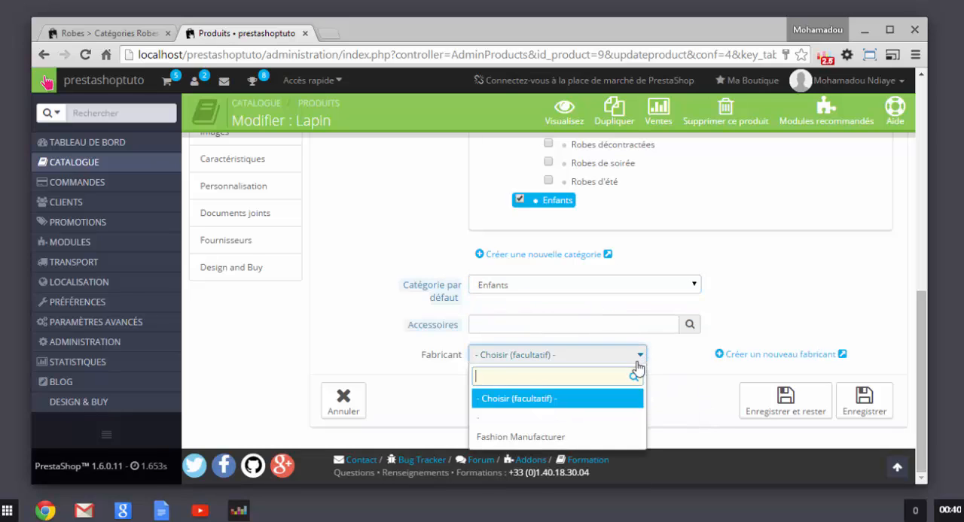
left_click(687, 386)
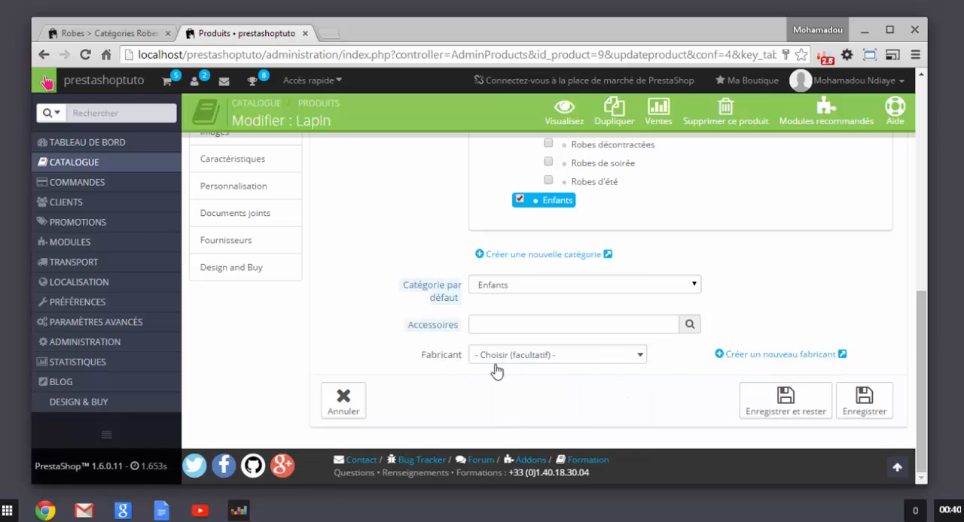
left_click(780, 411)
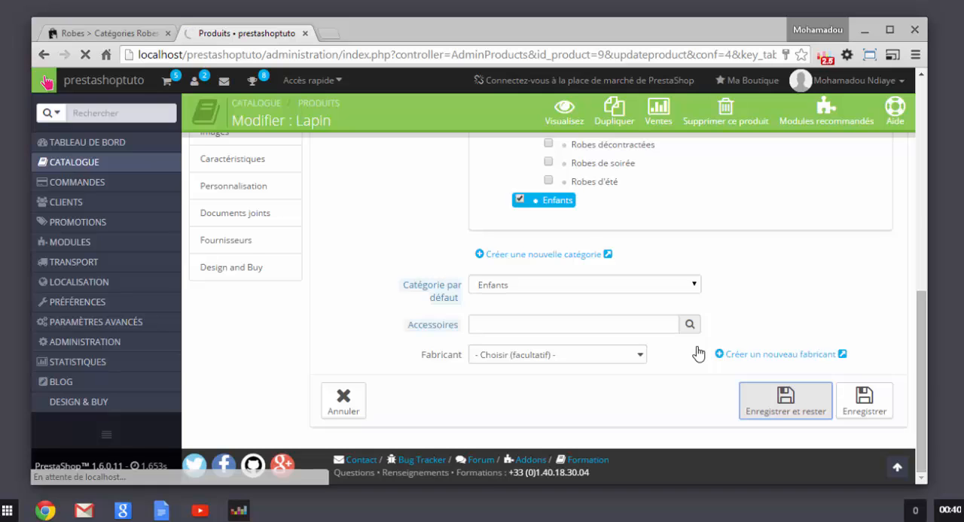
key("ctrl+Tab")
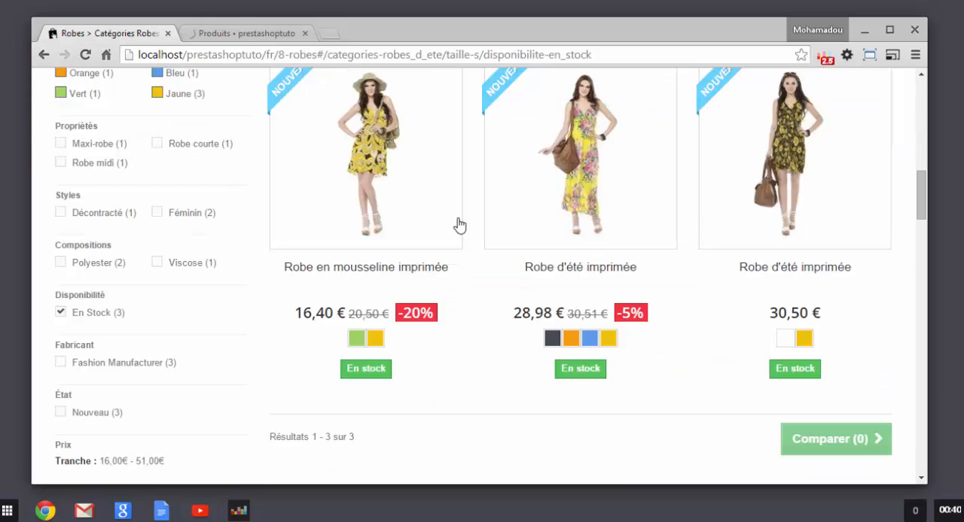
left_click(243, 34)
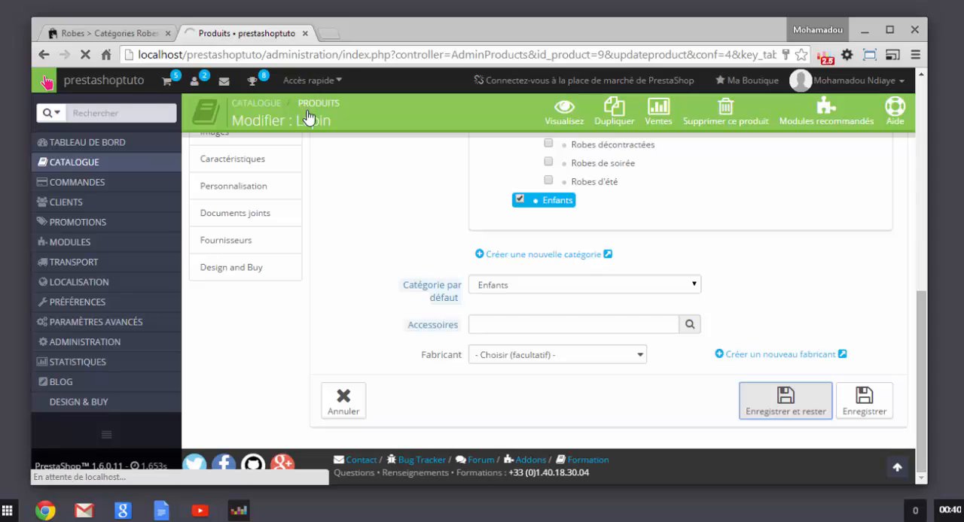
key("ctrl+Tab")
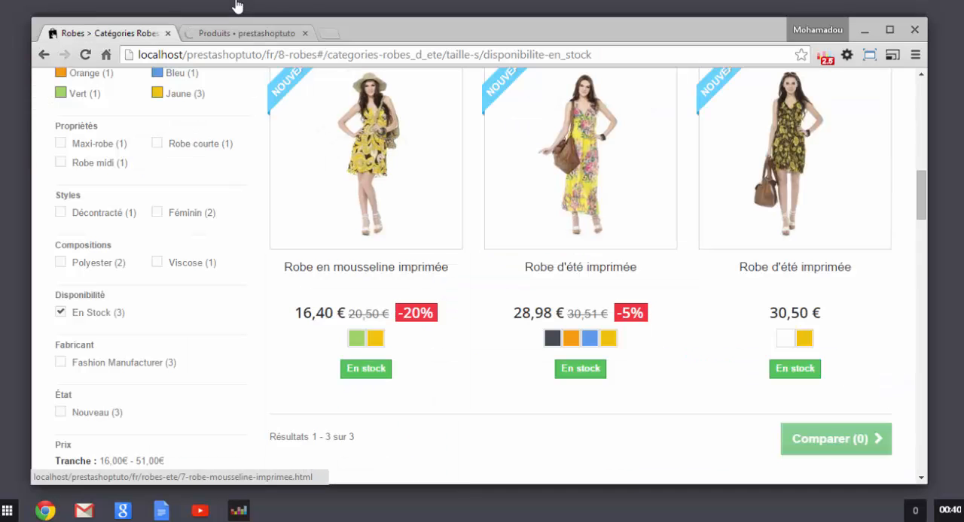
left_click(247, 34)
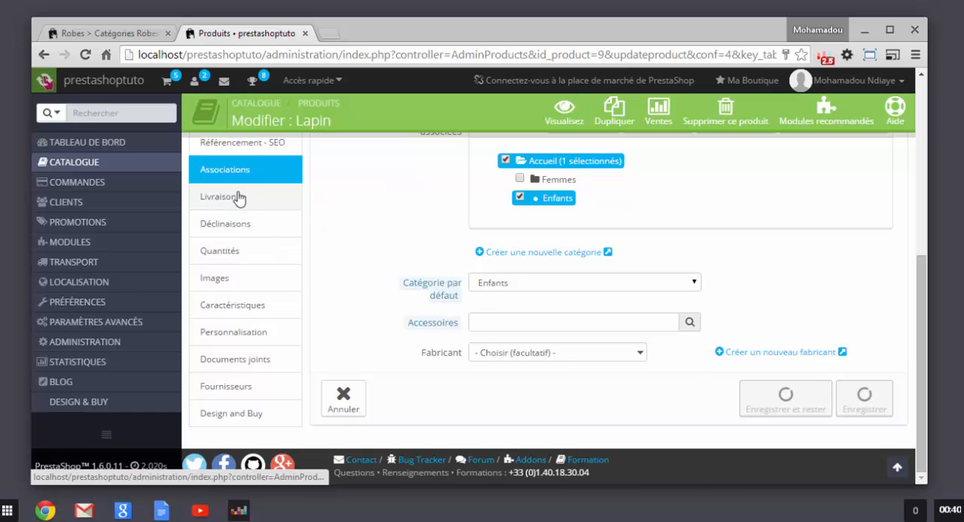
Step: Open the product's delivery settings and add My carrier and prestashoptuto to its selected carriers
left_click(273, 232)
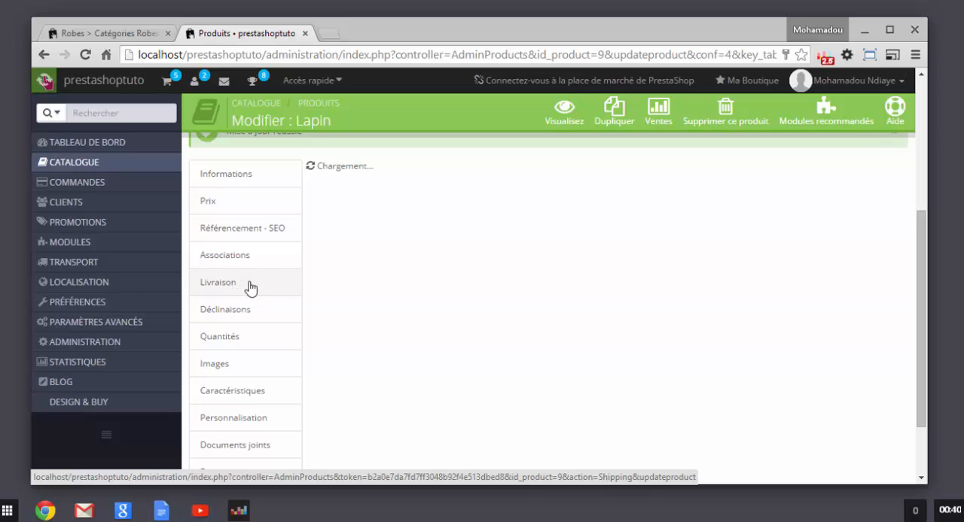
left_click(299, 279)
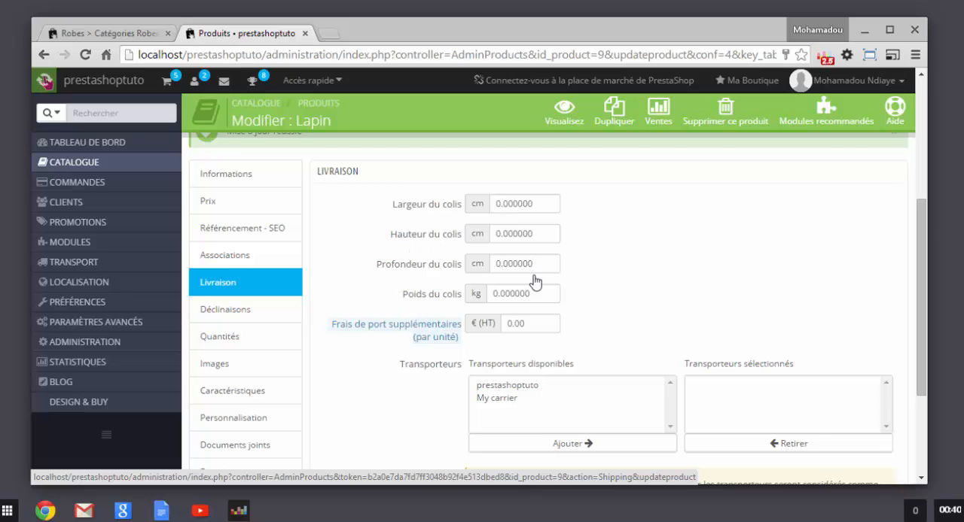
scroll(529, 384, "down", 2)
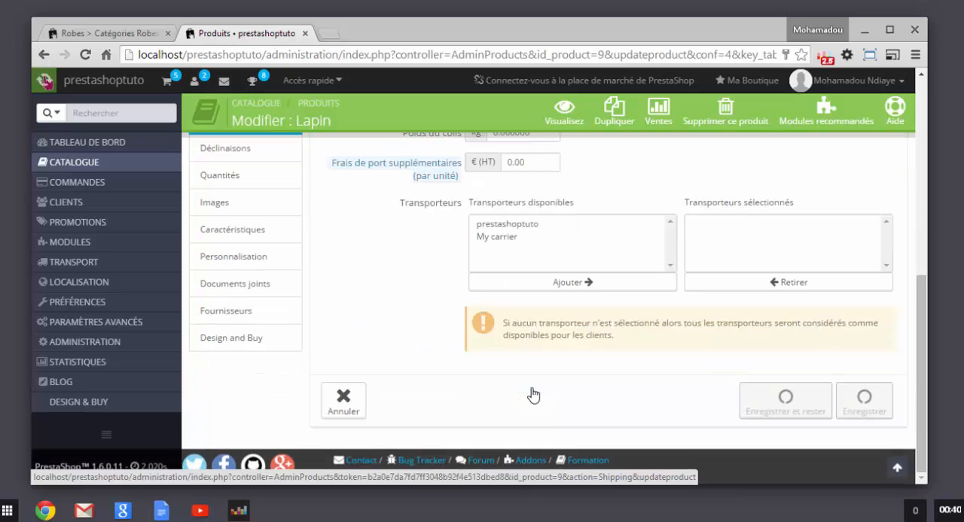
scroll(532, 393, "up", 1)
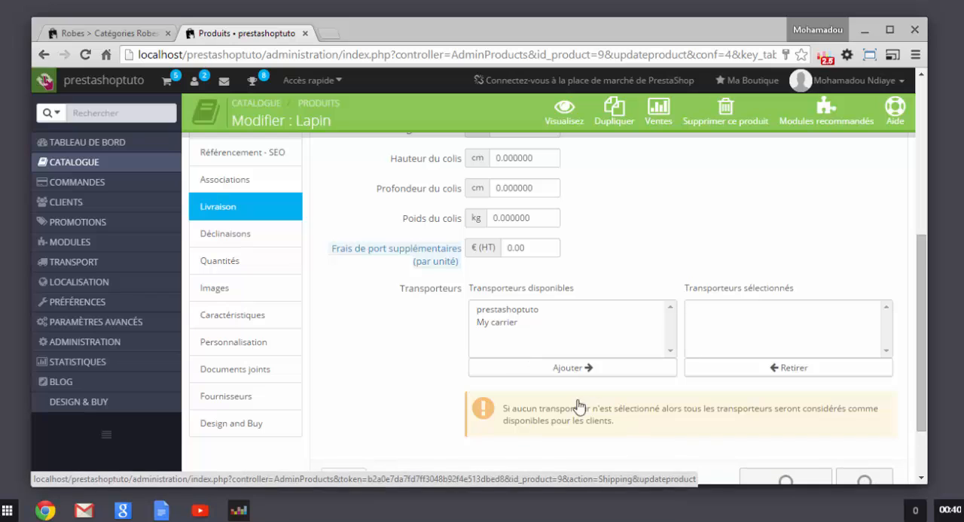
scroll(595, 402, "down", 2)
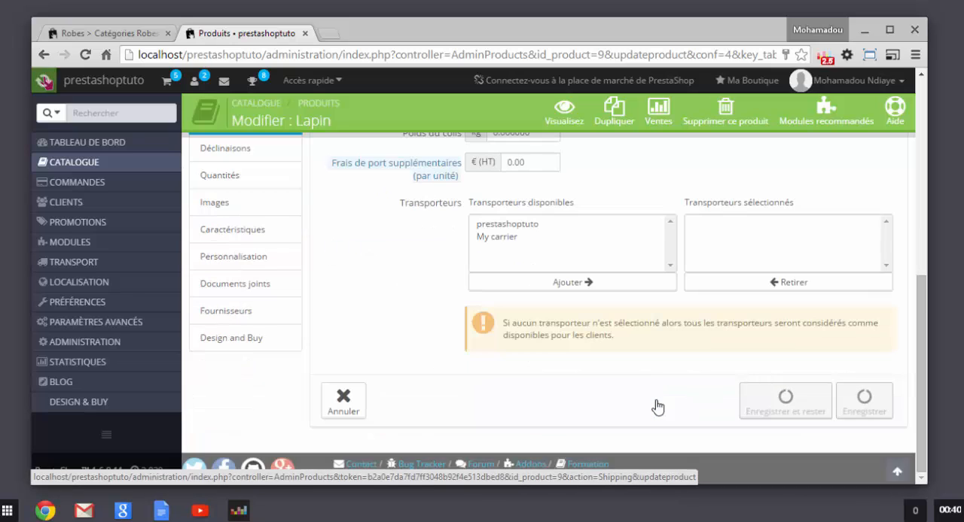
left_click(489, 238)
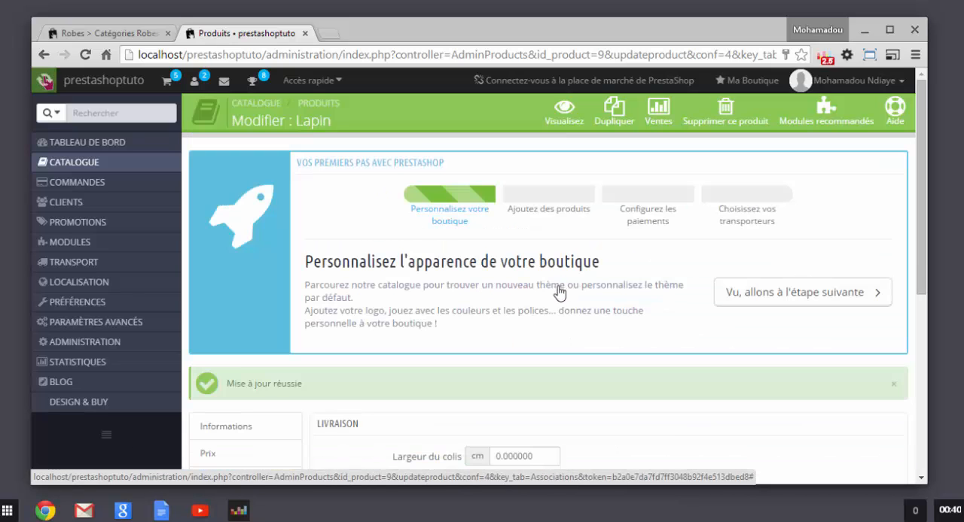
scroll(465, 358, "down", 5)
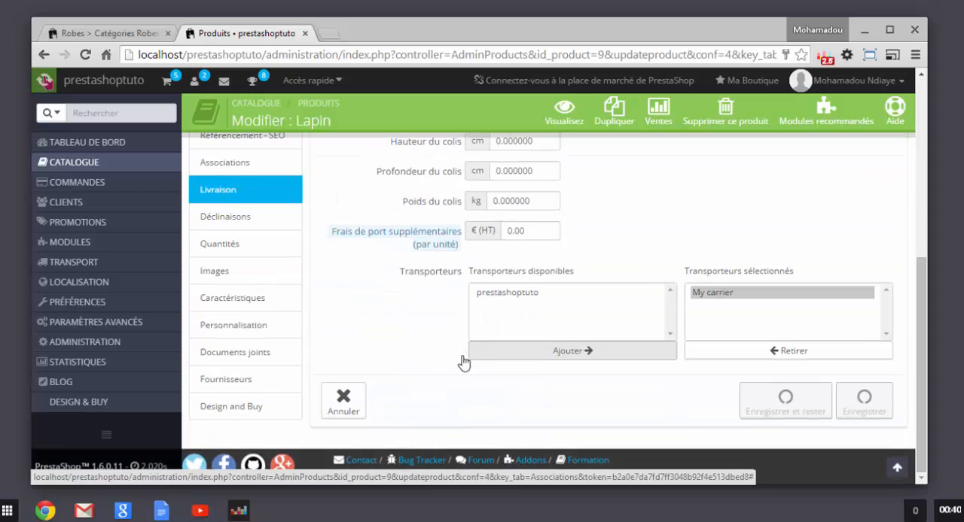
left_click(500, 294)
left_click(557, 352)
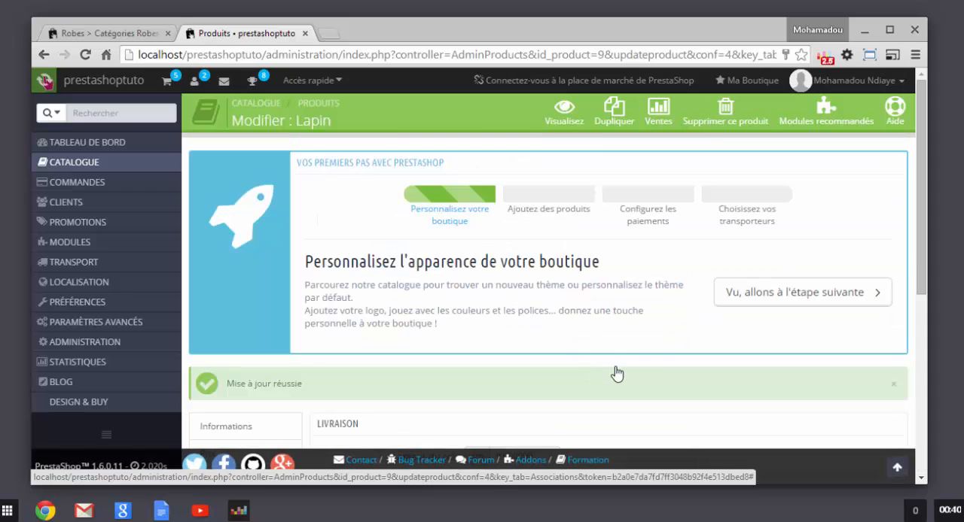
scroll(568, 352, "down", 1)
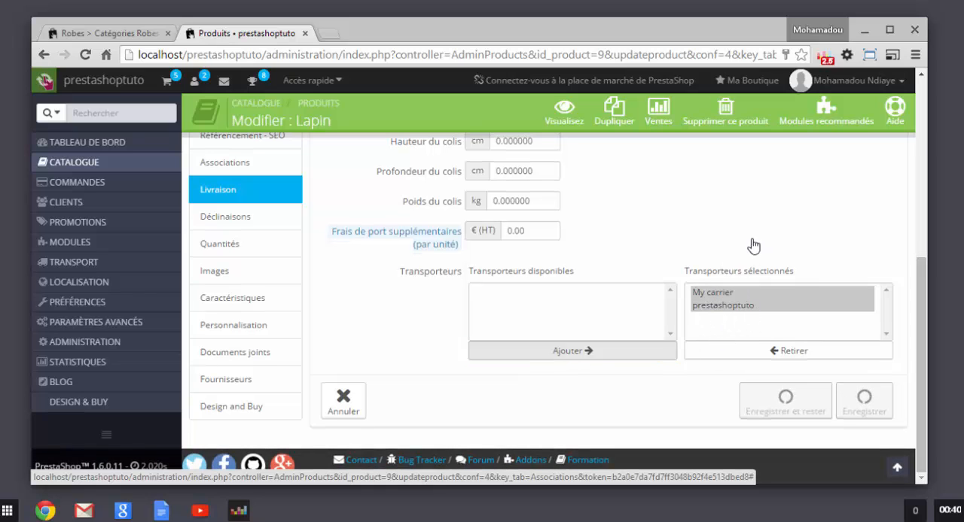
Step: Open the product's quantities and set the manually defined available quantity for Lapin to 150
scroll(430, 306, "up", 2)
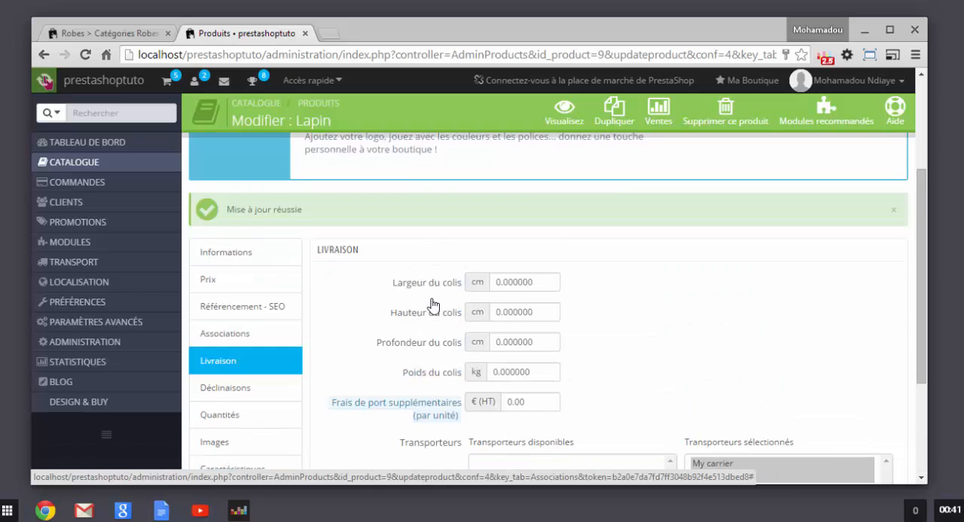
scroll(431, 316, "down", 2)
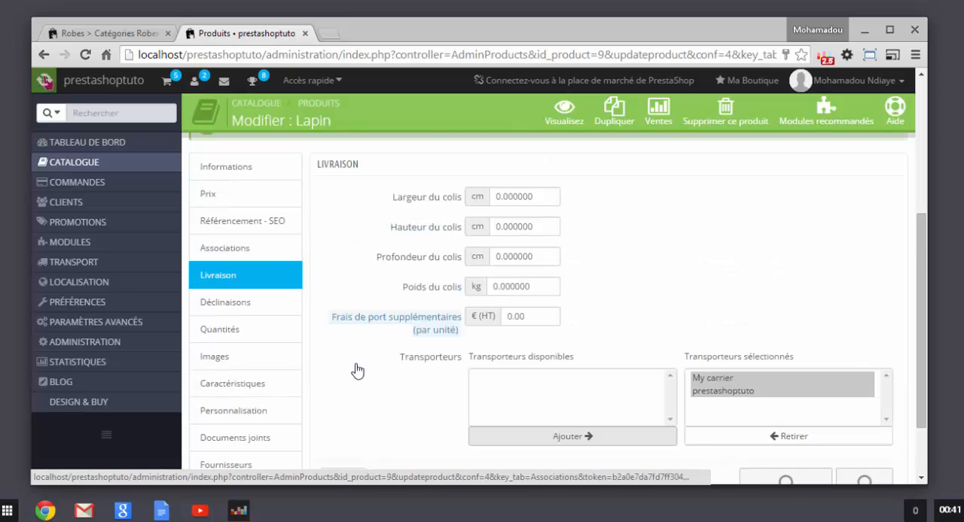
scroll(354, 369, "down", 2)
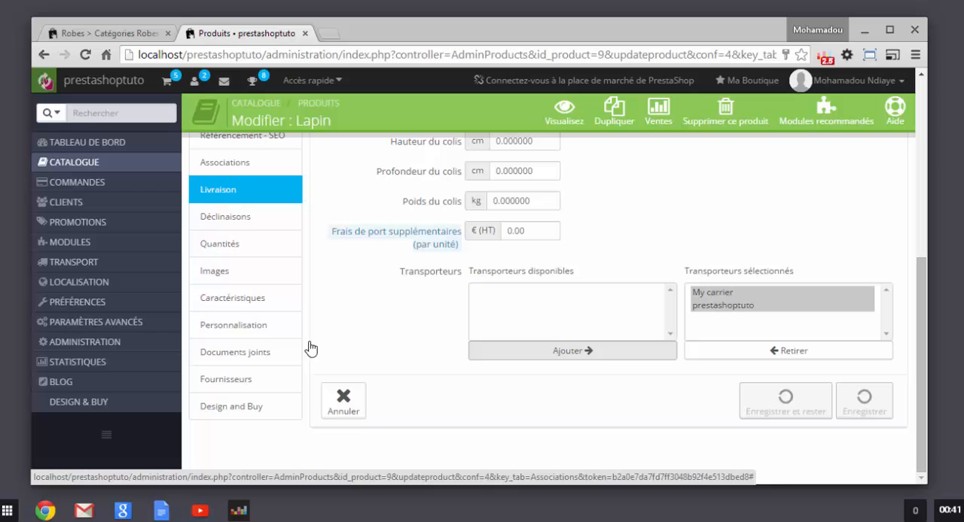
left_click(226, 245)
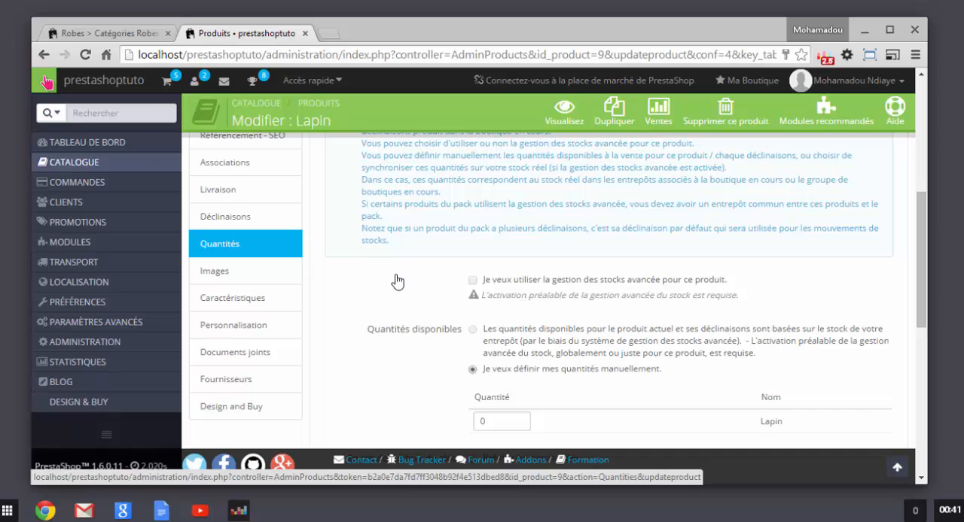
scroll(426, 309, "up", 2)
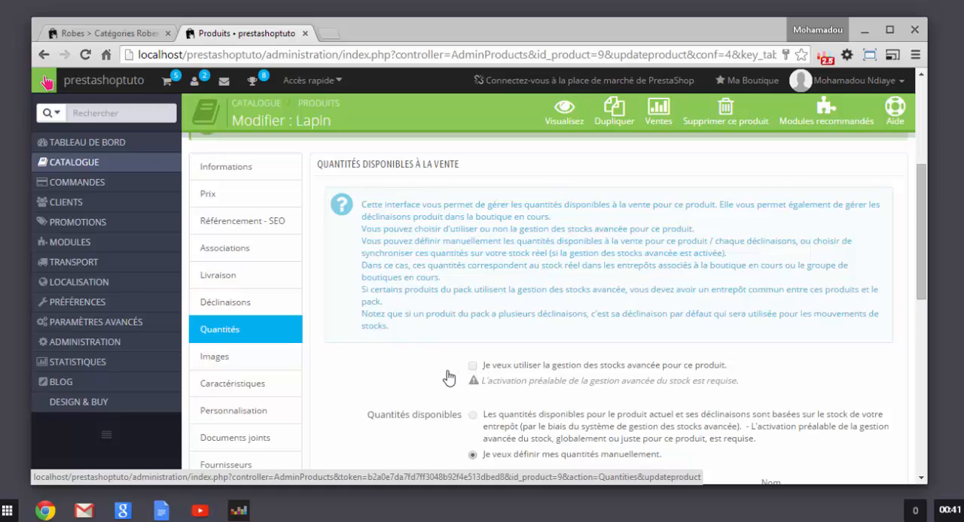
scroll(447, 384, "down", 2)
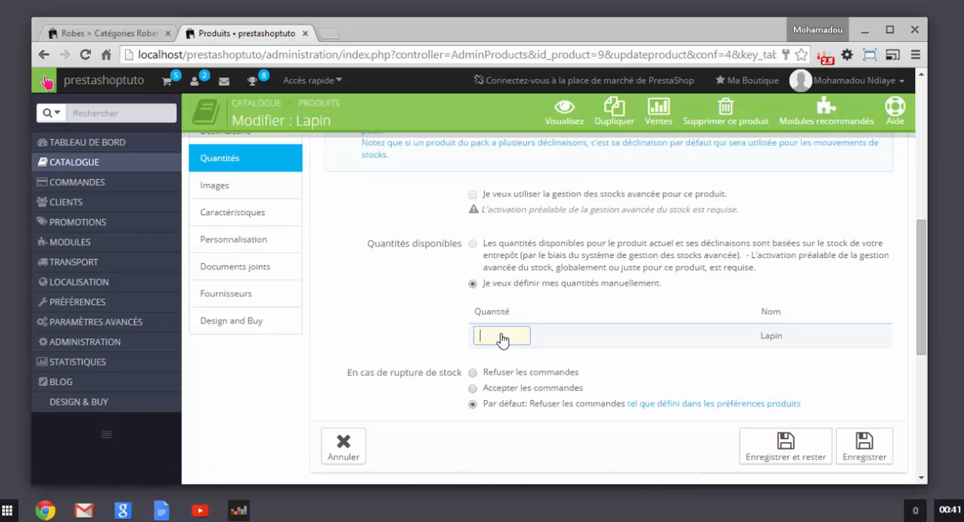
type("150")
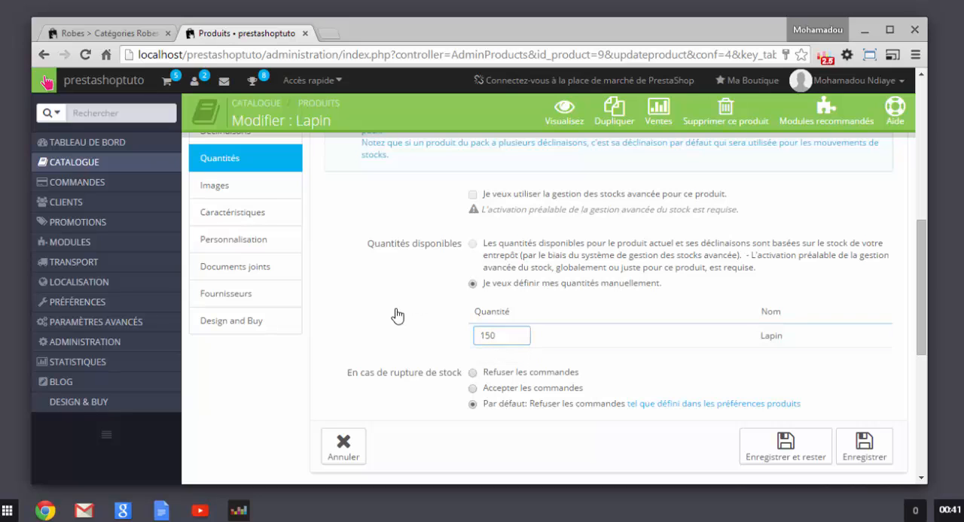
left_click(397, 316)
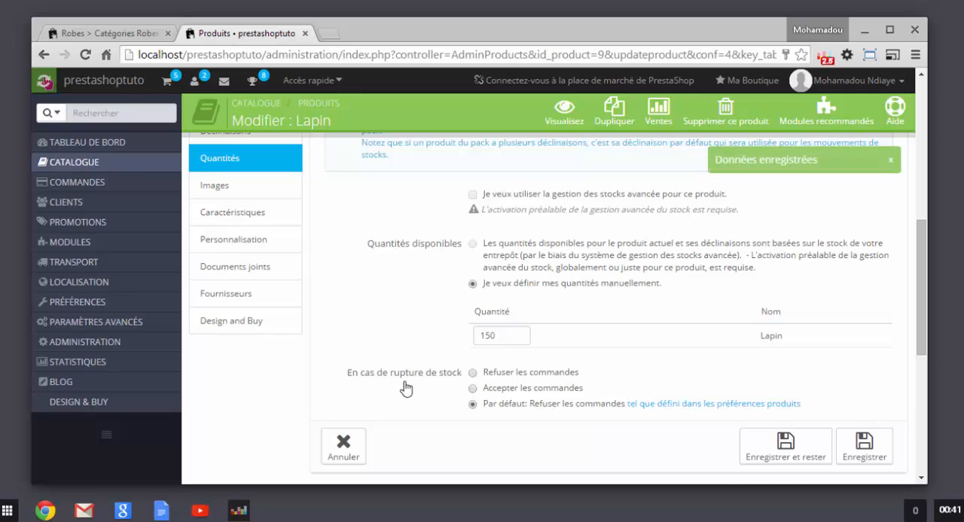
Step: Try the out-of-stock options Refuser les commandes and Accepter les commandes, and return to Par défaut
double_click(512, 336)
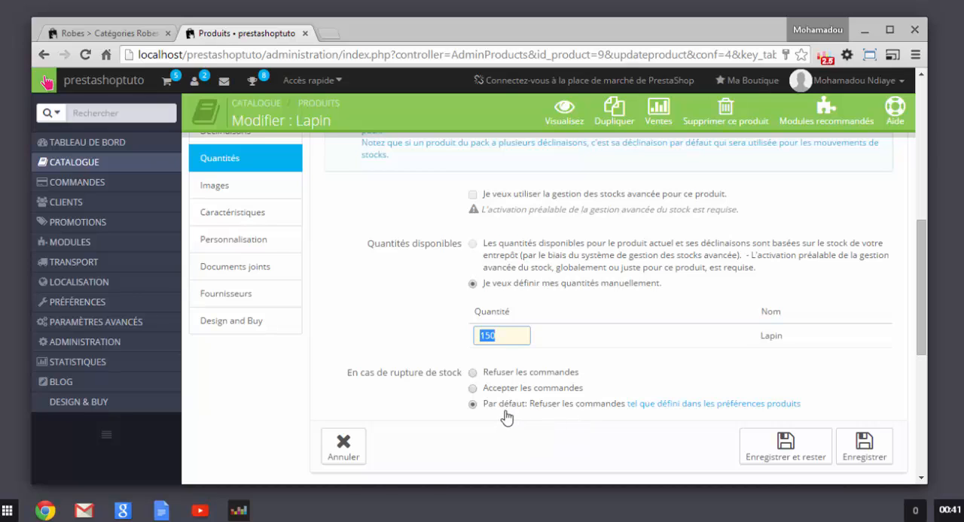
left_click(472, 374)
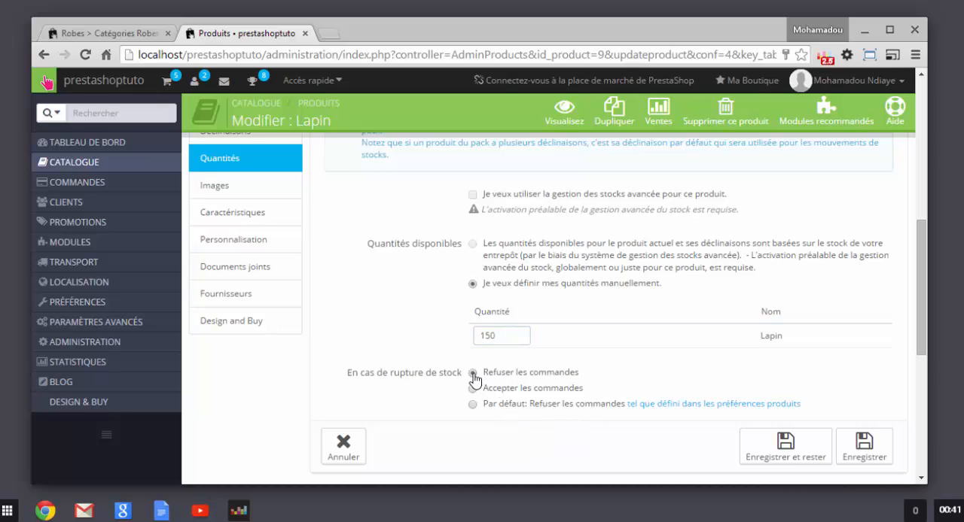
left_click(472, 388)
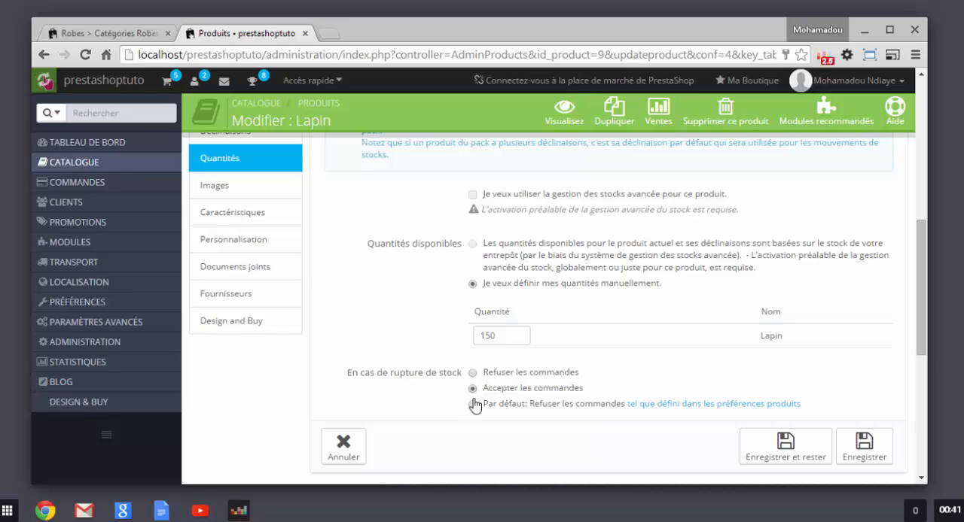
left_click(472, 404)
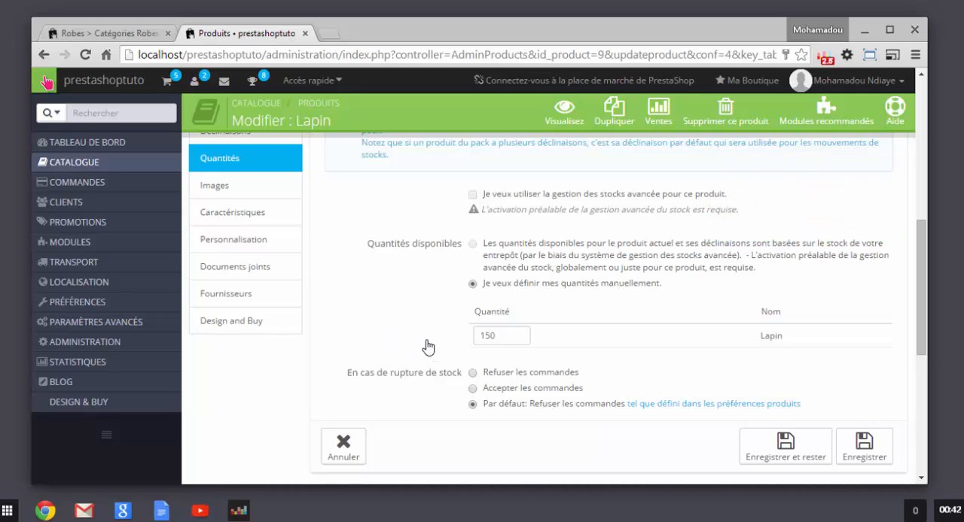
Step: Open the product's images section, look at the product photos on the storefront's Robes page, and return to the Lapin images
left_click(247, 191)
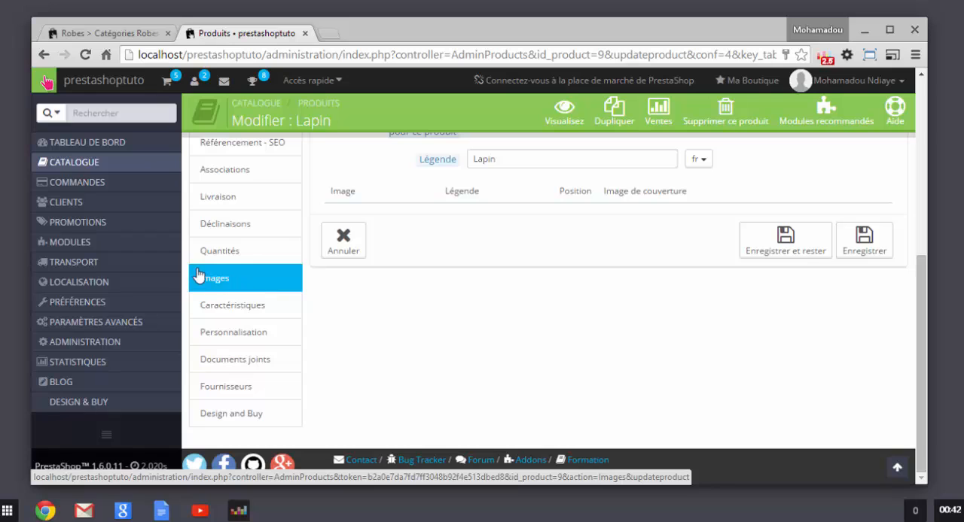
scroll(442, 258, "up", 3)
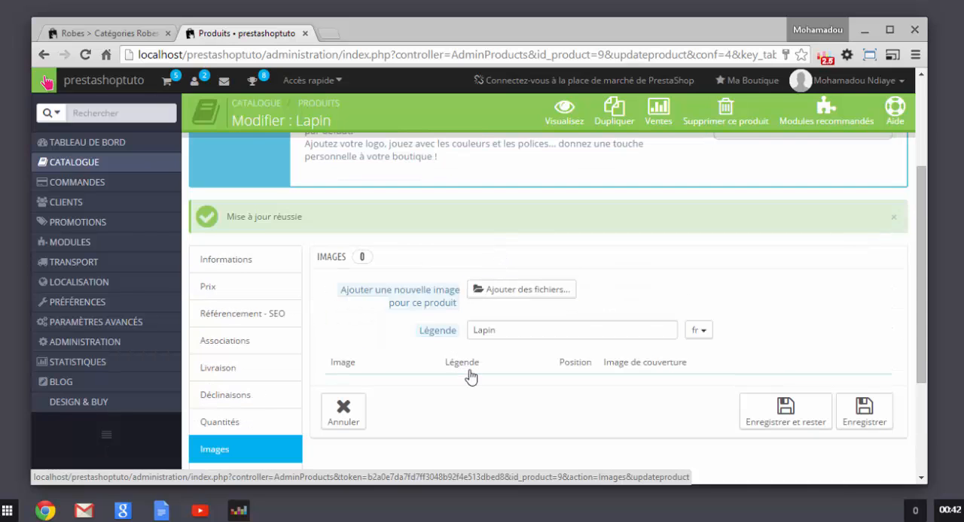
left_click(110, 34)
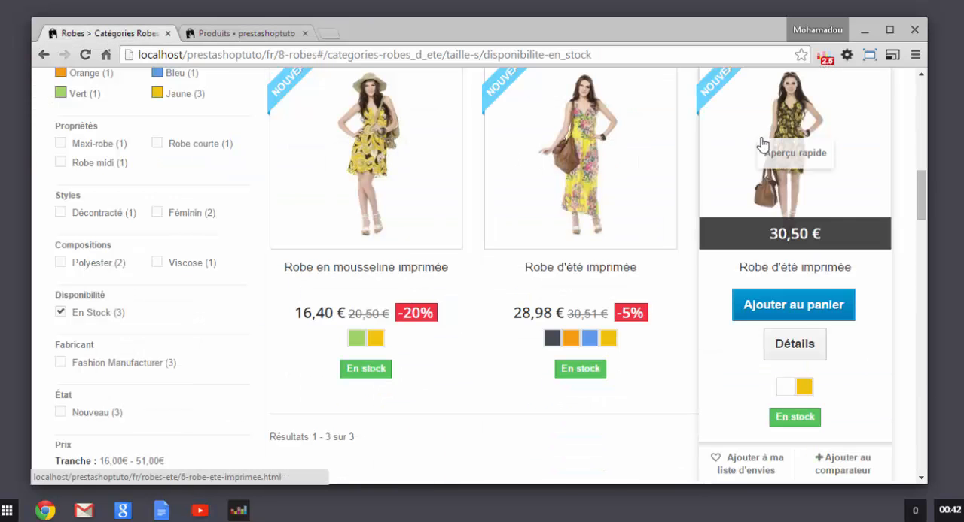
scroll(695, 178, "up", 3)
scroll(695, 178, "down", 3)
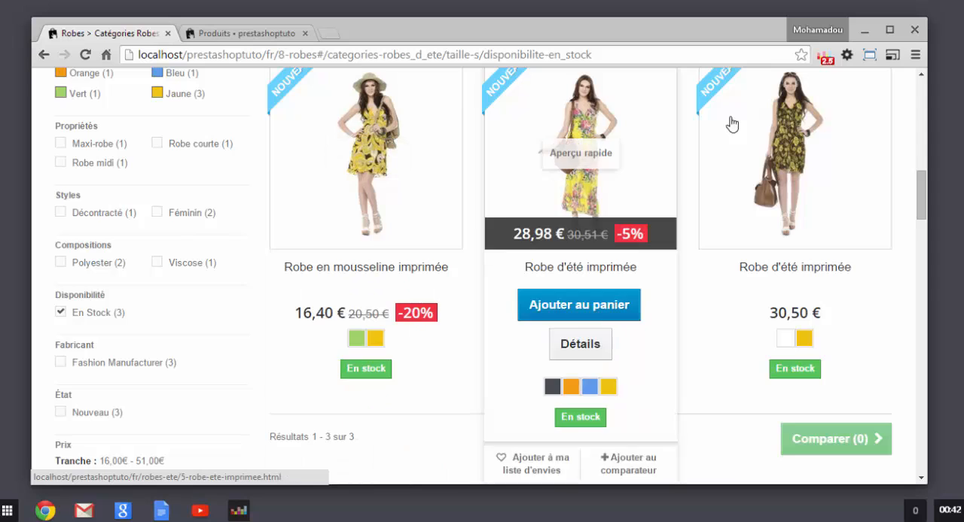
left_click(226, 34)
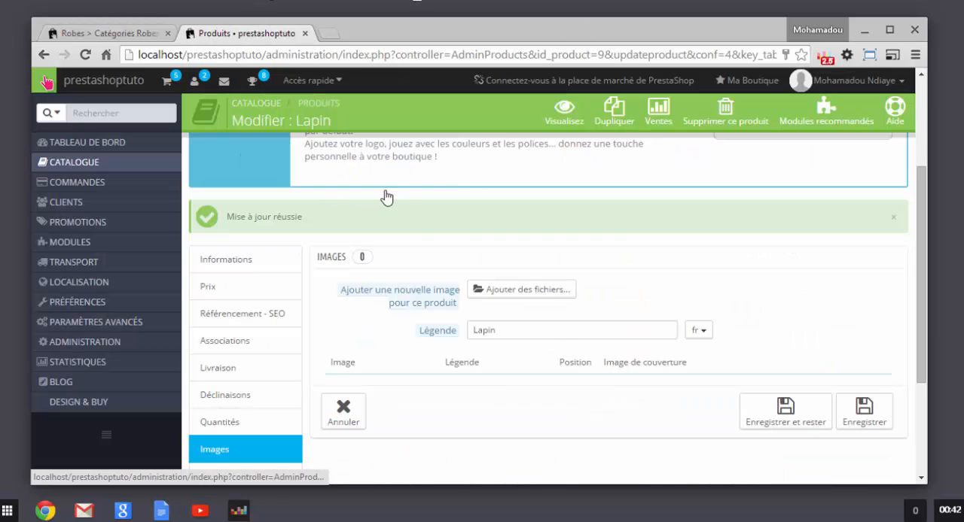
Step: Add lapin.jpg from the Presstashop folder under Documents, TUTOS as a product image and upload it to the server
left_click(519, 296)
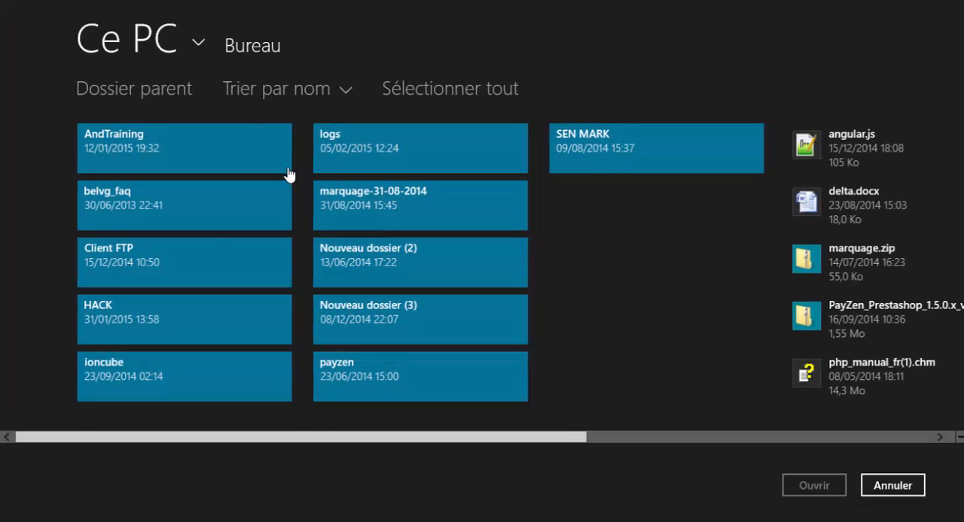
left_click(144, 100)
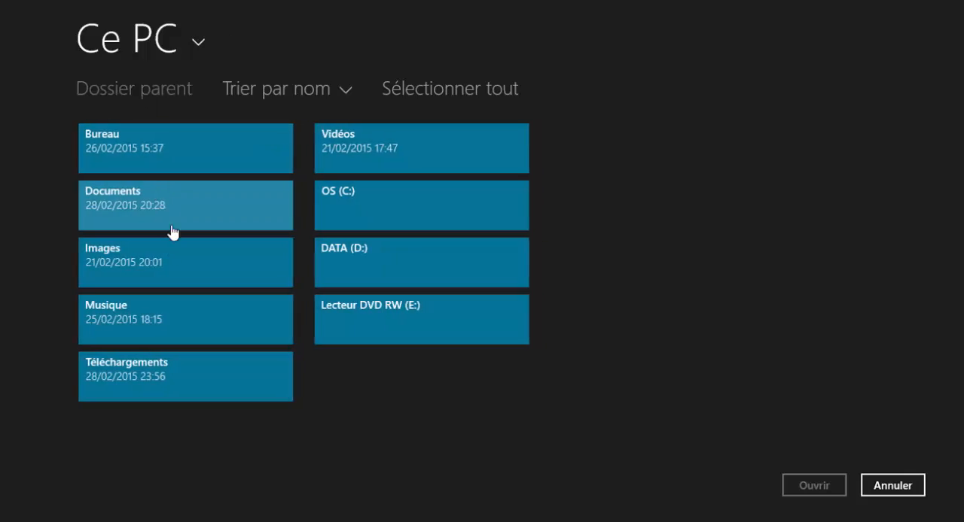
left_click(131, 194)
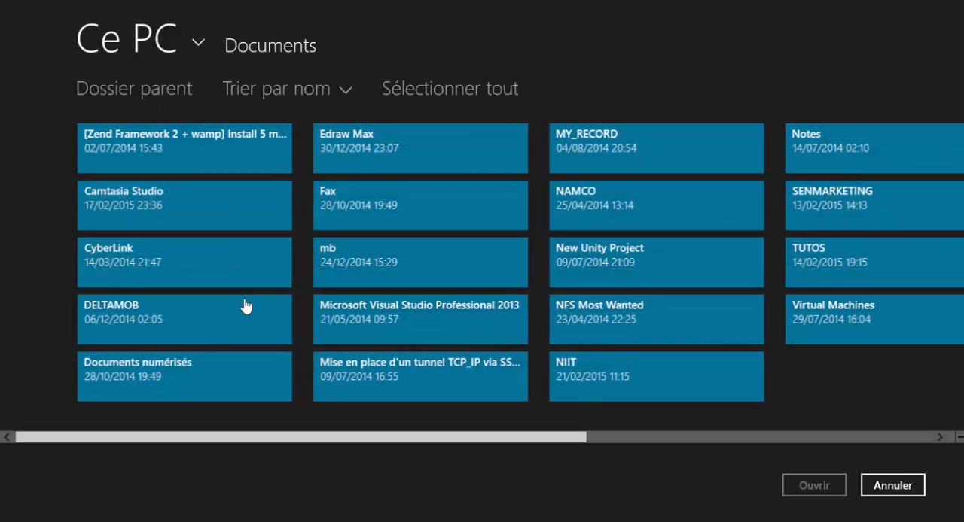
left_click(800, 258)
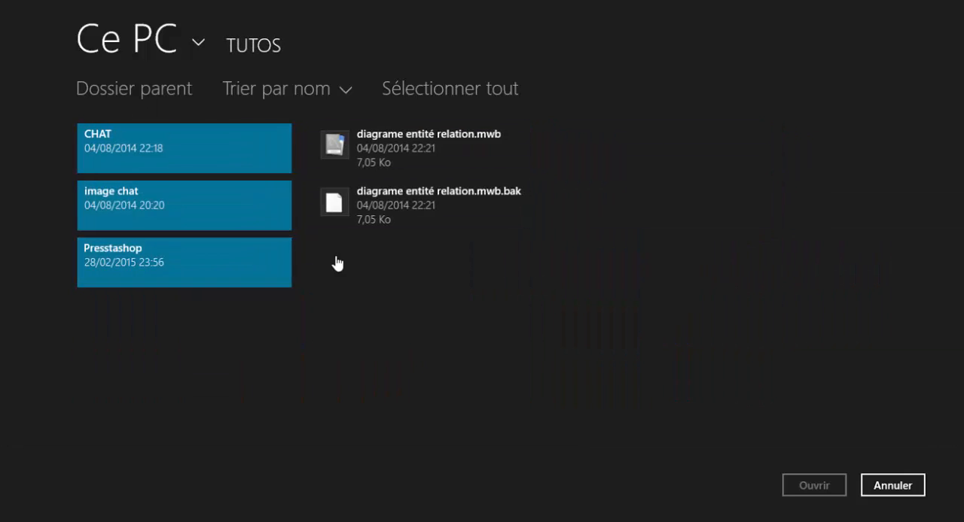
left_click(171, 265)
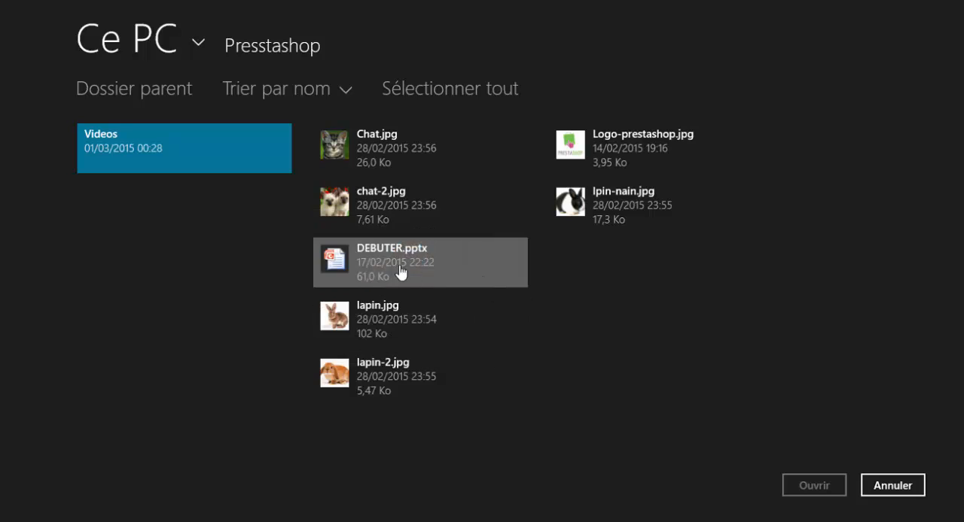
left_click(380, 301)
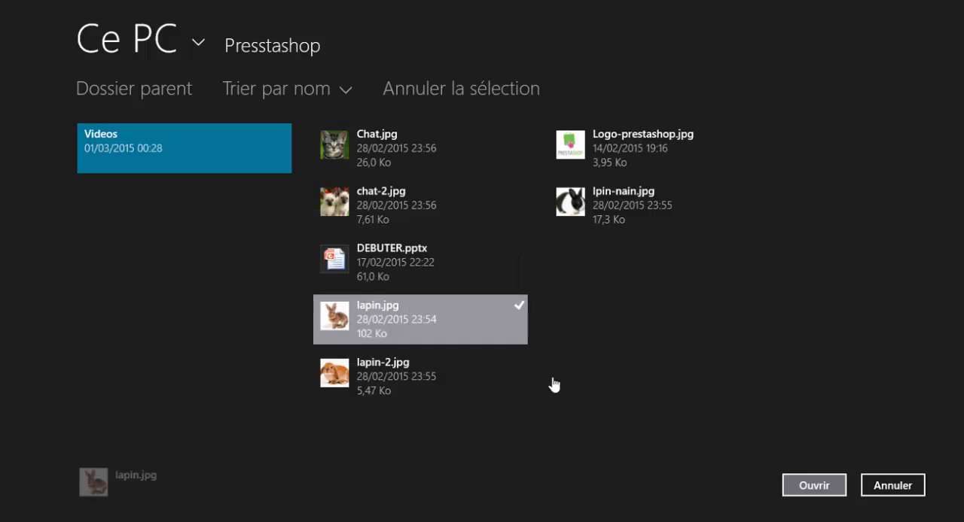
left_click(814, 485)
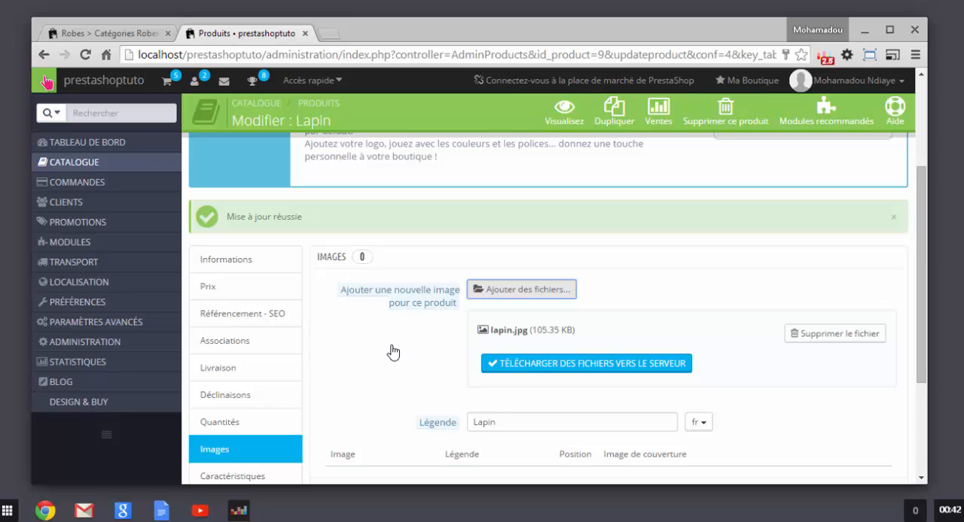
left_click(525, 372)
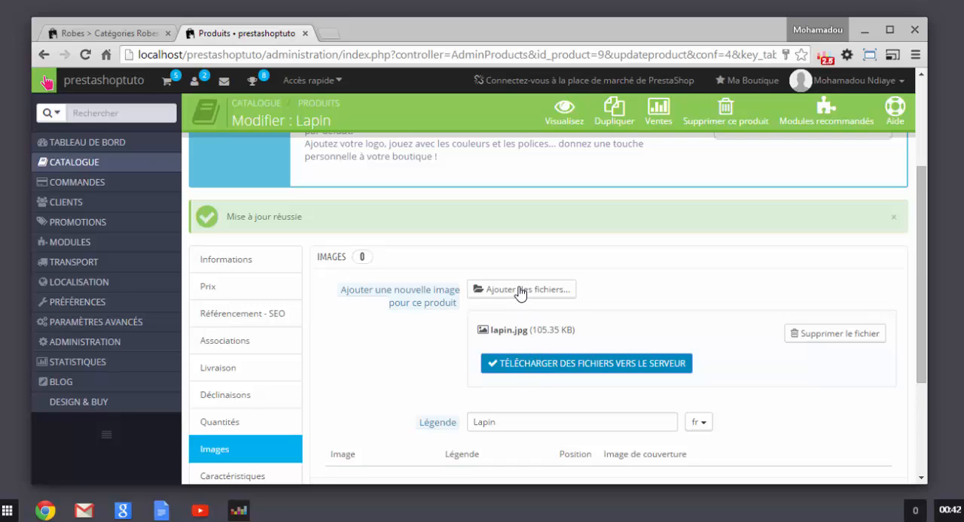
scroll(527, 384, "down", 1)
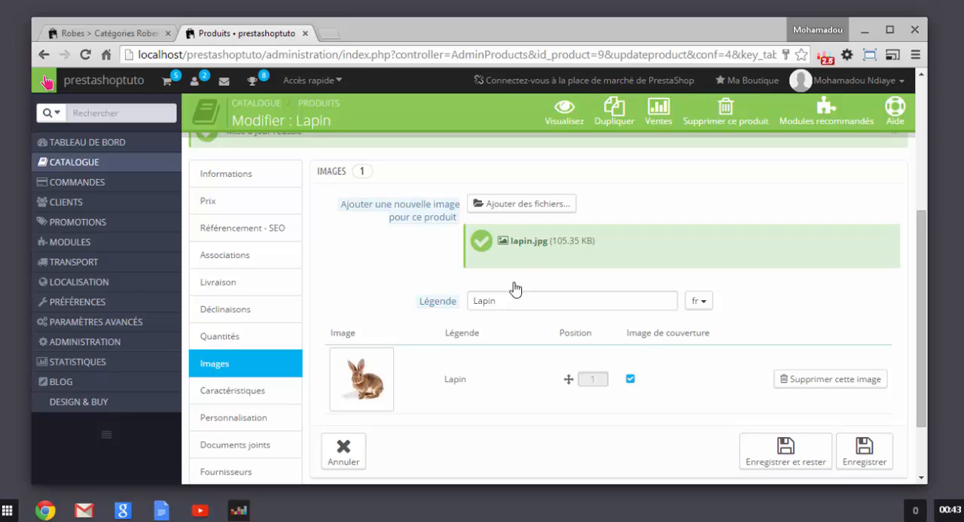
Step: Add lapin-2.jpg from the Presstashop folder as a second image for Lapin and upload it to the server
scroll(380, 362, "down", 2)
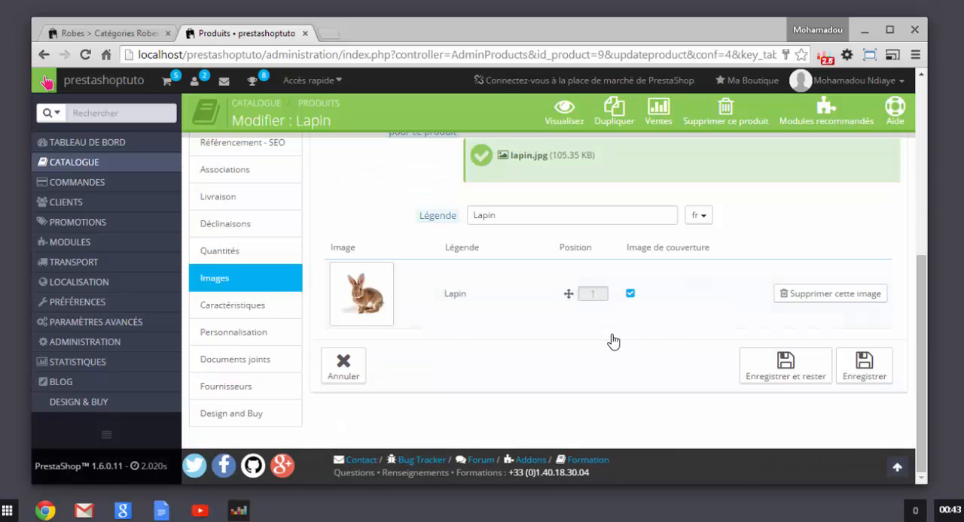
scroll(612, 343, "up", 2)
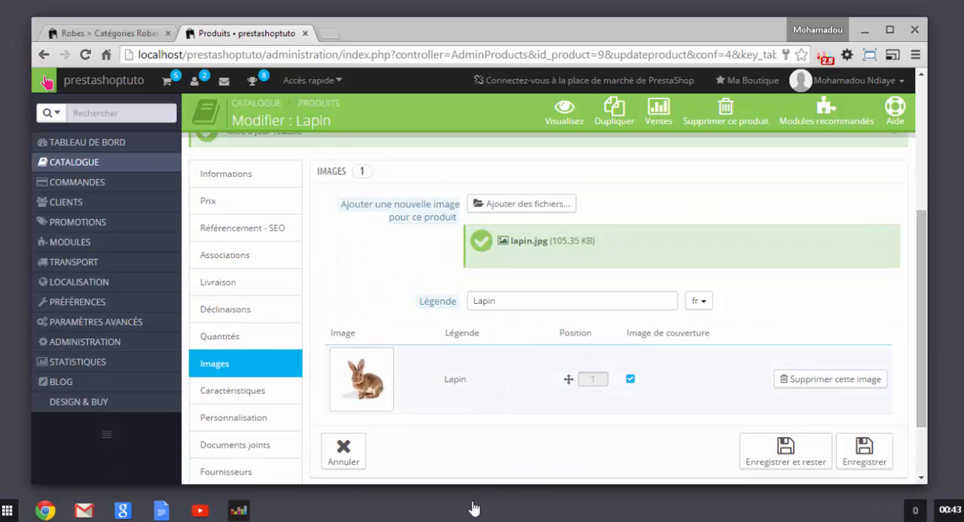
left_click(521, 204)
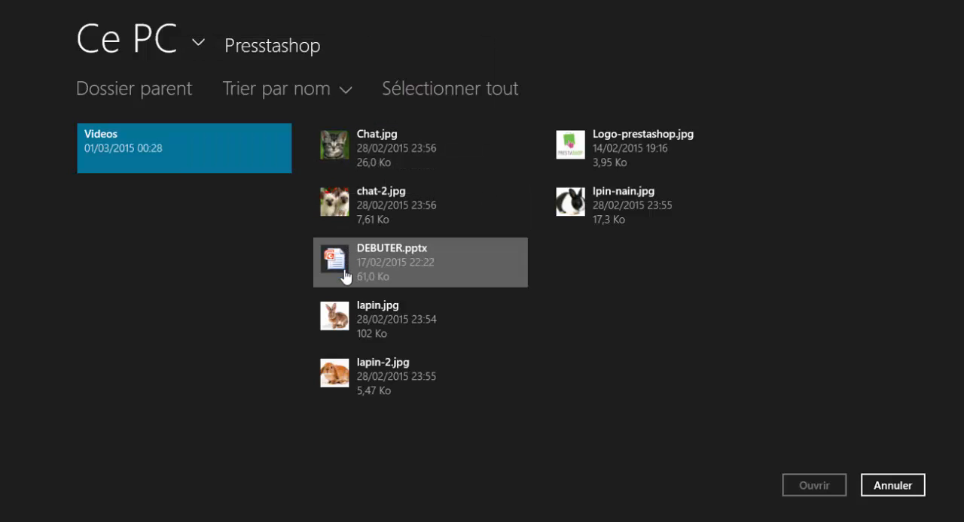
left_click(347, 376)
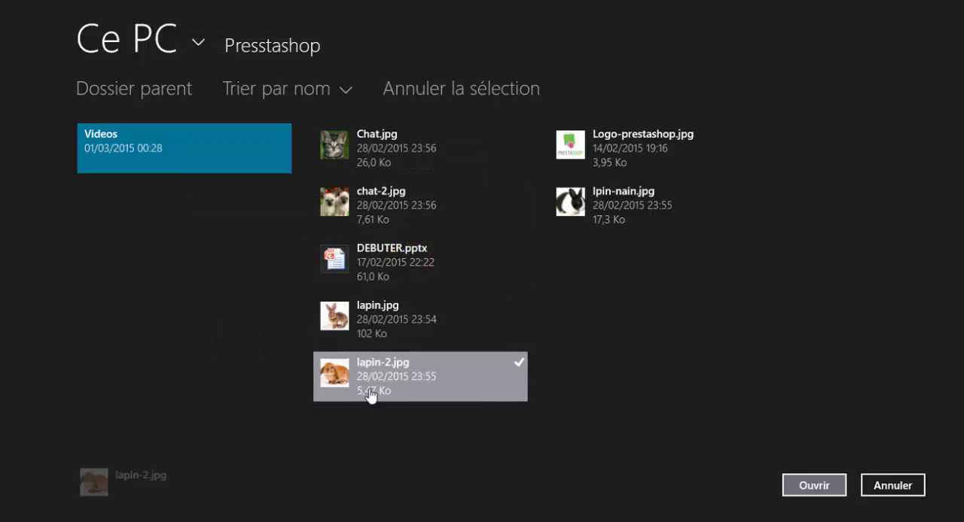
left_click(812, 487)
scroll(534, 410, "down", 2)
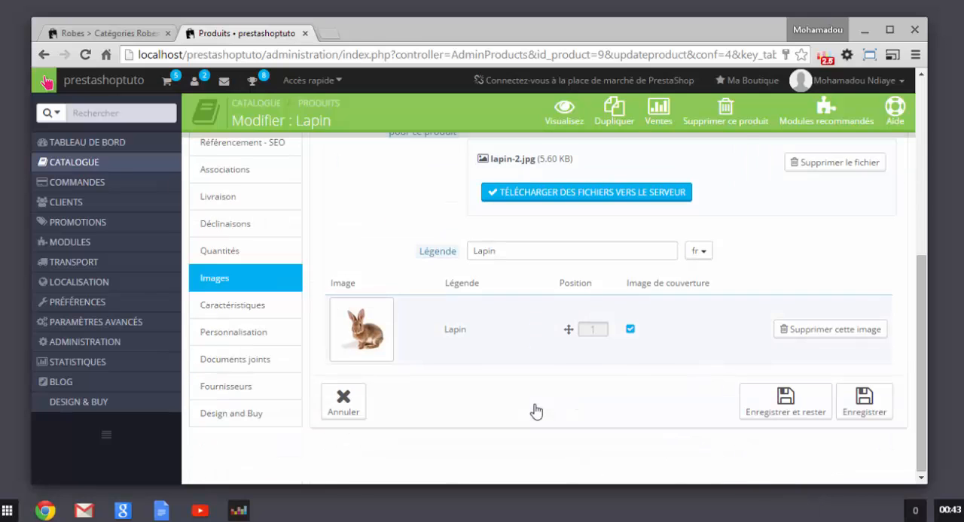
scroll(530, 241, "up", 2)
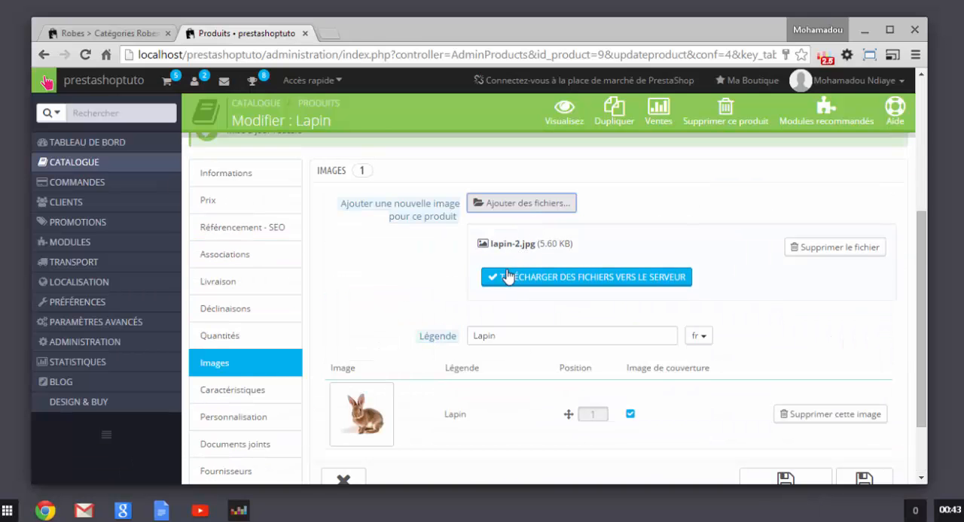
left_click(595, 290)
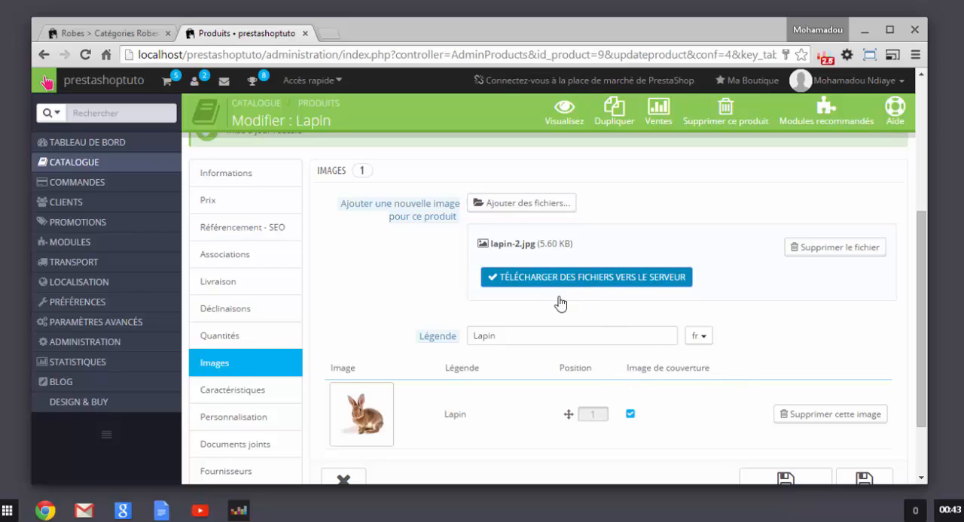
left_click(539, 282)
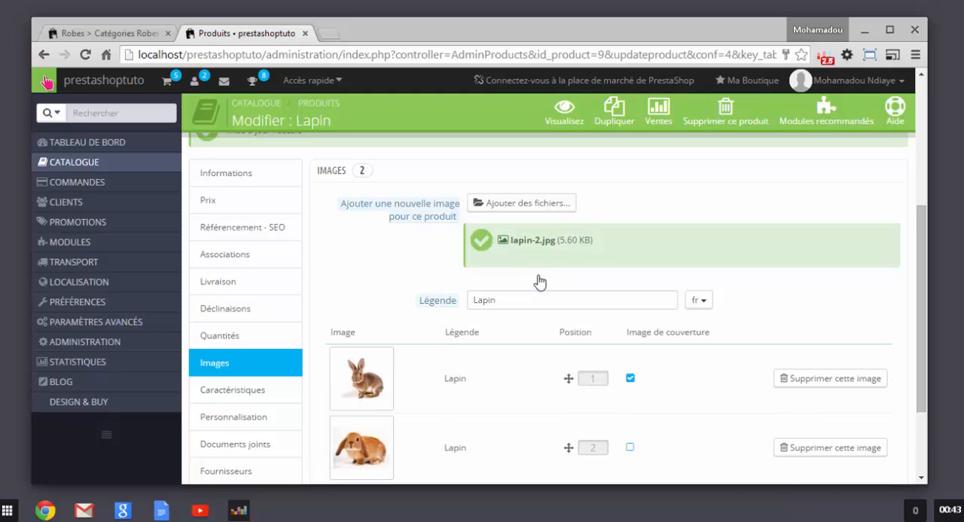
Step: Review both rabbit pictures in the Lapin image list and save the product while staying on its page
scroll(512, 280, "down", 3)
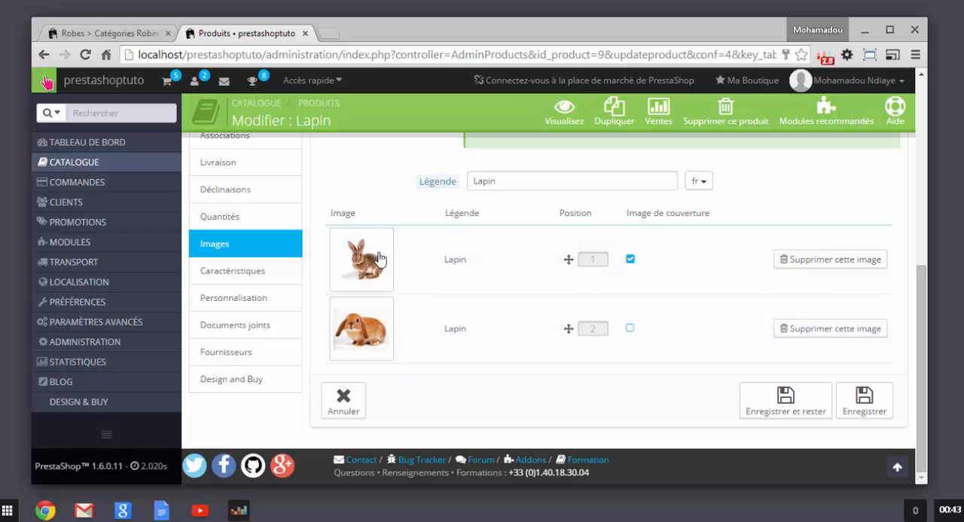
scroll(452, 267, "up", 4)
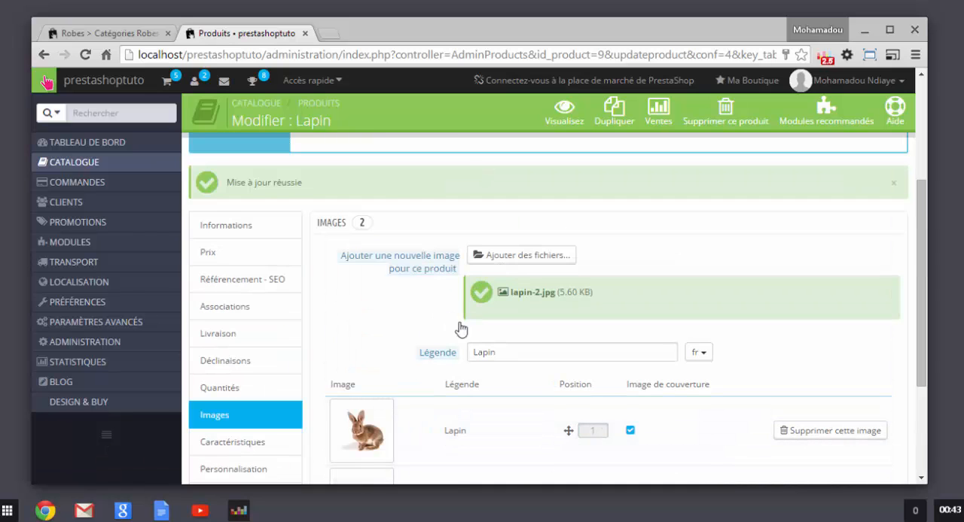
scroll(429, 343, "down", 2)
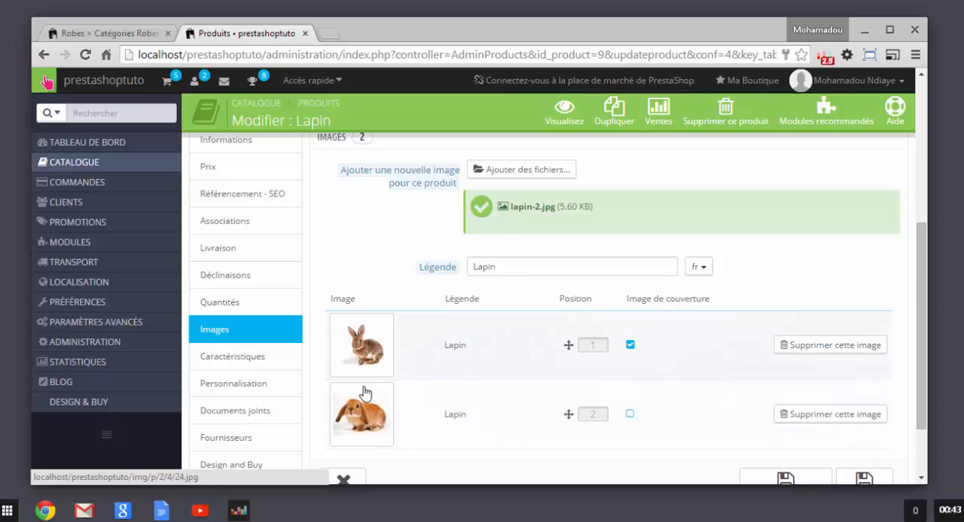
scroll(380, 354, "down", 2)
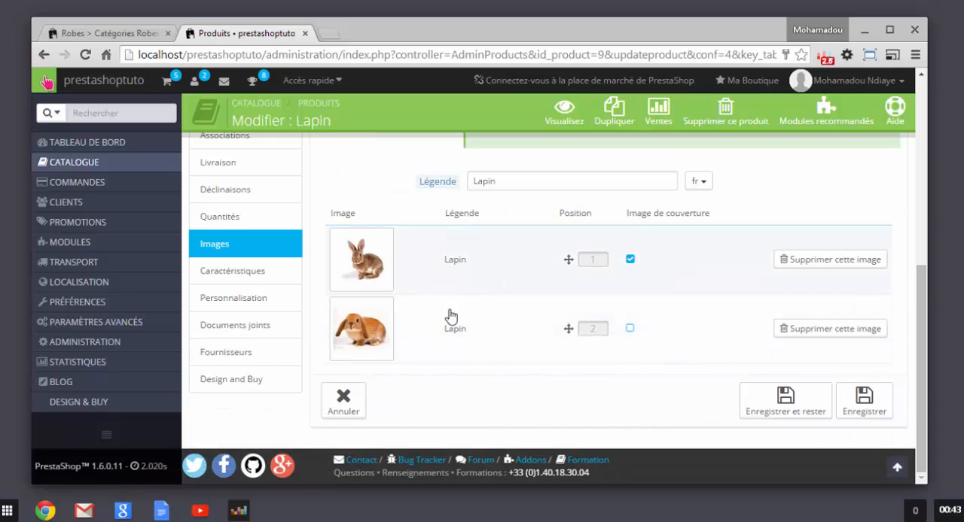
scroll(594, 381, "up", 2)
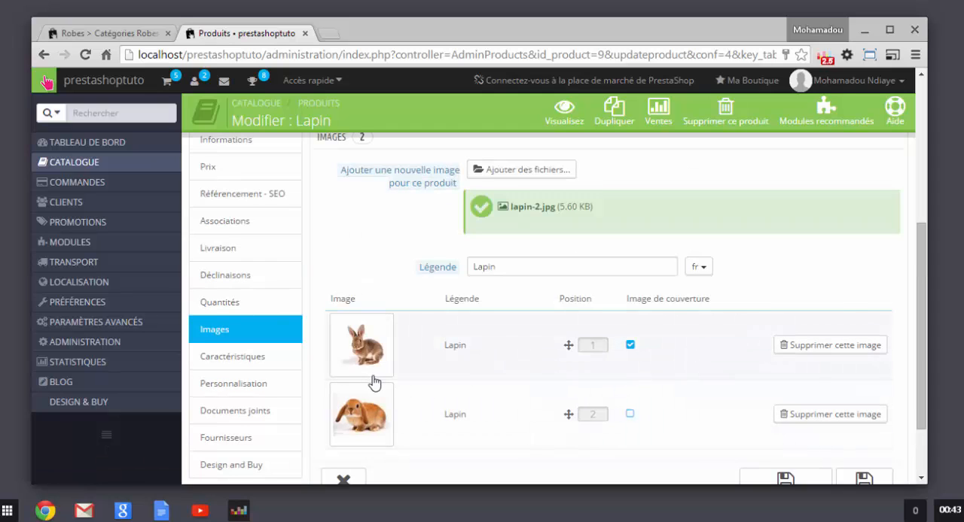
scroll(517, 383, "down", 2)
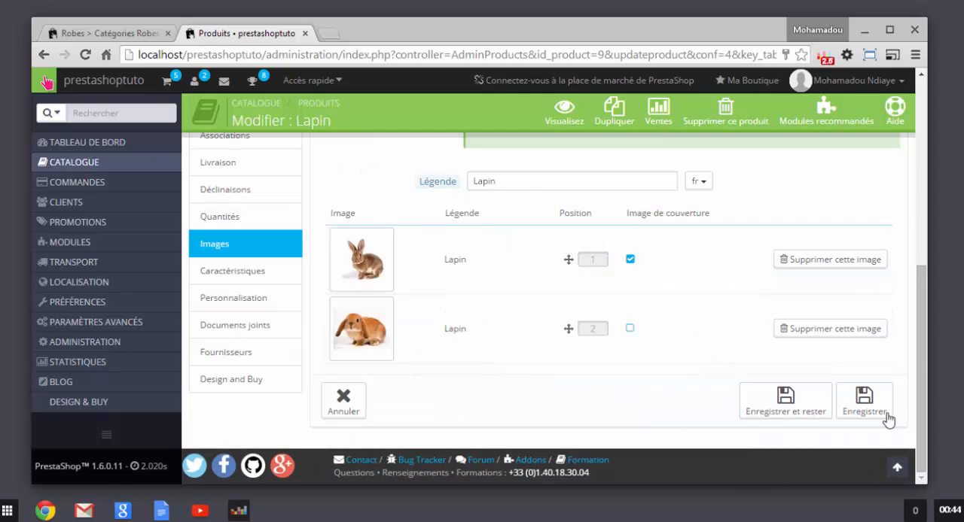
left_click(772, 412)
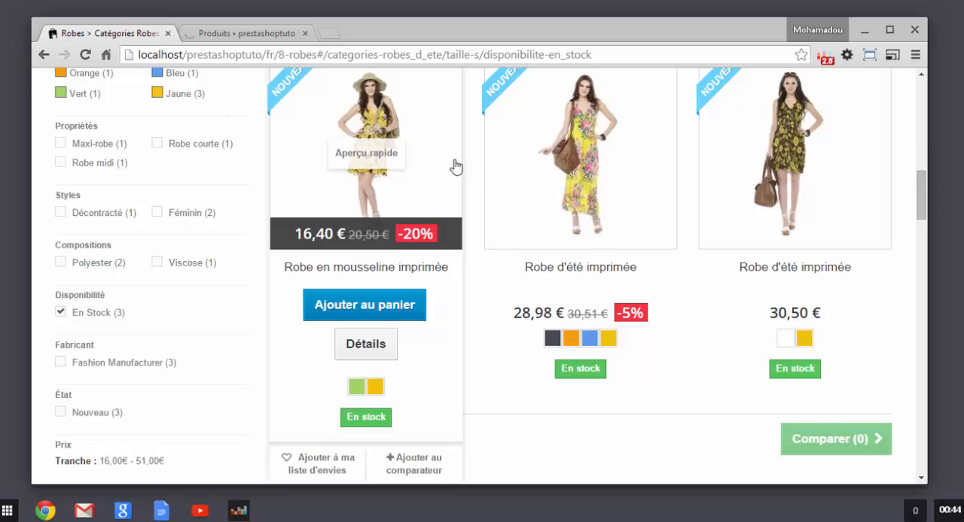
Step: Look at the product listings on the storefront's Robes page and return to the Lapin product
scroll(456, 165, "up", 2)
scroll(454, 269, "down", 3)
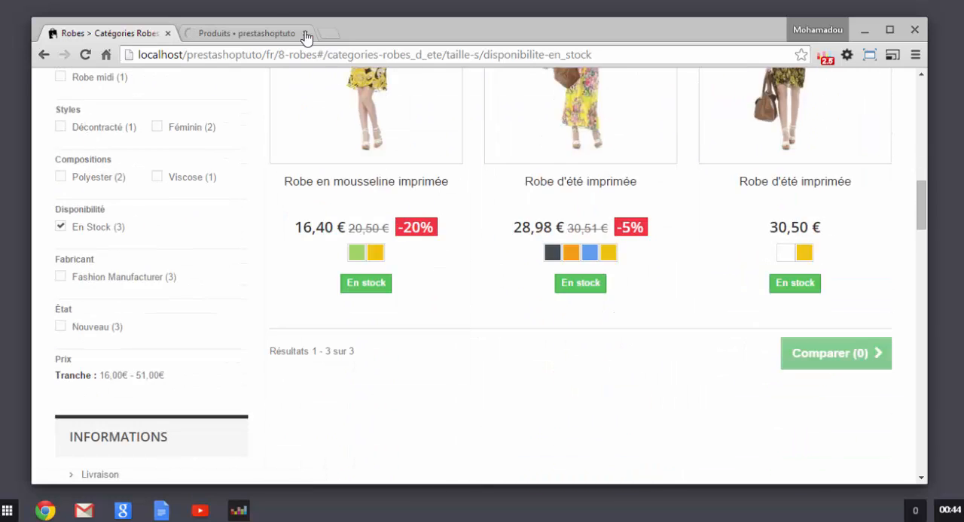
left_click(248, 35)
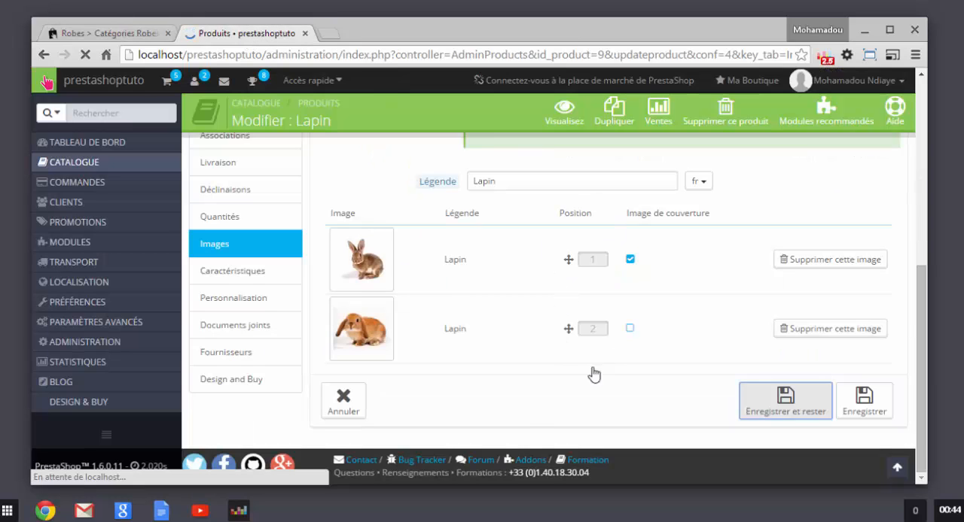
Step: Open the product's Caractéristiques section and examine its heading and the predefined and custom value fields
scroll(528, 413, "down", 5)
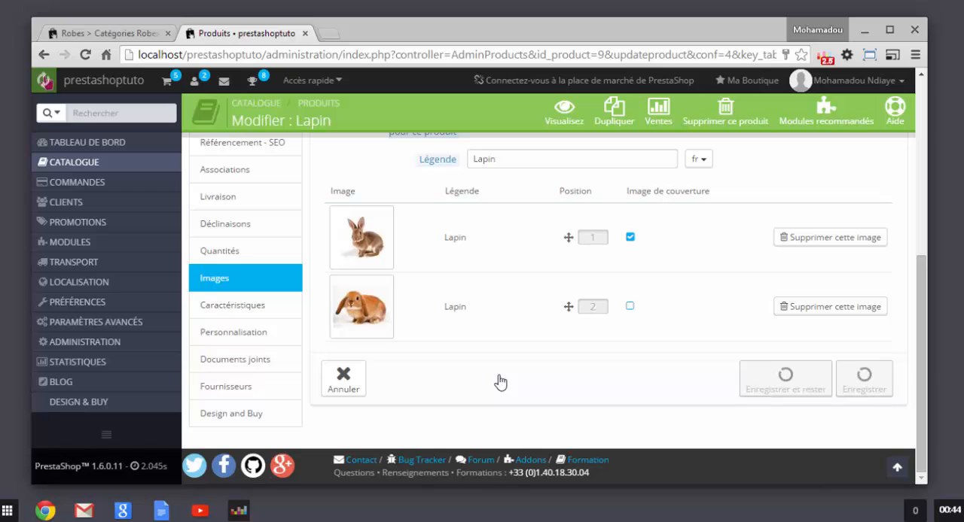
left_click(234, 309)
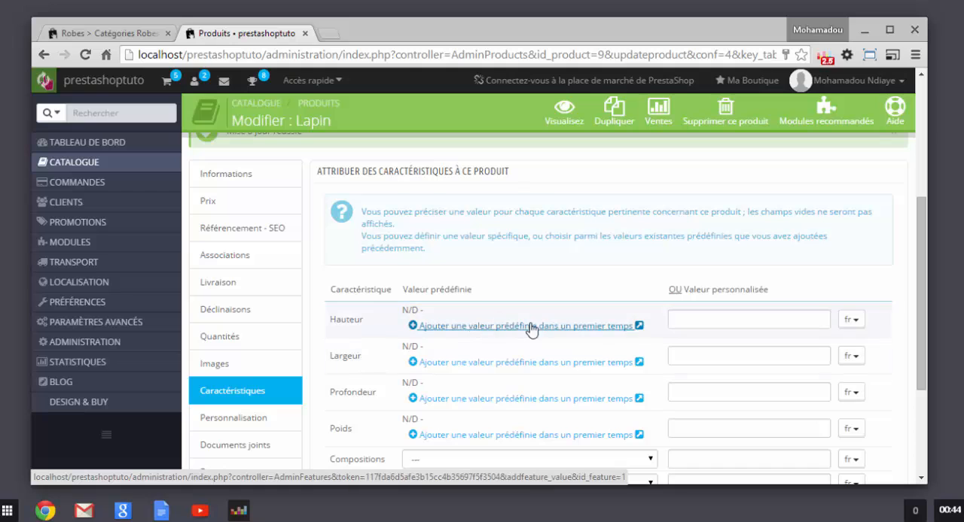
scroll(602, 354, "down", 1)
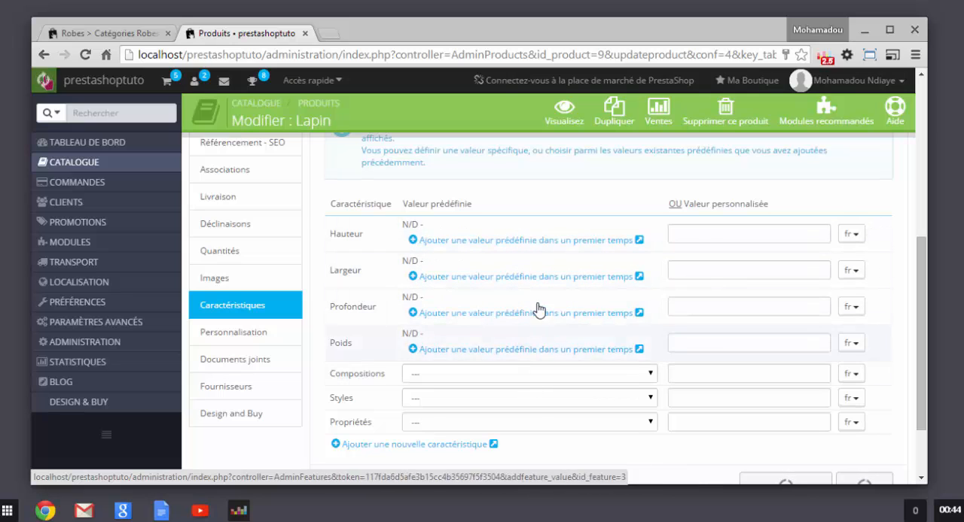
scroll(502, 300, "up", 1)
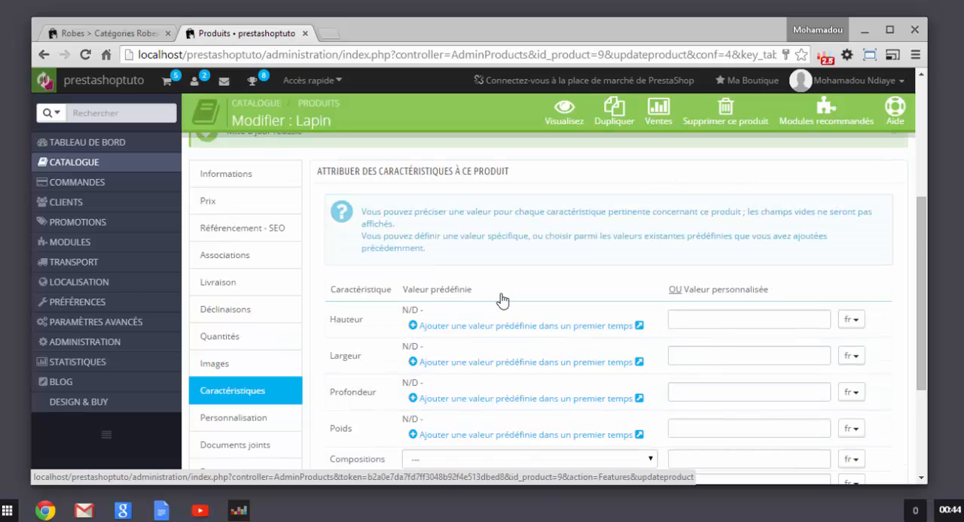
left_click_drag(516, 182, 313, 177)
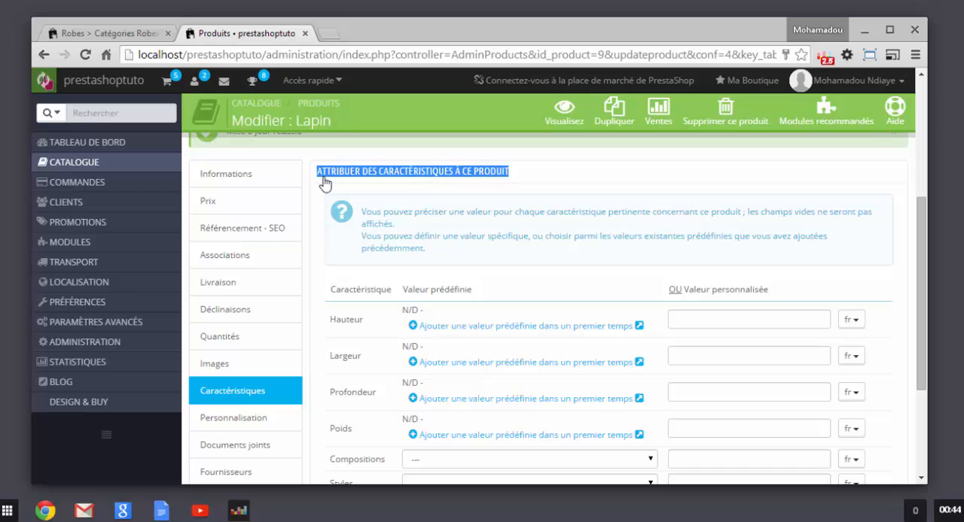
left_click(322, 178)
double_click(322, 178)
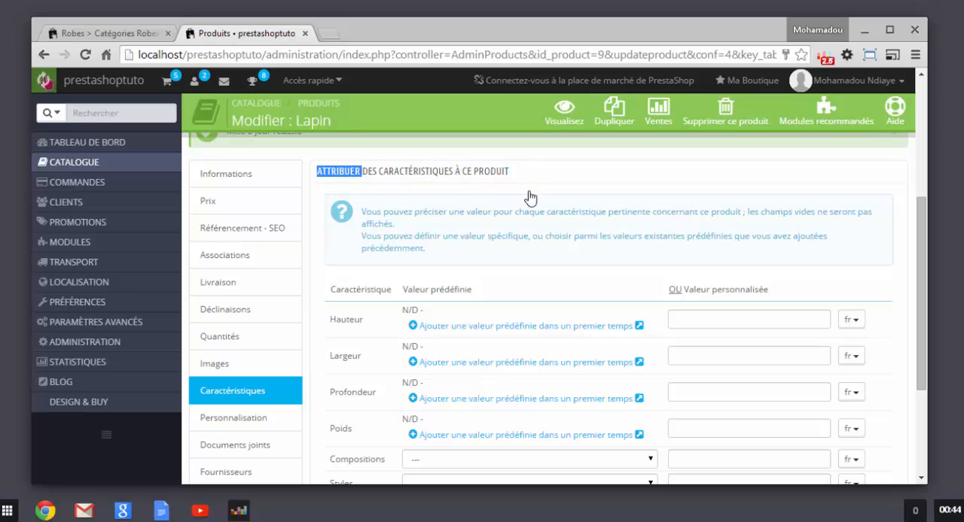
Step: Start adding a new characteristic from the Lapin product, accepting the loss of unsaved changes, and name it Lapin
scroll(501, 338, "down", 1)
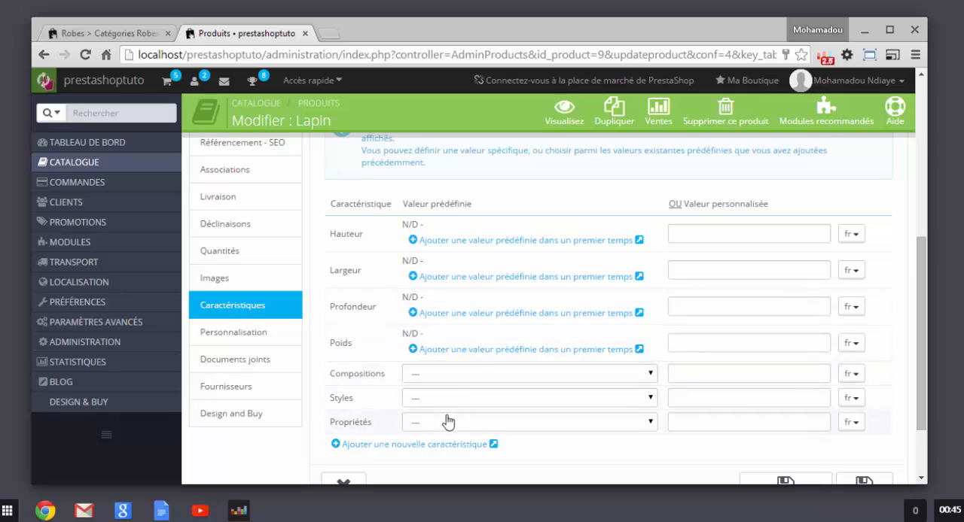
scroll(448, 422, "down", 2)
left_click(400, 358)
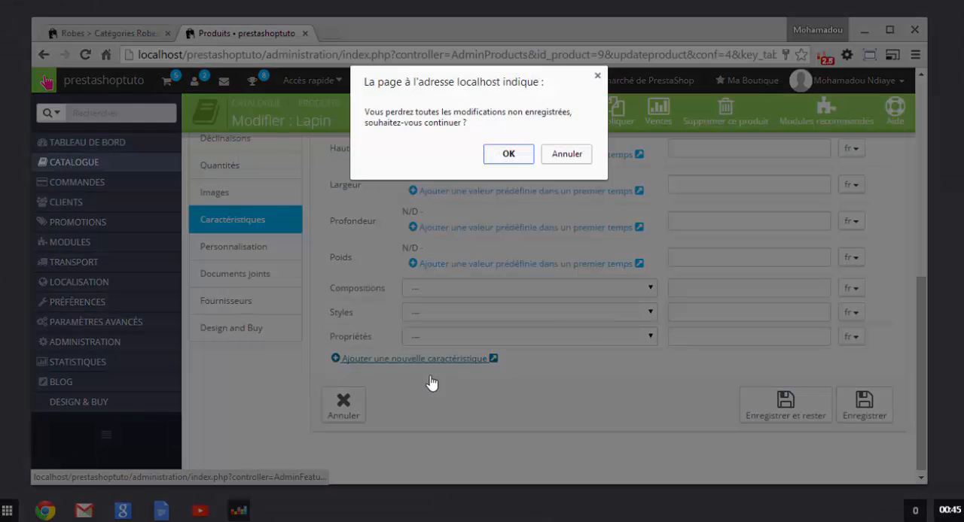
left_click(511, 154)
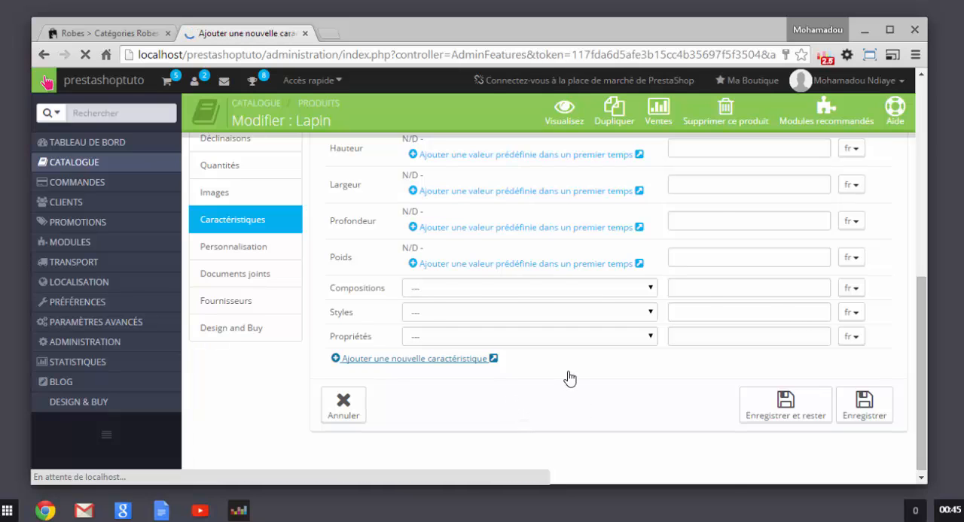
scroll(509, 420, "down", 1)
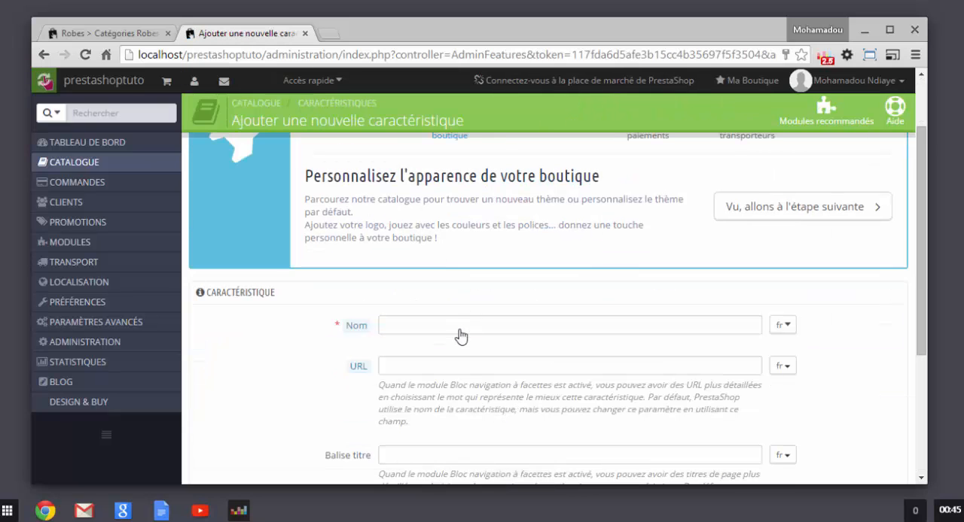
left_click(459, 335)
type("Lac")
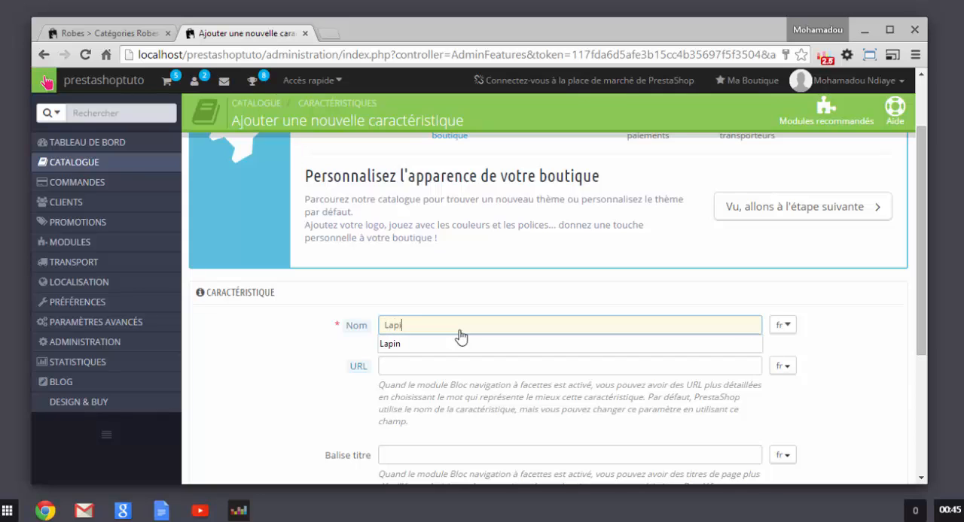
type("in")
Step: Review the new characteristic's URL, Balise titre and Indexable settings, save it, and view the list of characteristics
scroll(697, 374, "down", 1)
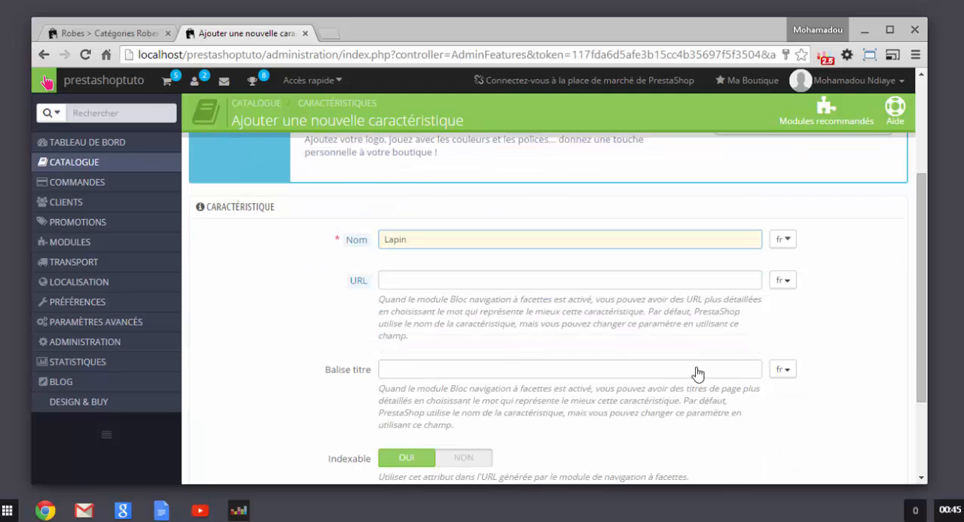
scroll(538, 399, "down", 1)
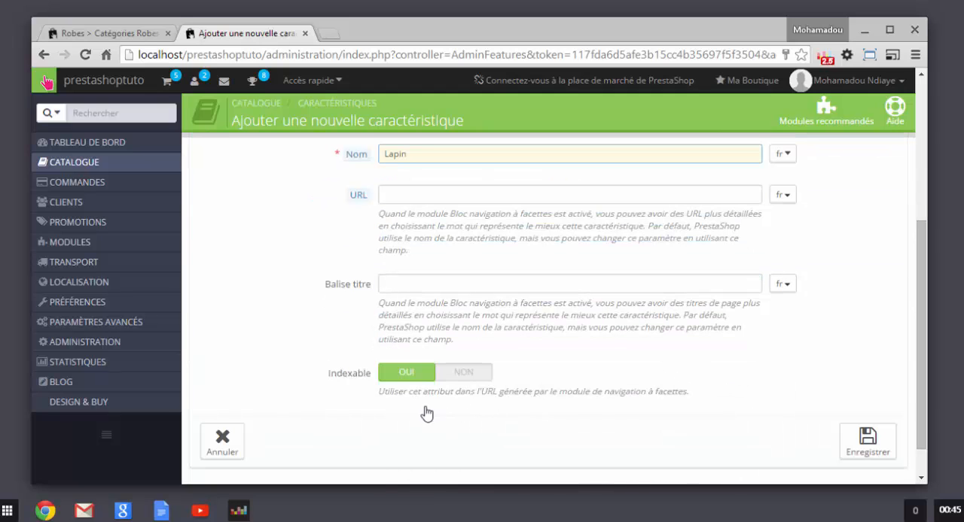
scroll(555, 389, "up", 3)
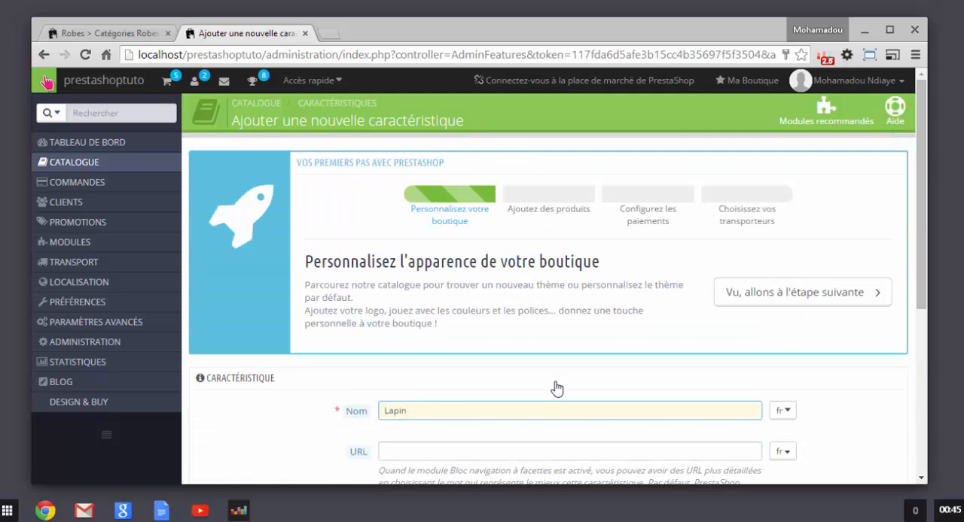
scroll(555, 389, "down", 2)
scroll(758, 422, "down", 2)
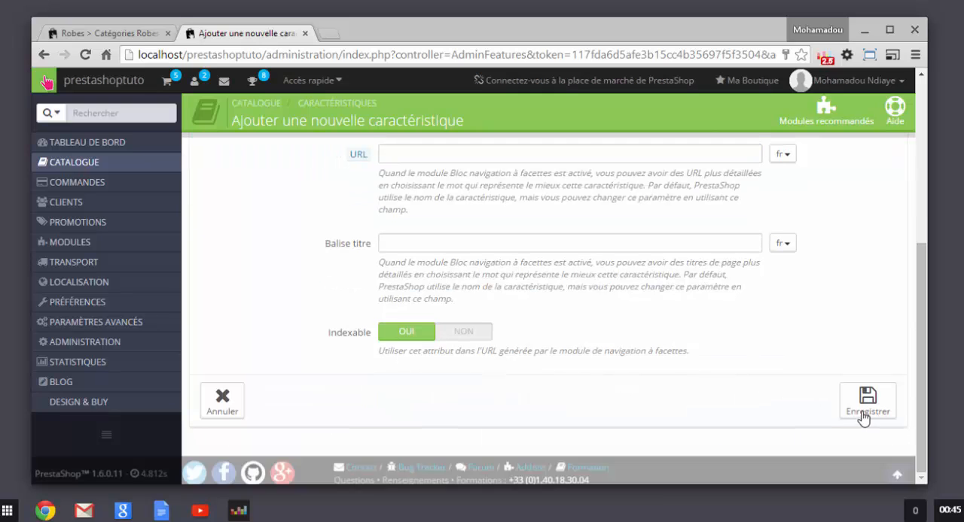
left_click(864, 419)
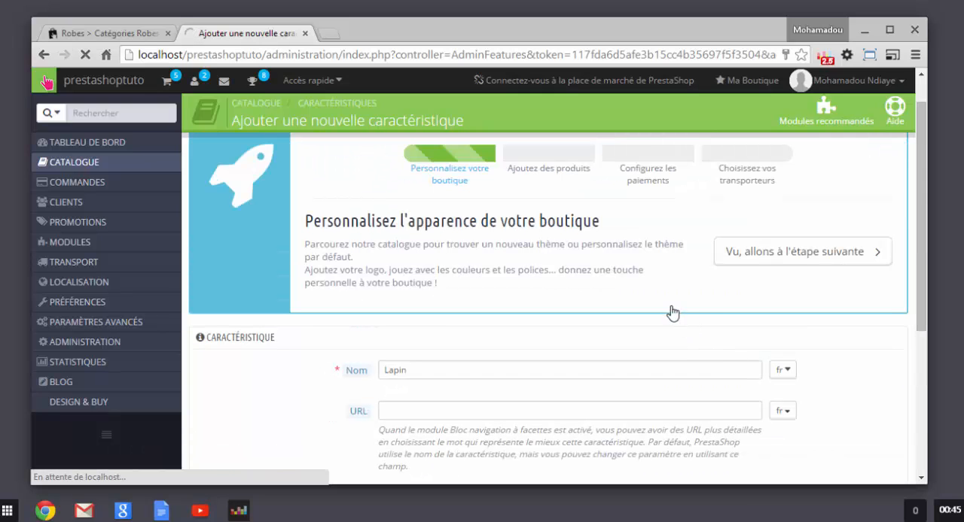
scroll(574, 338, "down", 1)
scroll(573, 338, "up", 1)
scroll(384, 328, "down", 4)
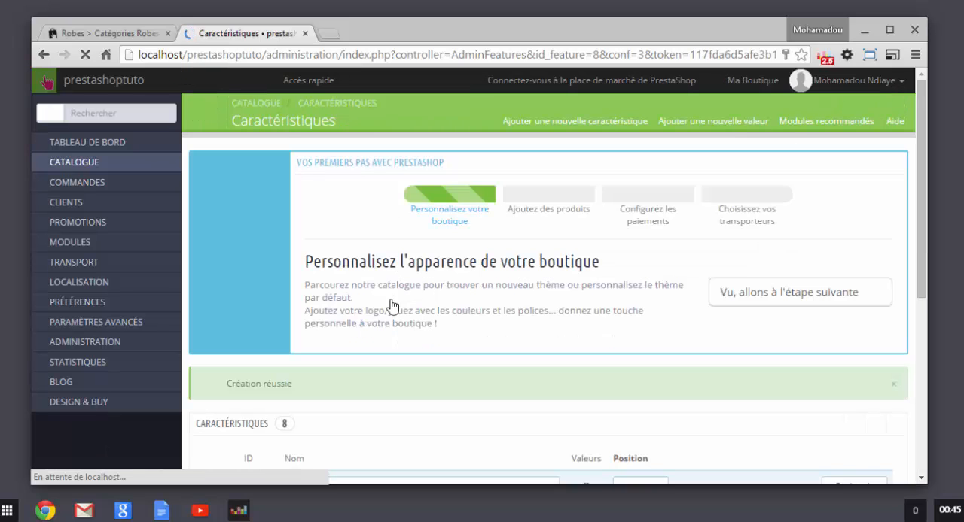
scroll(469, 351, "down", 3)
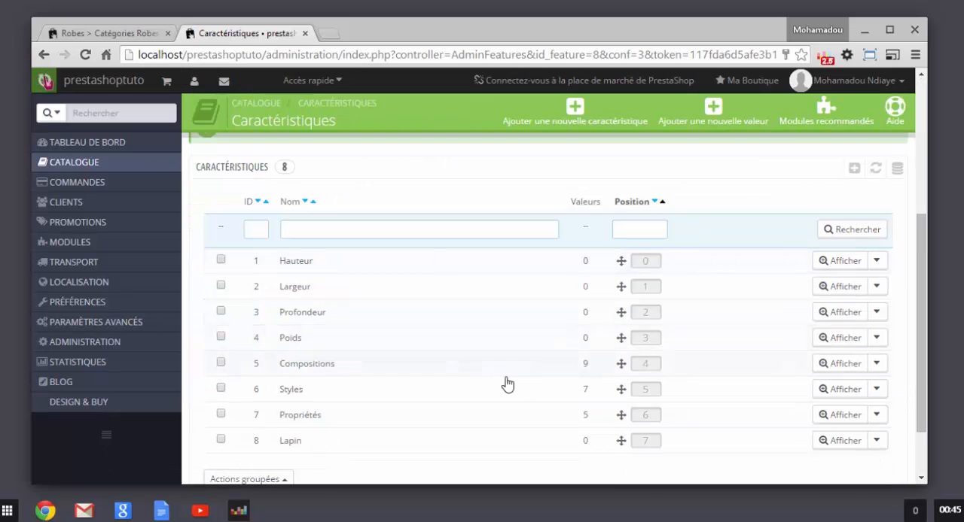
left_click(876, 442)
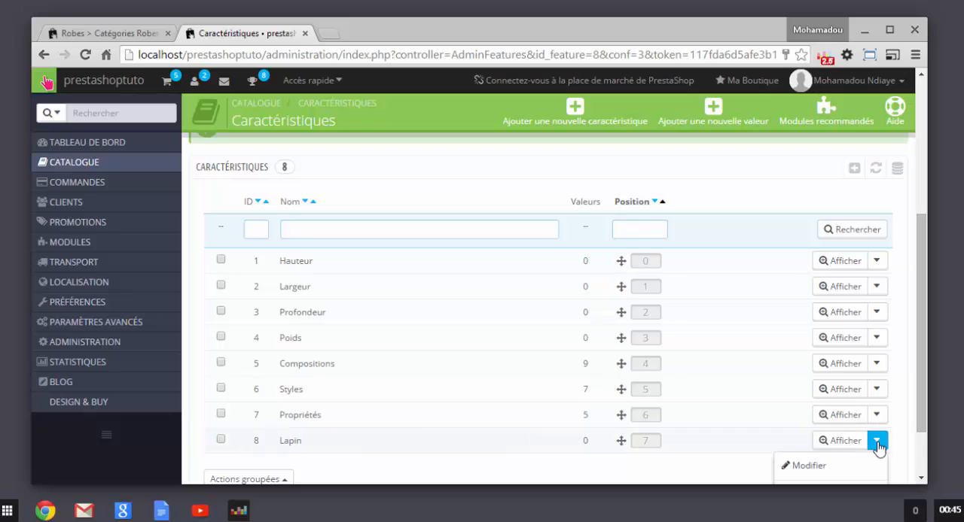
scroll(868, 444, "down", 1)
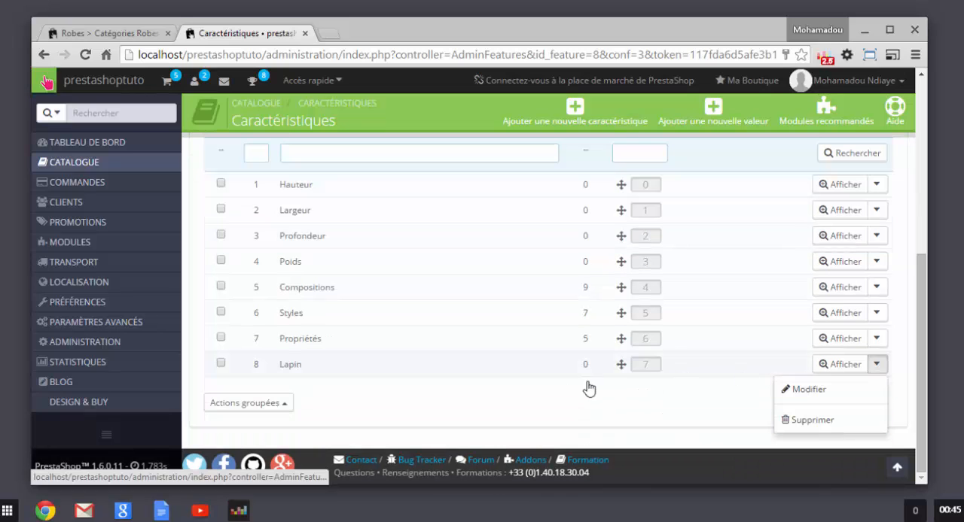
left_click(544, 393)
Step: Add a new characteristic named Couleur and save it
scroll(546, 387, "up", 1)
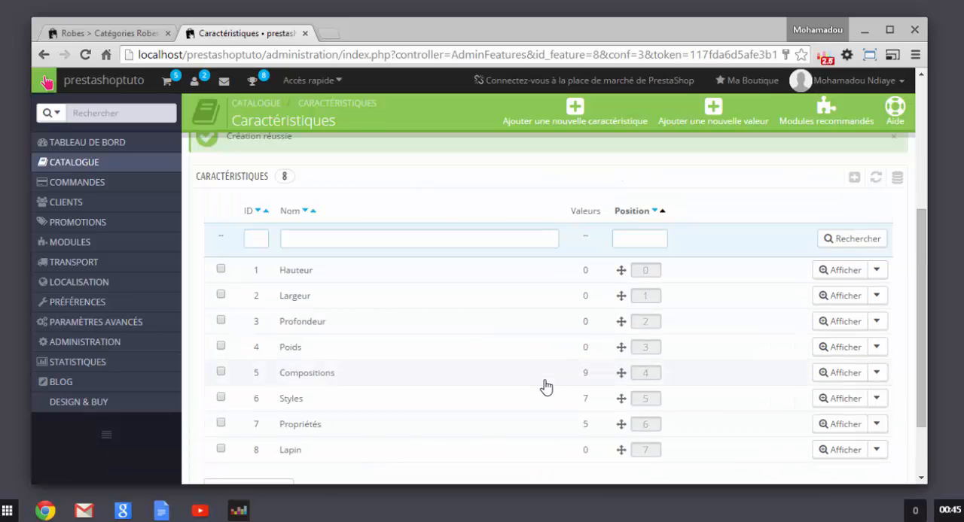
scroll(546, 387, "down", 1)
scroll(753, 245, "up", 2)
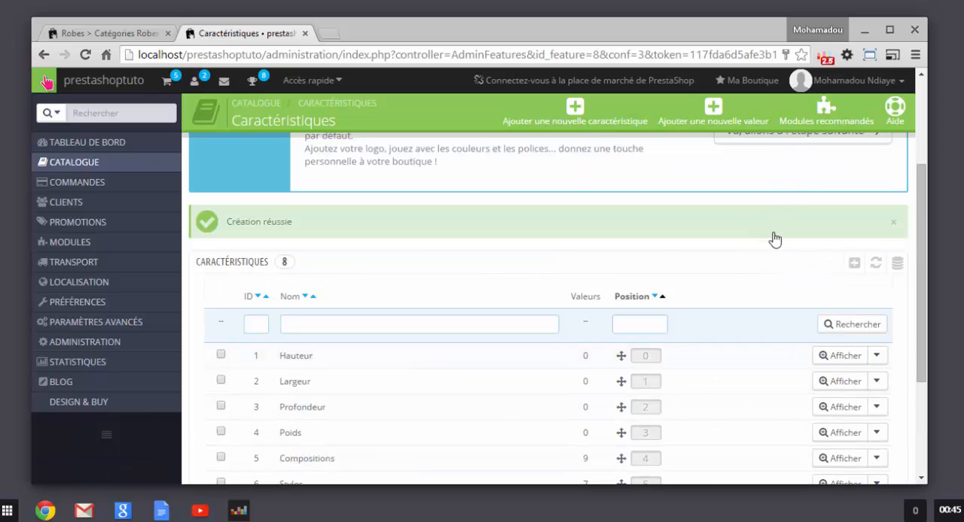
left_click(854, 263)
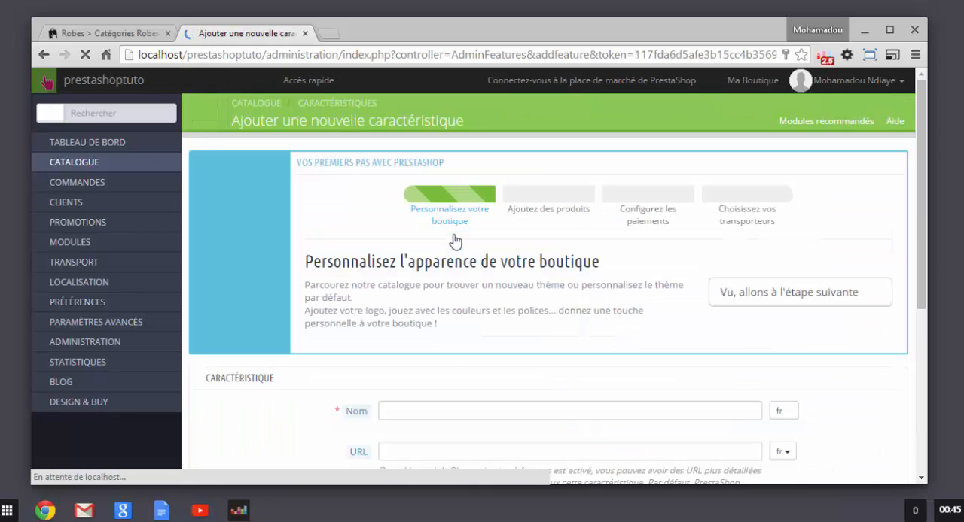
left_click(466, 411)
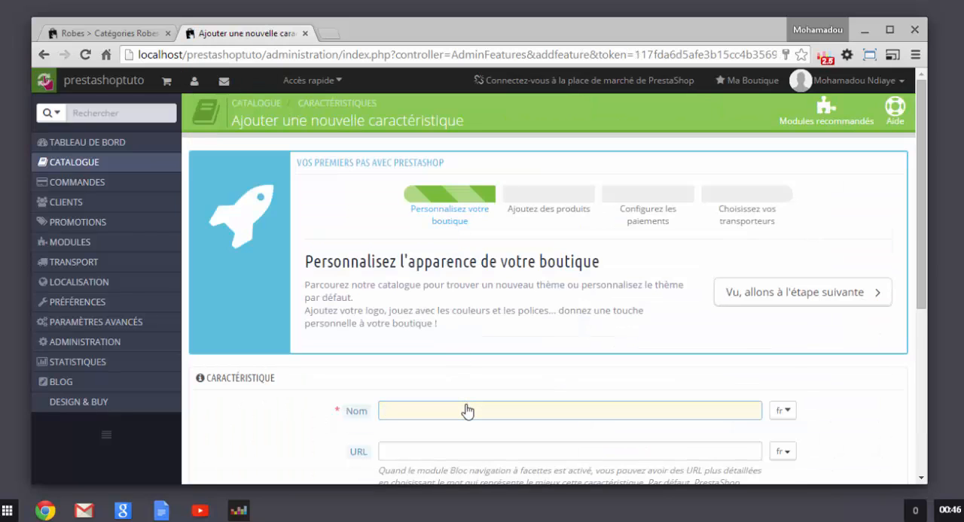
type("c")
type("Cou")
type("ule")
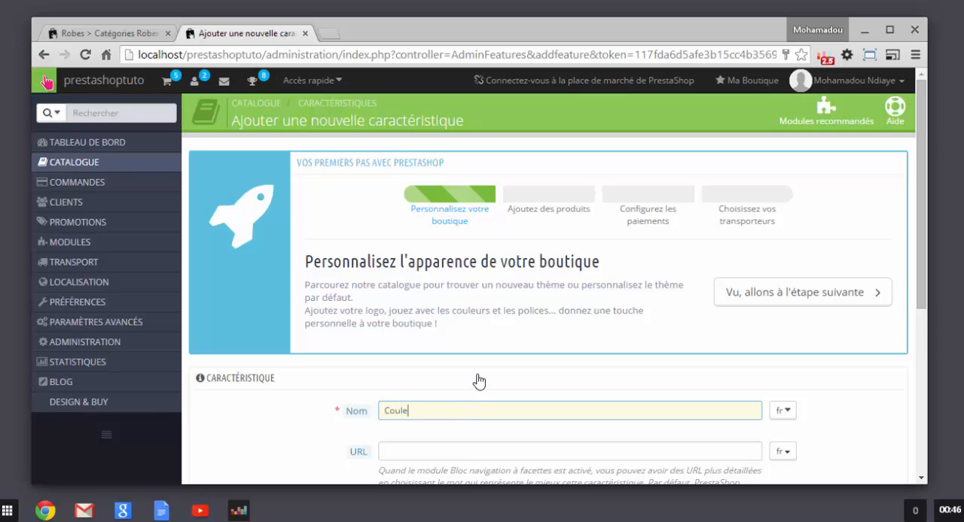
type("ur")
scroll(425, 399, "down", 3)
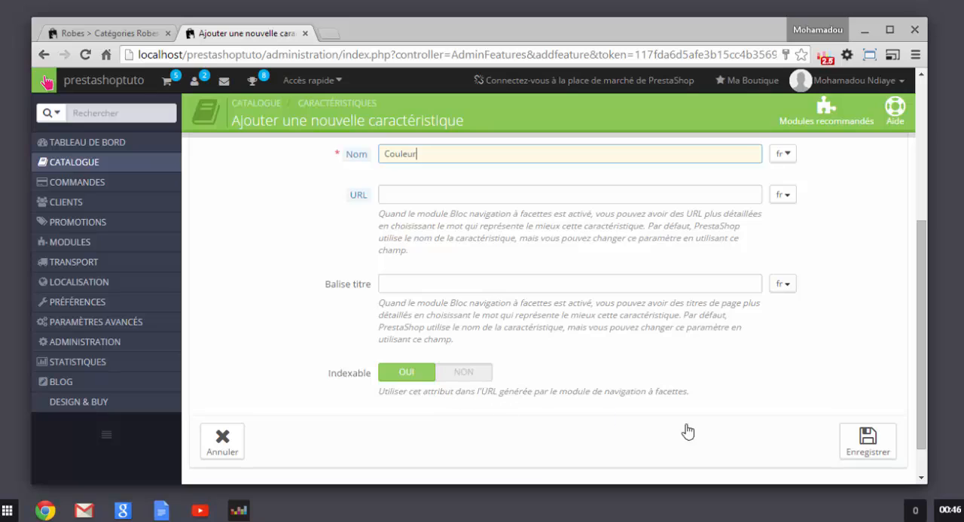
left_click(867, 443)
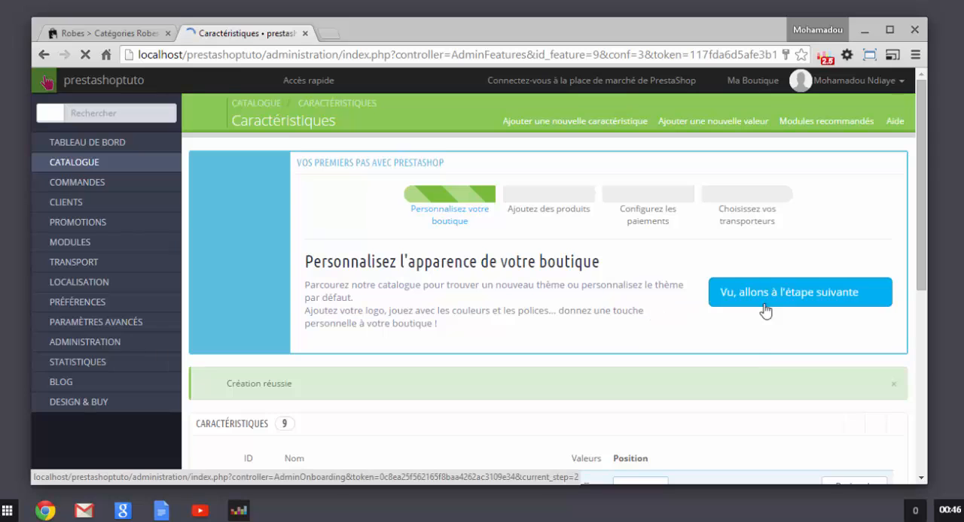
Step: Add another new characteristic named Age, save it, and look through the characteristics list
scroll(753, 369, "down", 2)
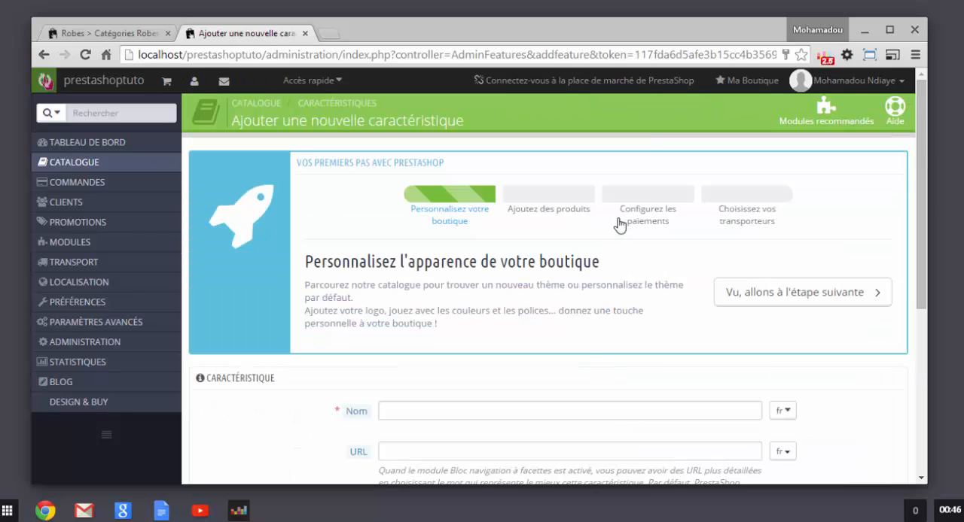
left_click(505, 418)
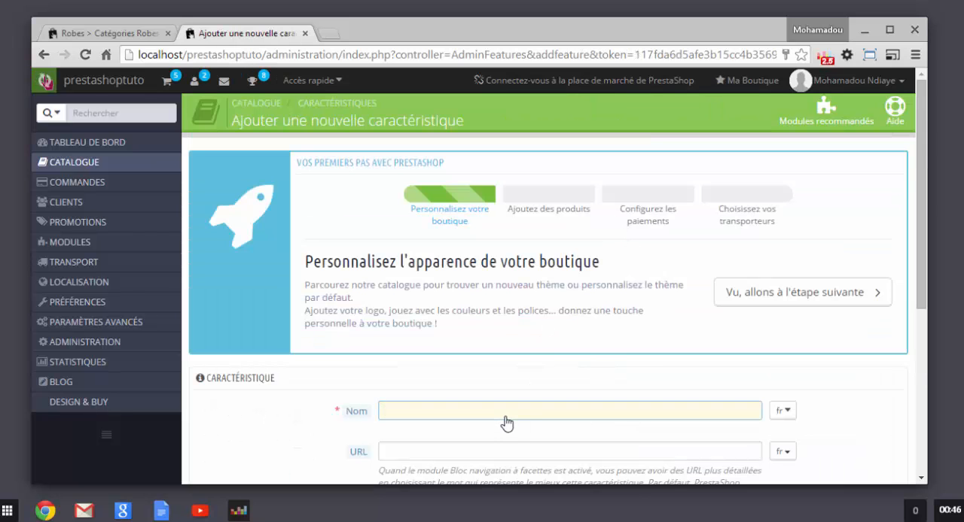
type("Age")
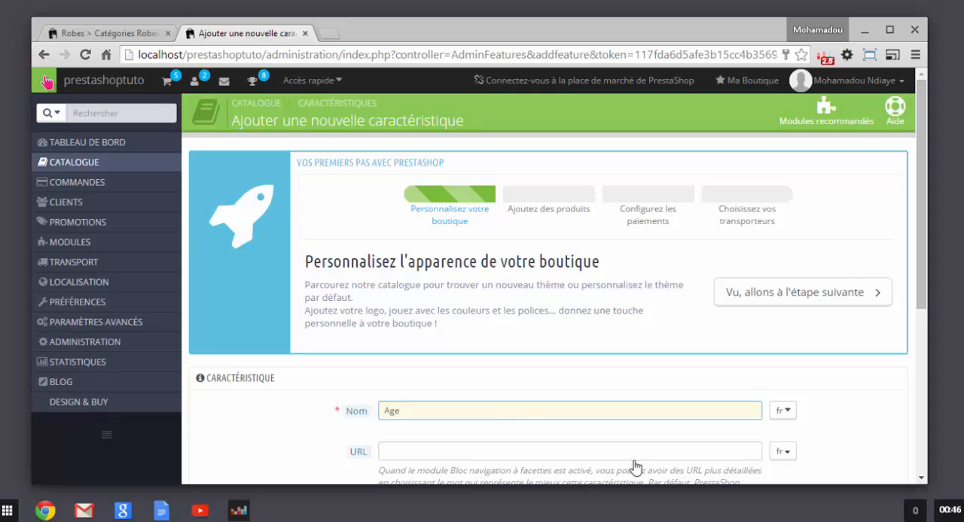
scroll(648, 436, "down", 5)
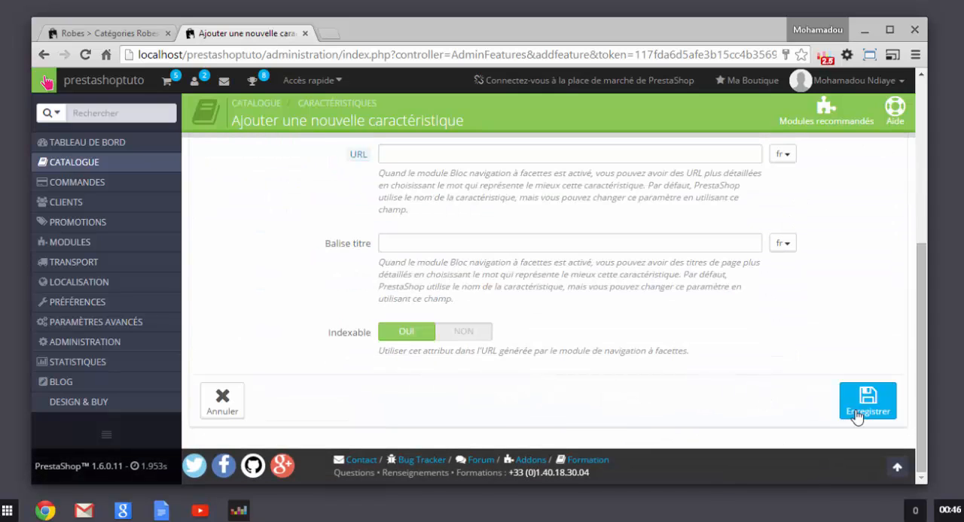
left_click(856, 416)
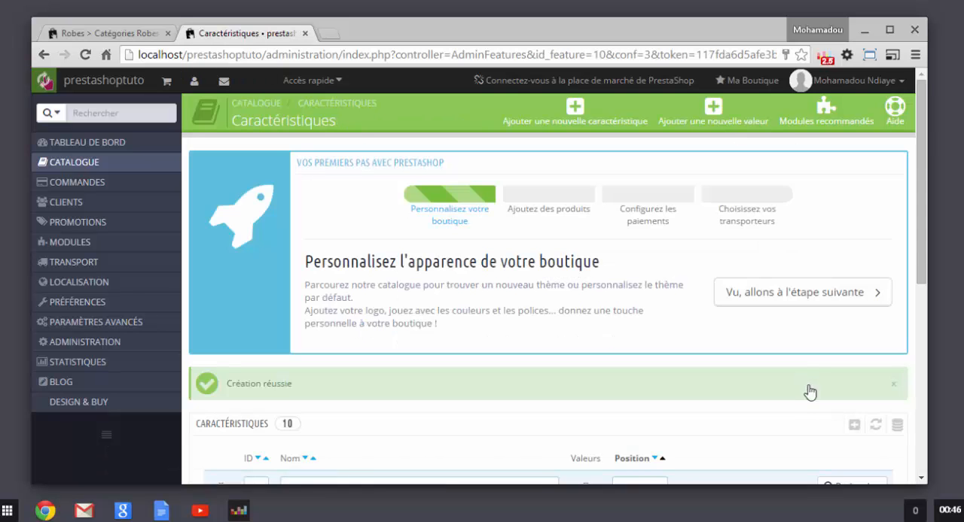
scroll(790, 465, "down", 2)
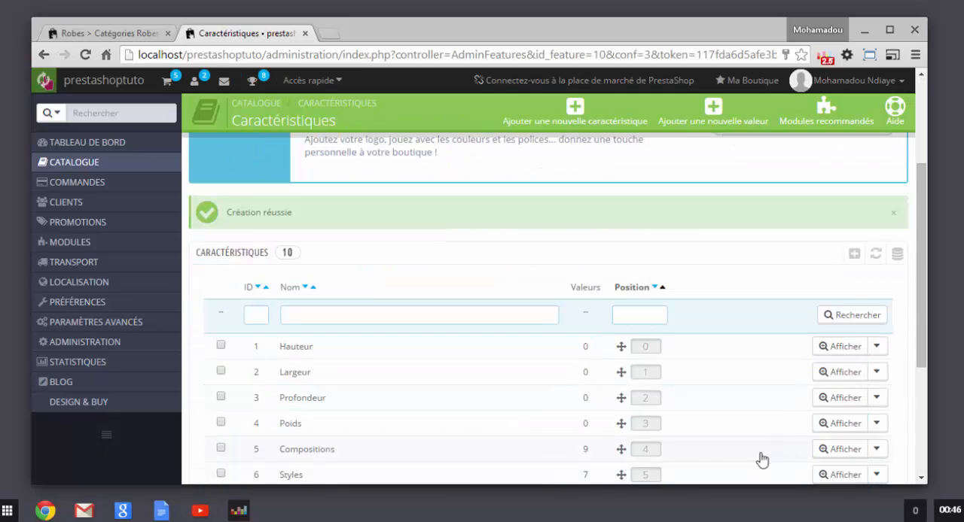
scroll(703, 450, "down", 2)
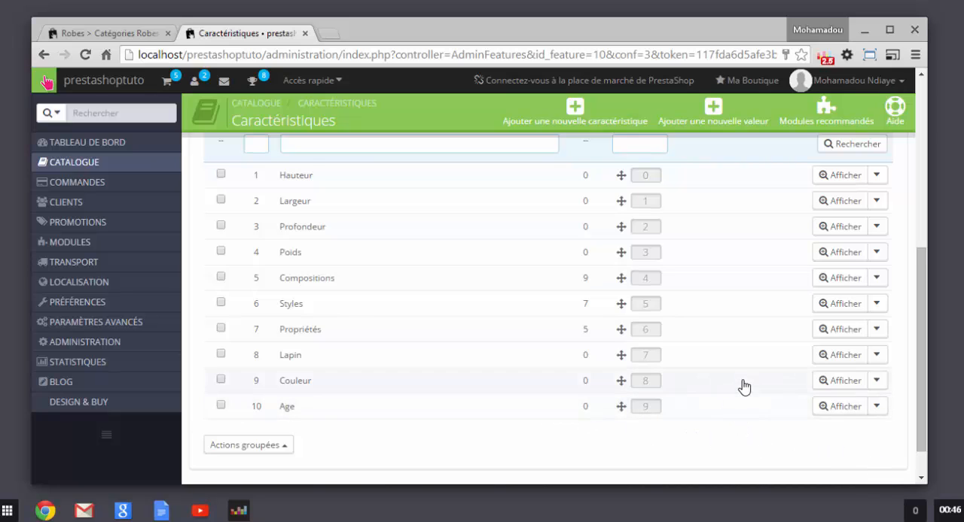
scroll(744, 387, "up", 4)
scroll(394, 286, "down", 4)
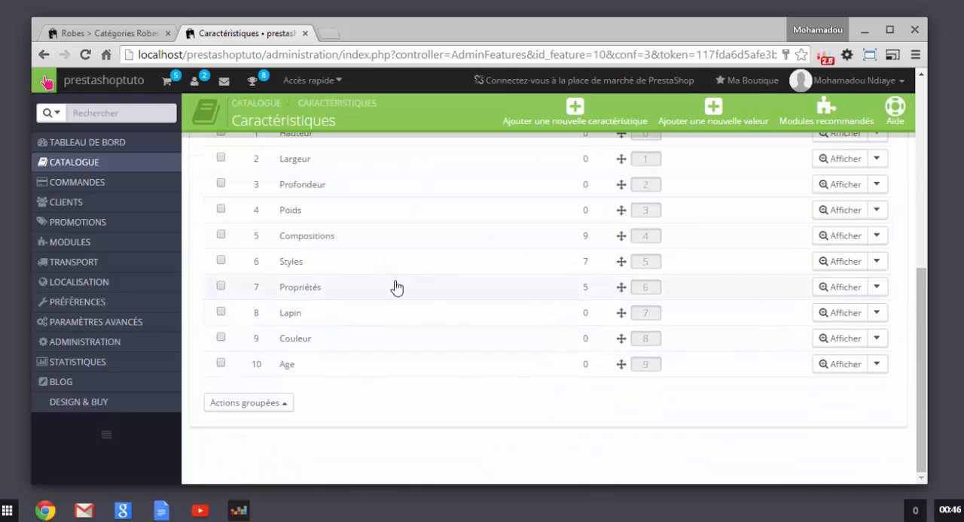
Step: Go to the catalogue's product list and open the Lapin product for editing
scroll(168, 183, "up", 3)
mouse_move(117, 170)
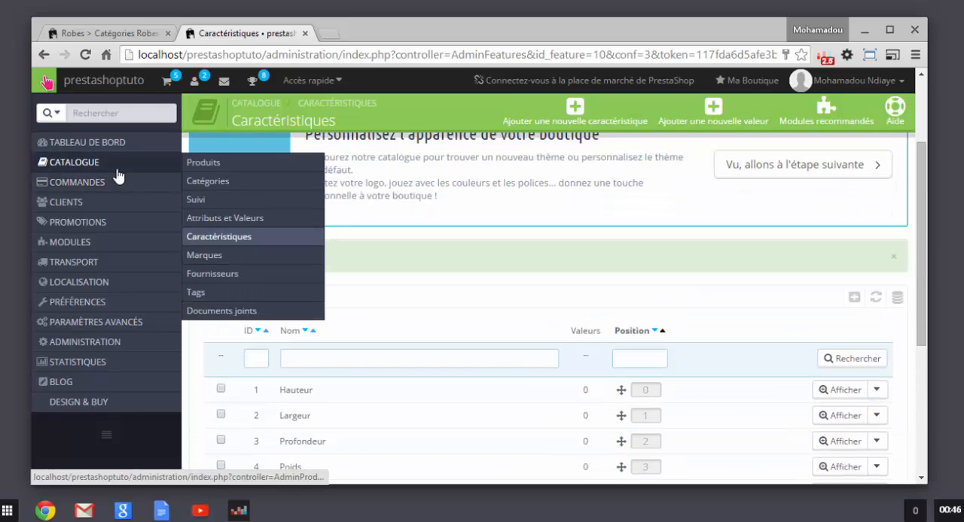
left_click(194, 165)
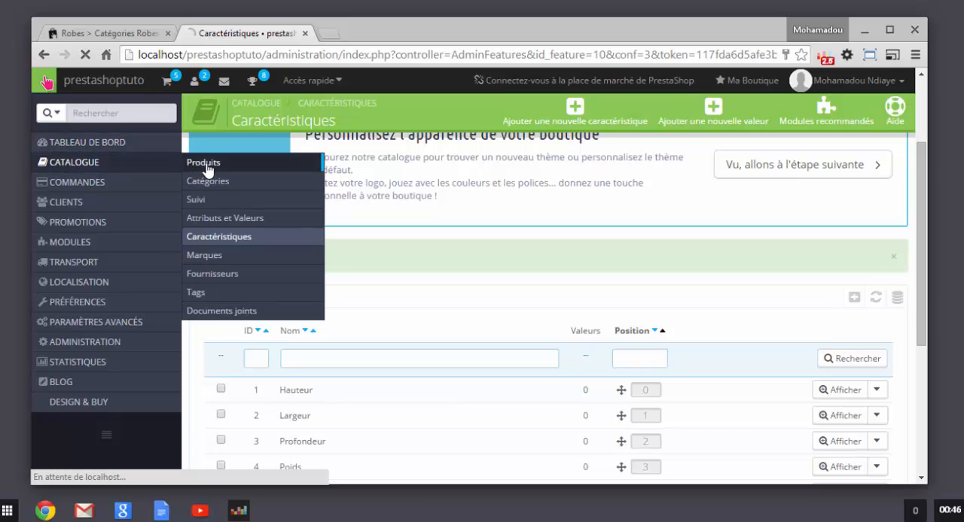
scroll(434, 241, "down", 4)
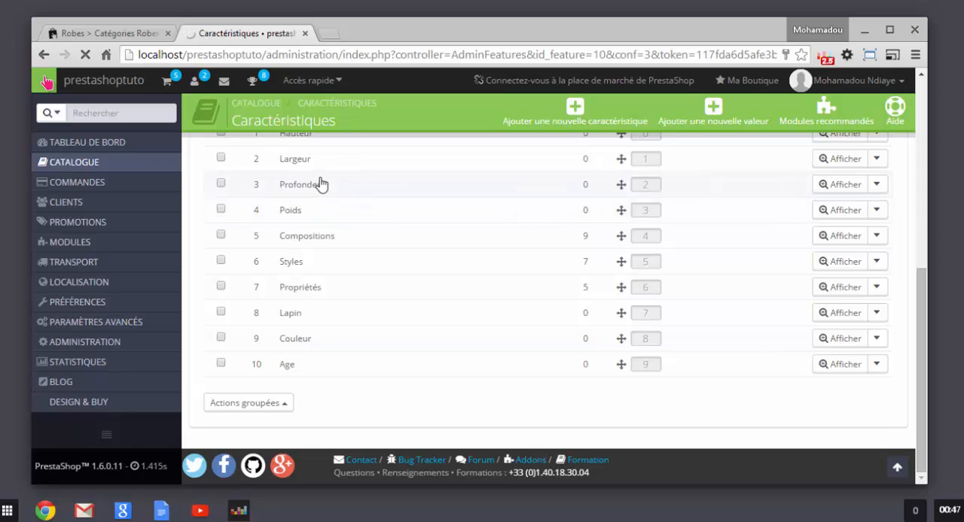
mouse_move(140, 168)
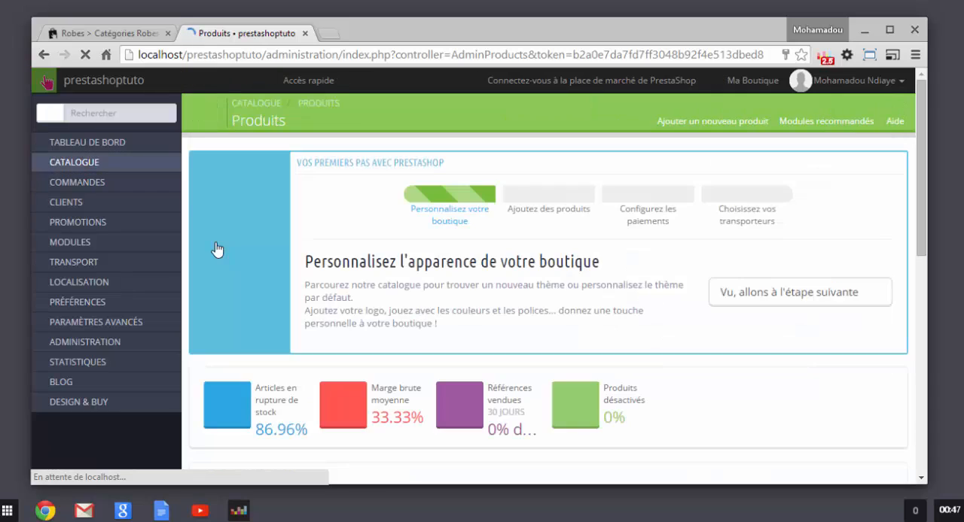
mouse_move(95, 162)
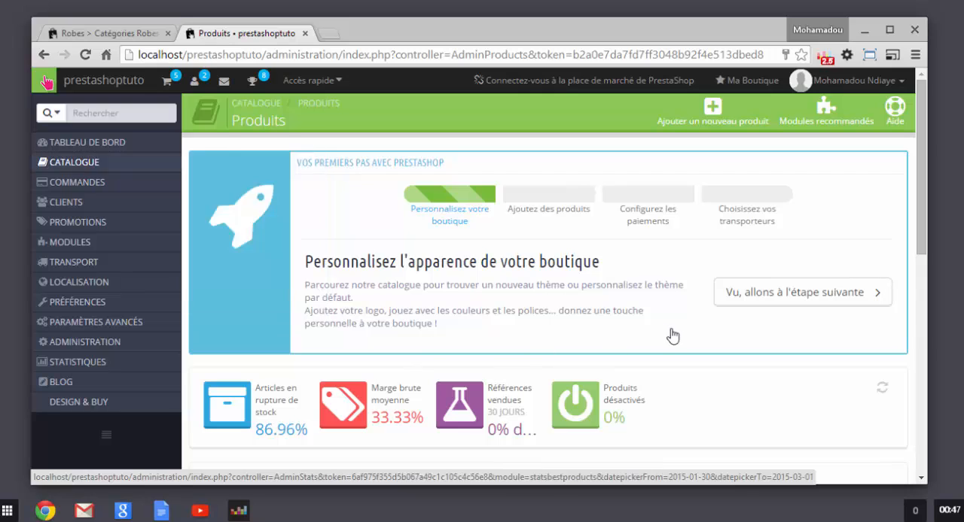
scroll(537, 323, "down", 10)
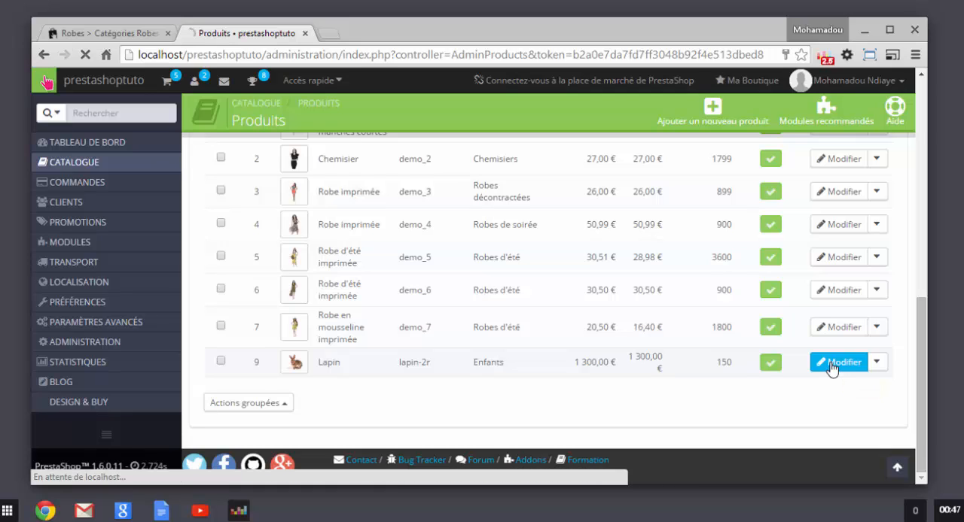
left_click(819, 363)
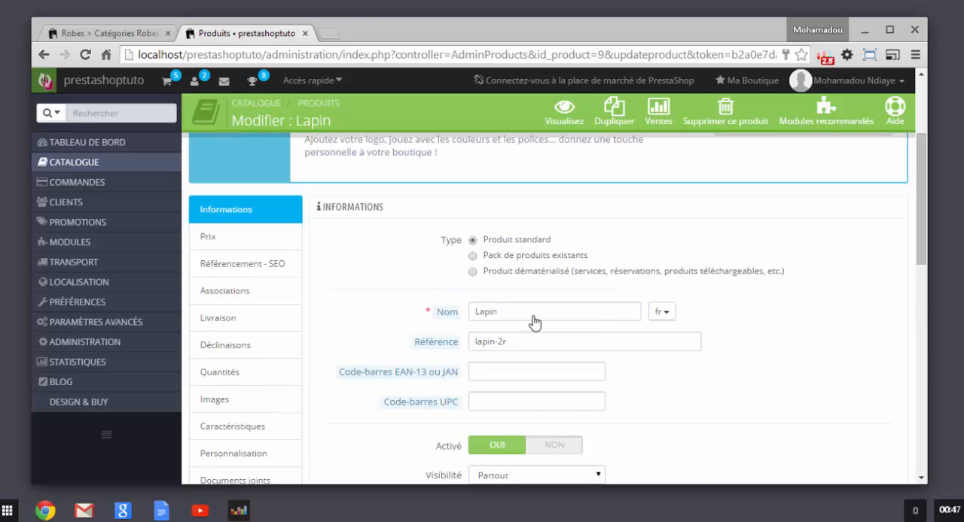
Step: Open the Lapin product's Caractéristiques section and set the custom value of Poids to 10
scroll(451, 321, "down", 5)
scroll(302, 301, "up", 3)
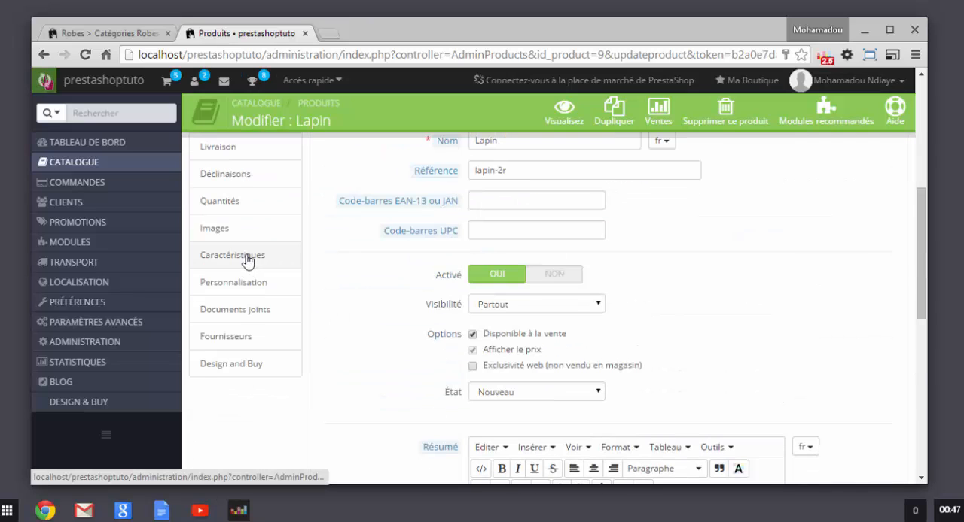
left_click(247, 258)
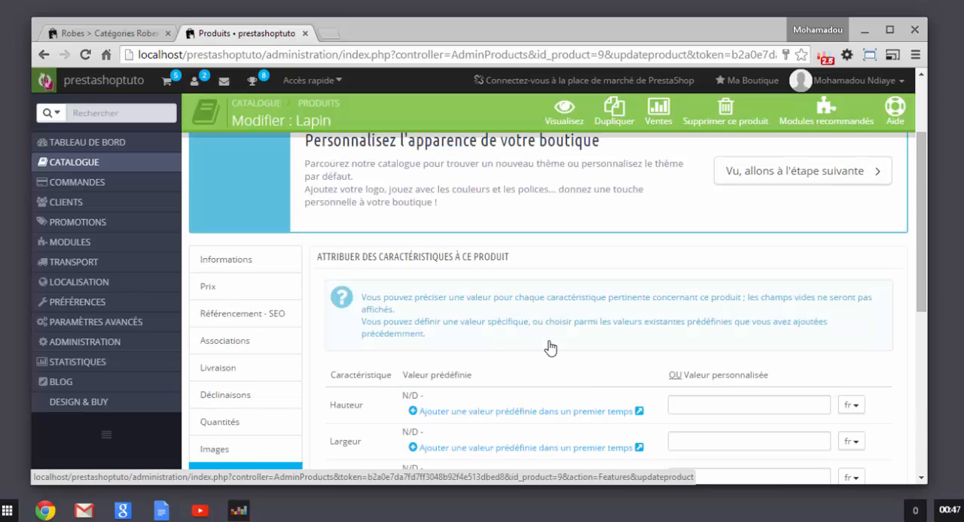
scroll(669, 329, "down", 3)
scroll(679, 294, "up", 1)
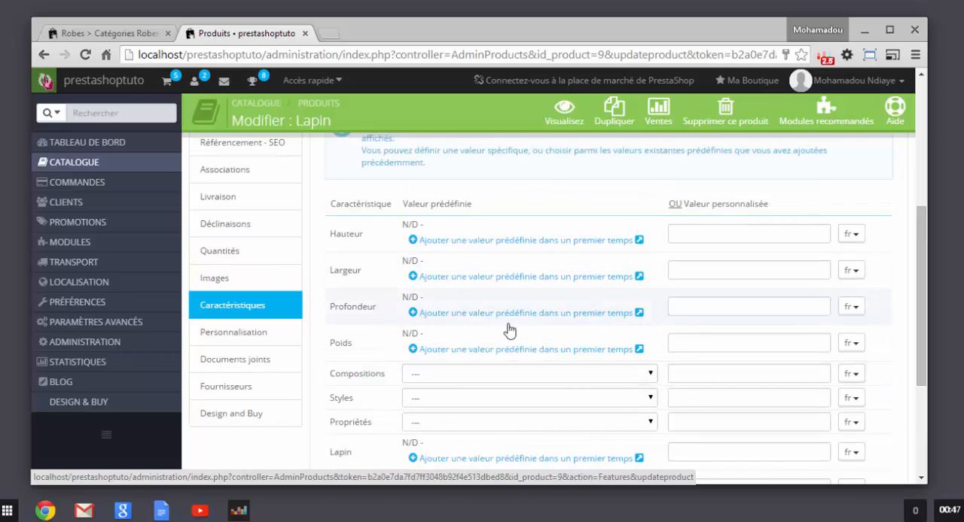
left_click(699, 349)
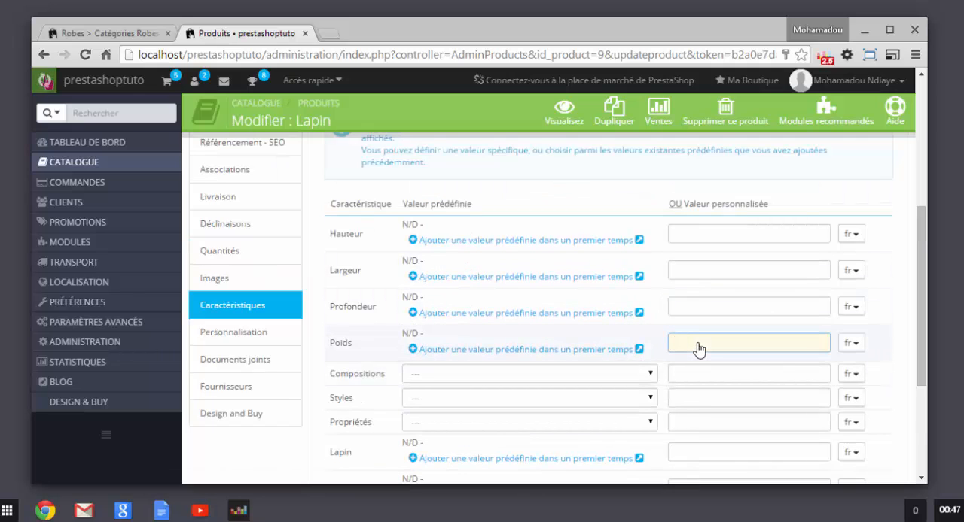
type("10")
Step: Set the custom values of Couleur to marron and Age to 3 mois, and save the product while staying on its page
scroll(640, 419, "down", 1)
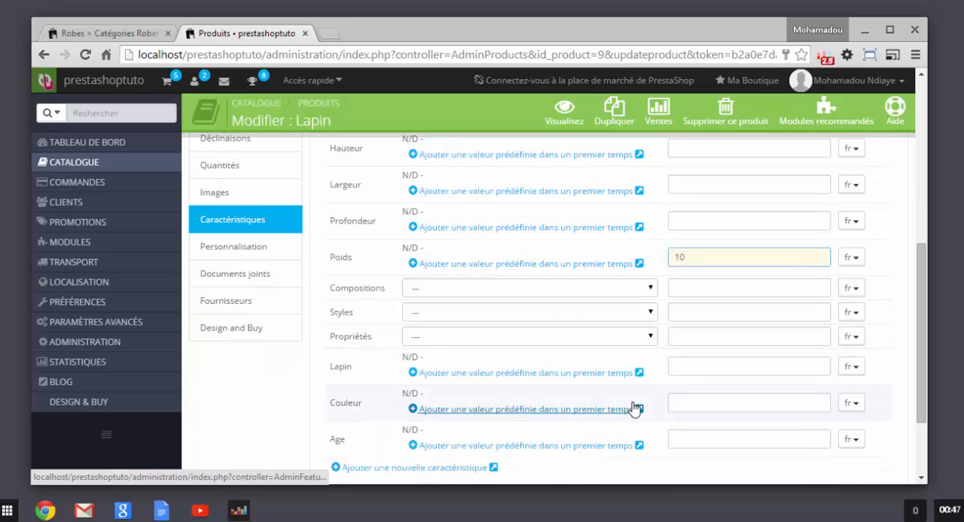
left_click(728, 377)
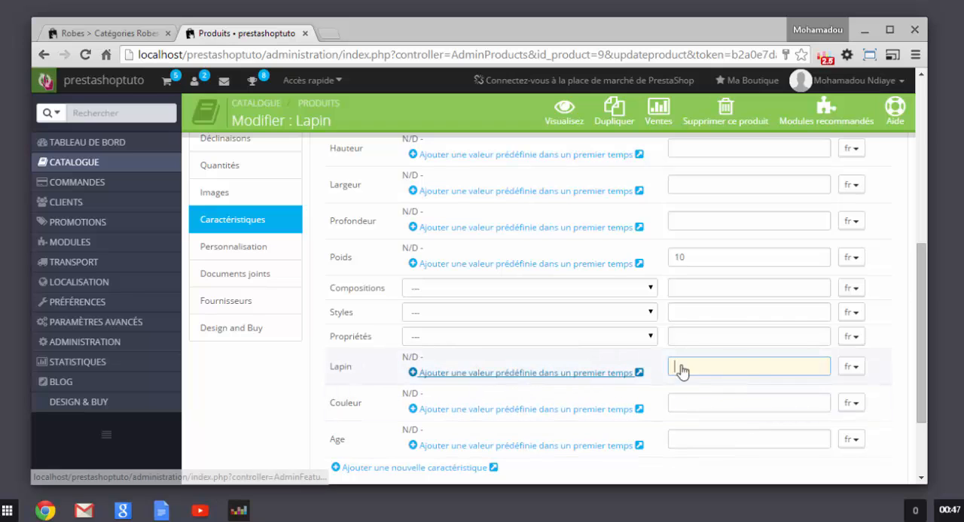
scroll(721, 415, "down", 2)
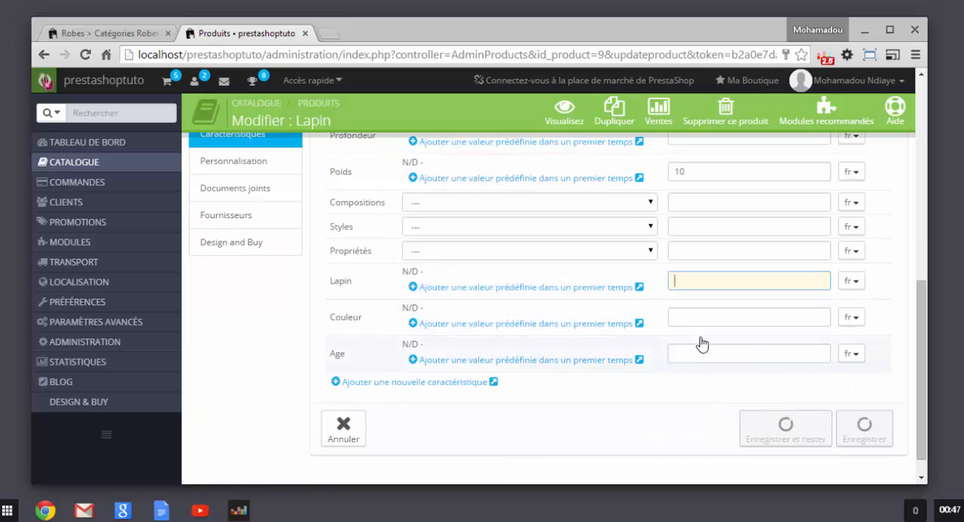
left_click(710, 326)
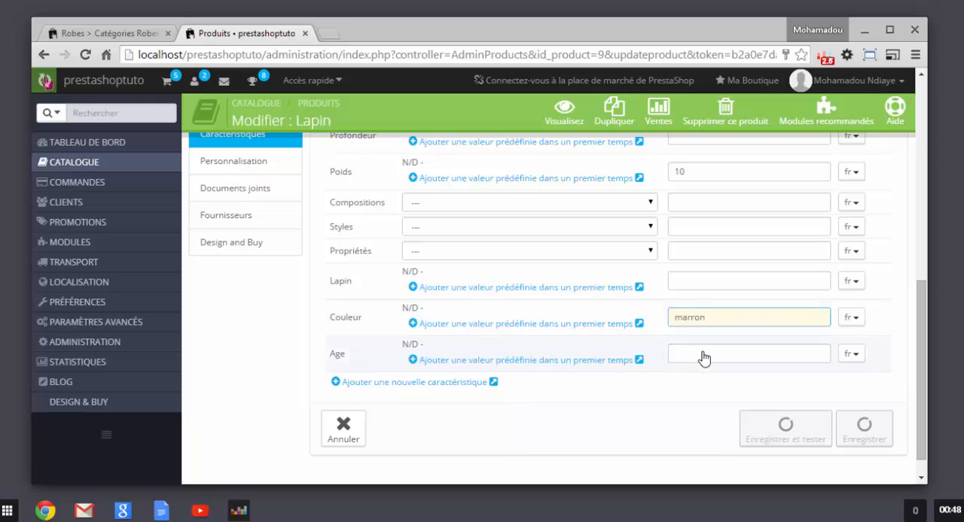
left_click(703, 355)
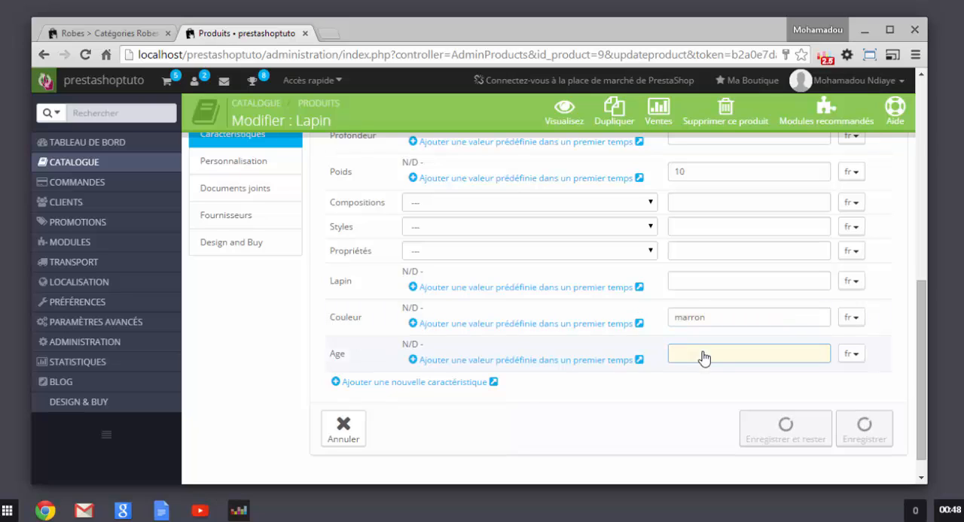
type("3 mois")
left_click(667, 424)
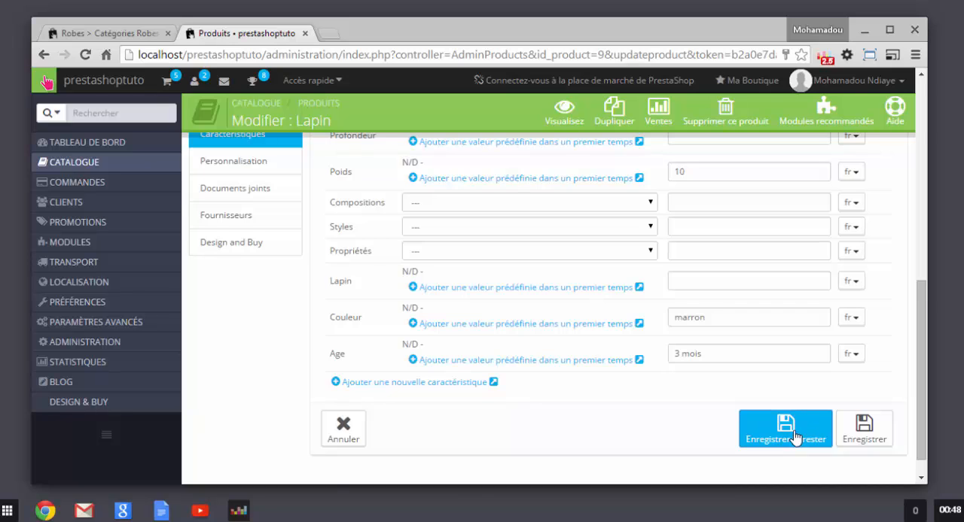
left_click(819, 432)
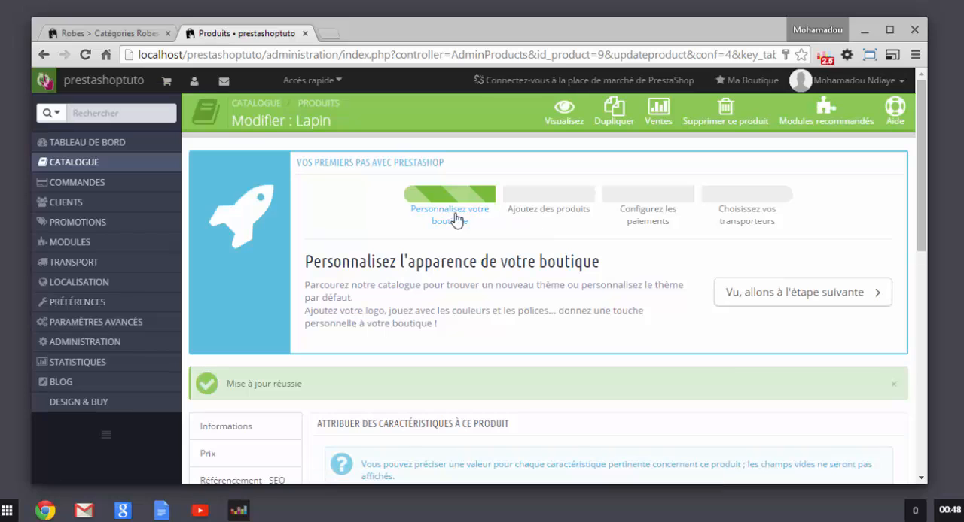
Step: Switch to the shop's storefront, leave the filtered Robes category and load the home page
left_click(117, 33)
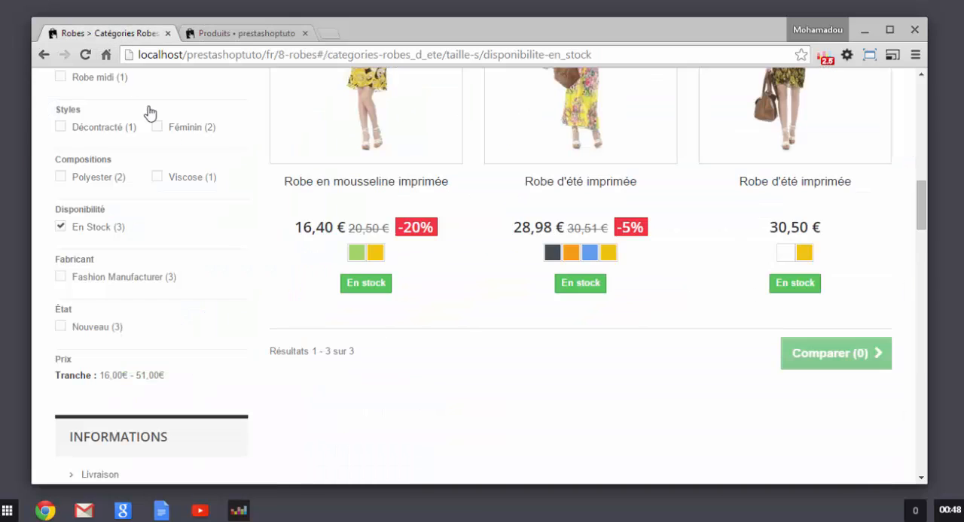
left_click(303, 60)
scroll(462, 198, "up", 8)
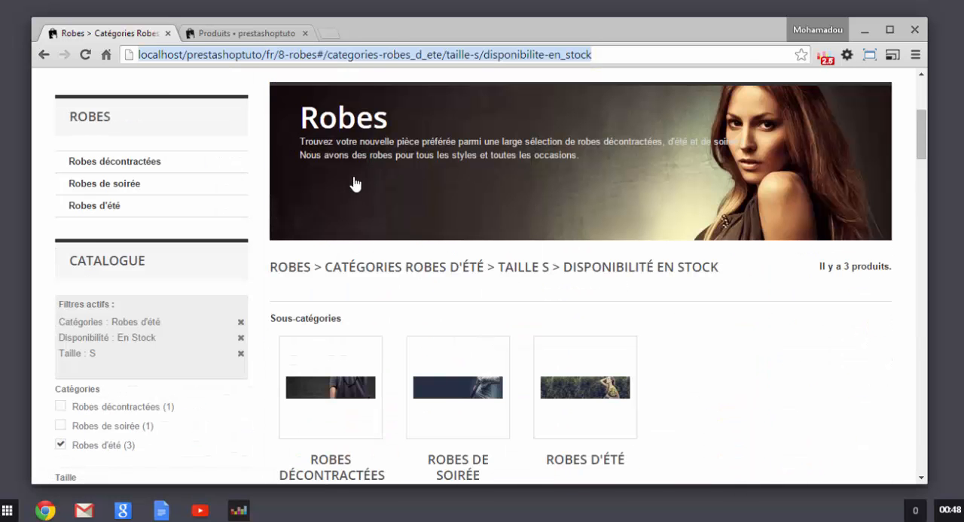
scroll(324, 165, "up", 4)
mouse_move(139, 260)
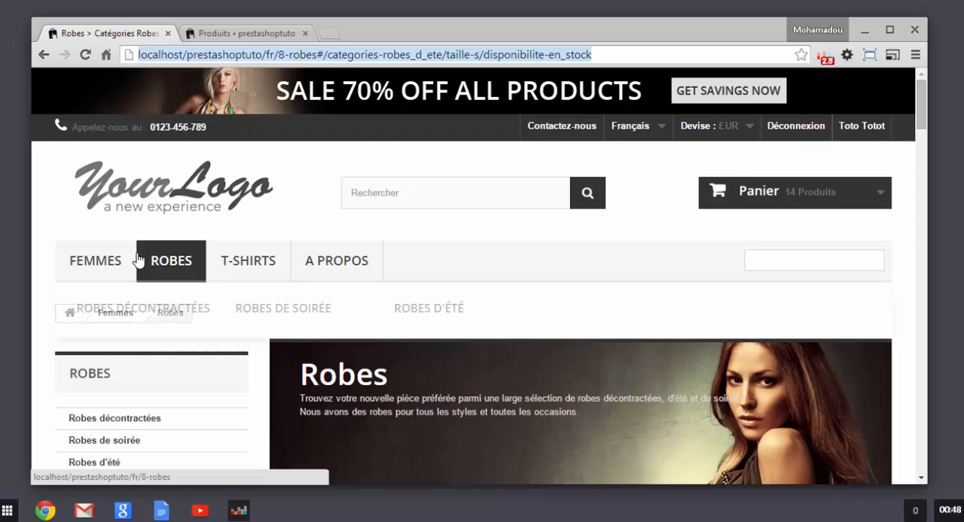
scroll(310, 338, "down", 5)
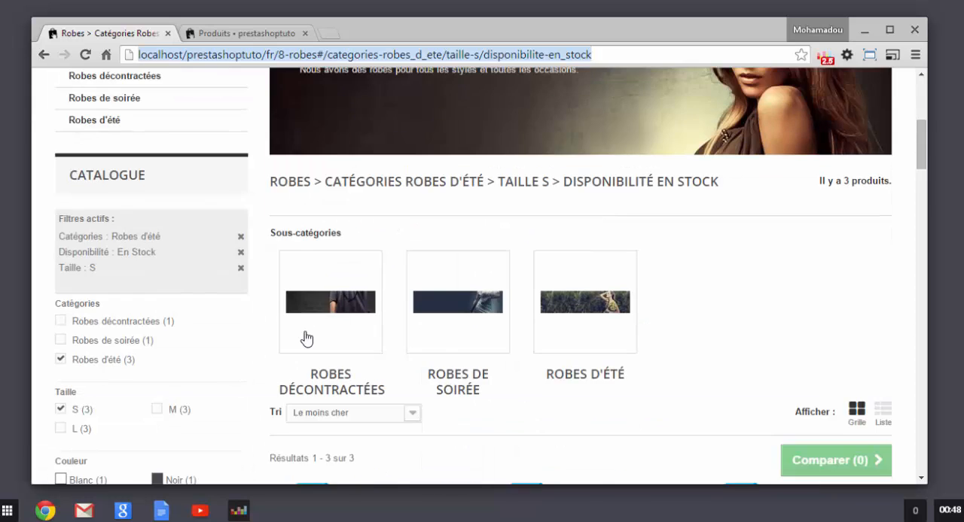
scroll(307, 339, "up", 5)
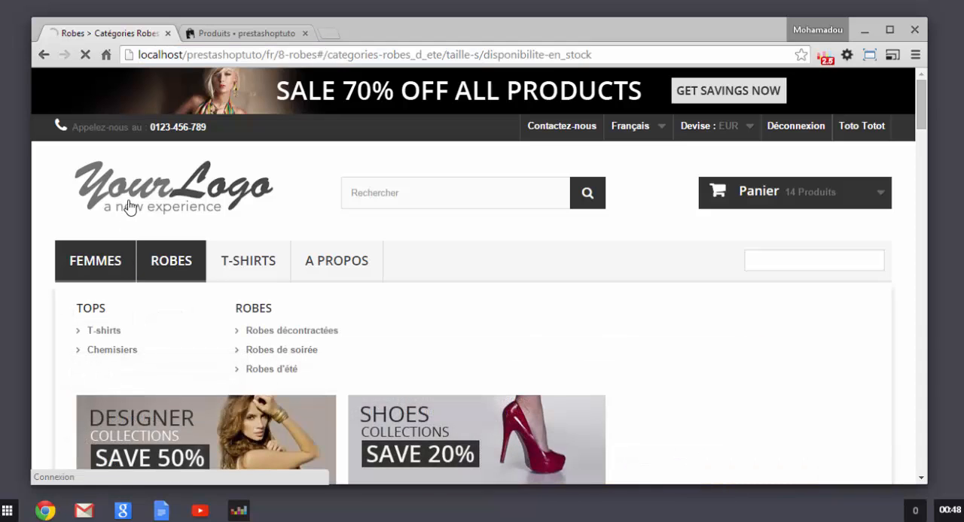
left_click(167, 259)
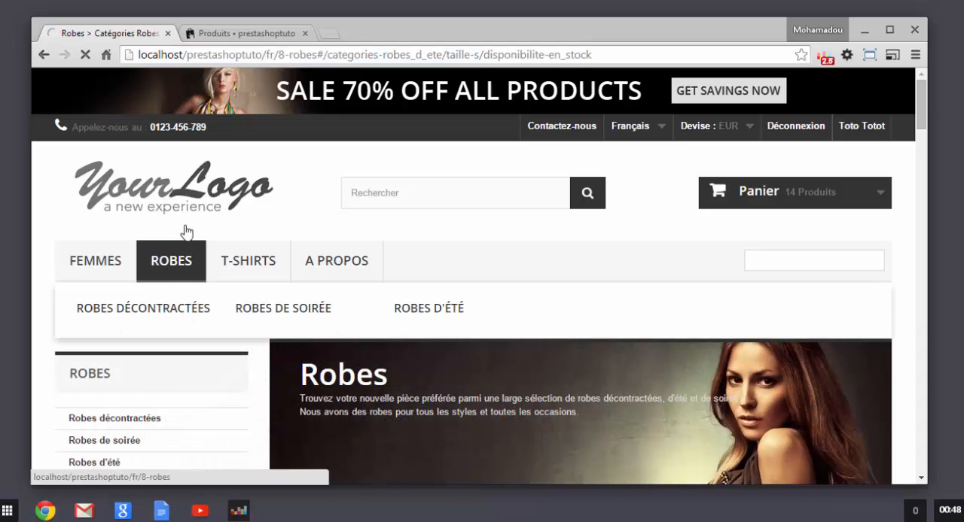
scroll(392, 258, "down", 3)
scroll(372, 266, "down", 12)
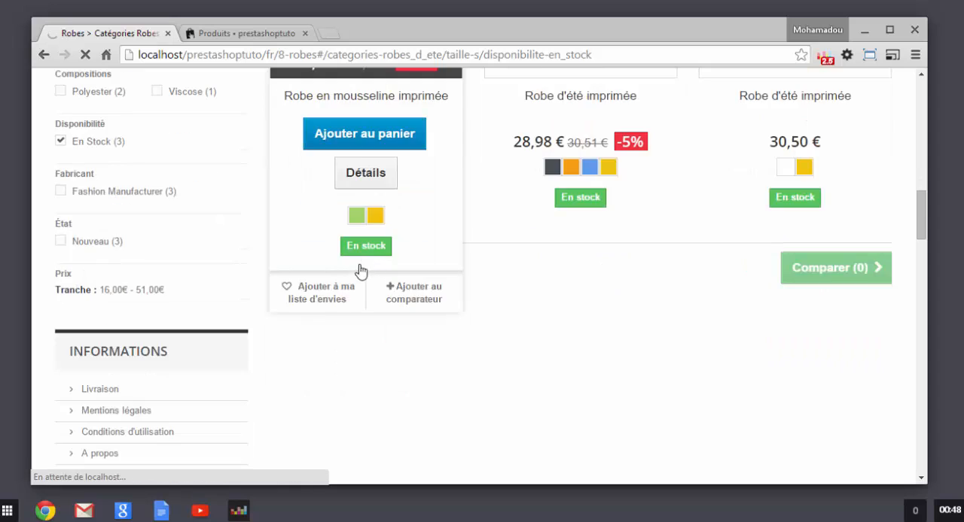
scroll(350, 265, "up", 3)
scroll(333, 269, "up", 10)
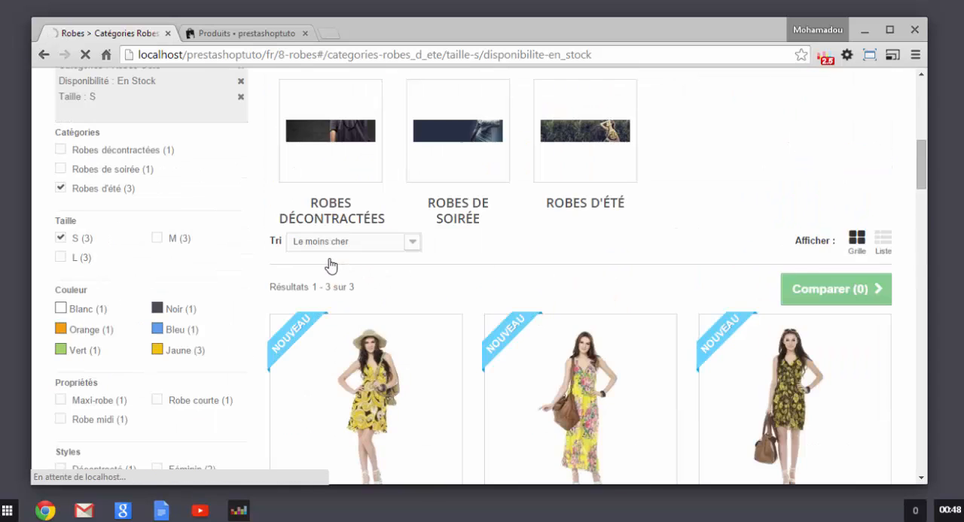
scroll(351, 248, "up", 3)
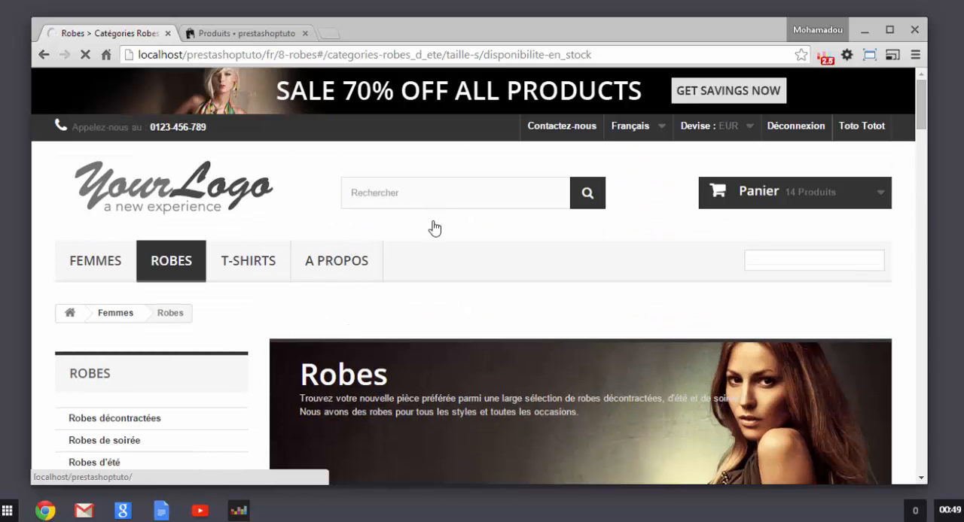
scroll(280, 275, "down", 2)
scroll(290, 271, "up", 3)
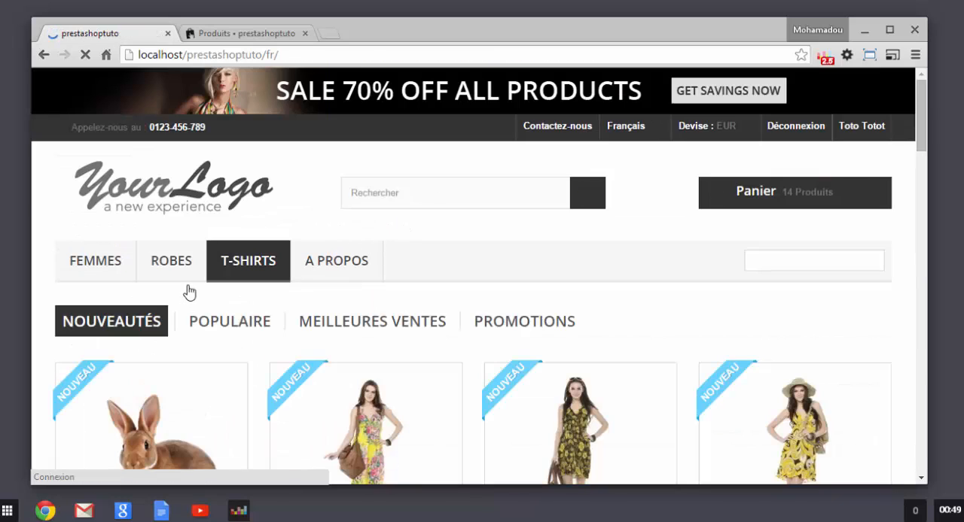
Step: Check Lapin's displayed price among the home page's Nouveautés and open its product page
mouse_move(204, 276)
scroll(204, 275, "down", 1)
scroll(204, 280, "down", 1)
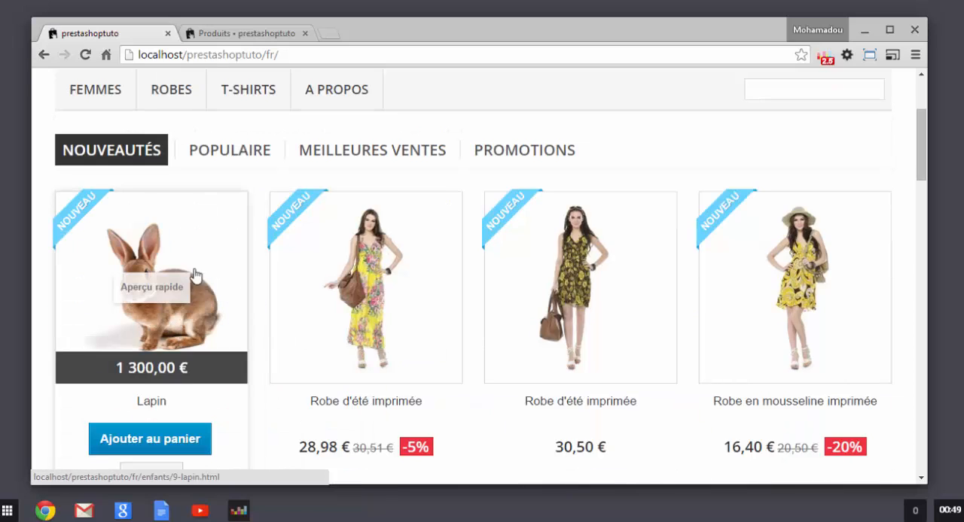
scroll(93, 315, "down", 1)
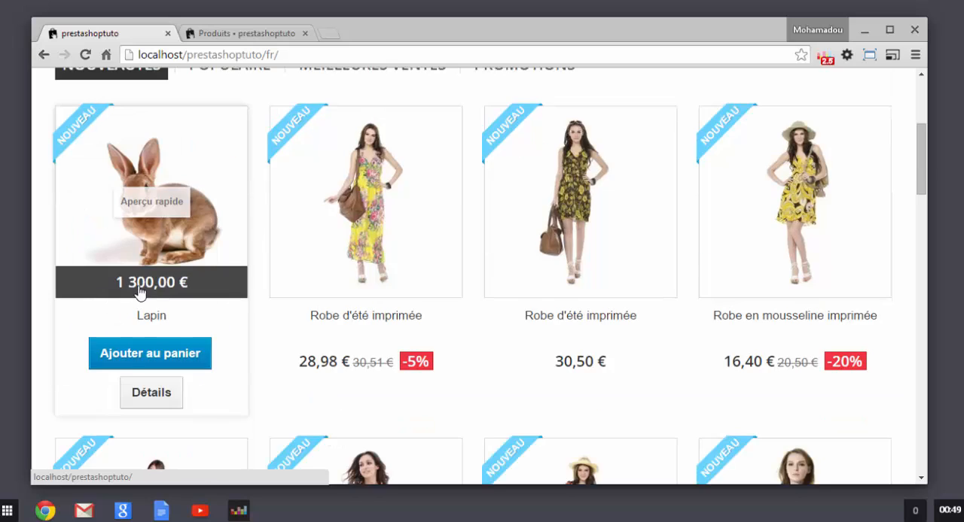
left_click_drag(119, 284, 188, 297)
scroll(80, 354, "down", 1)
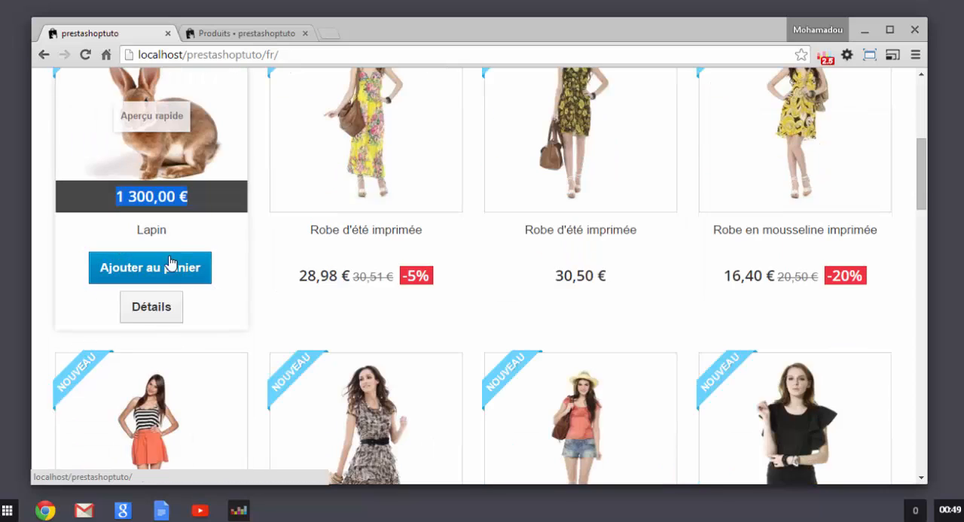
scroll(171, 266, "up", 2)
scroll(159, 317, "down", 2)
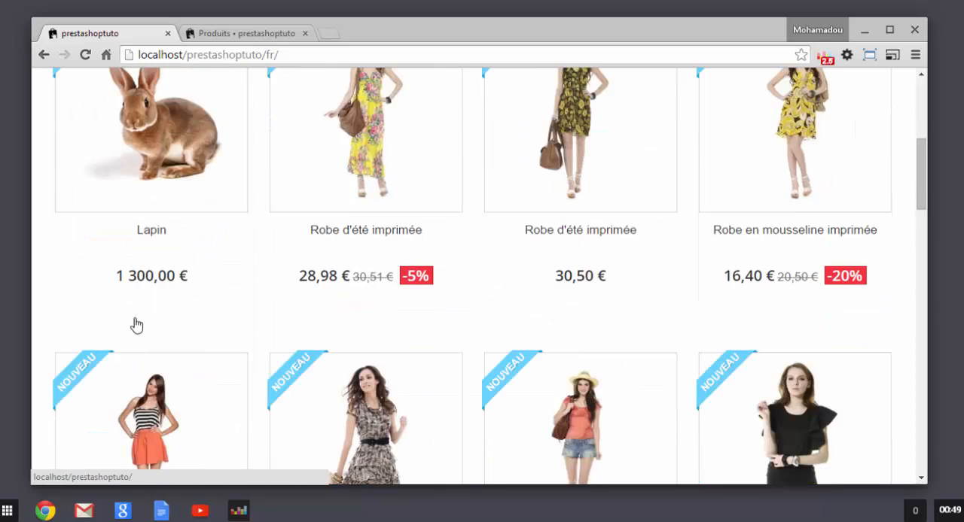
left_click(152, 316)
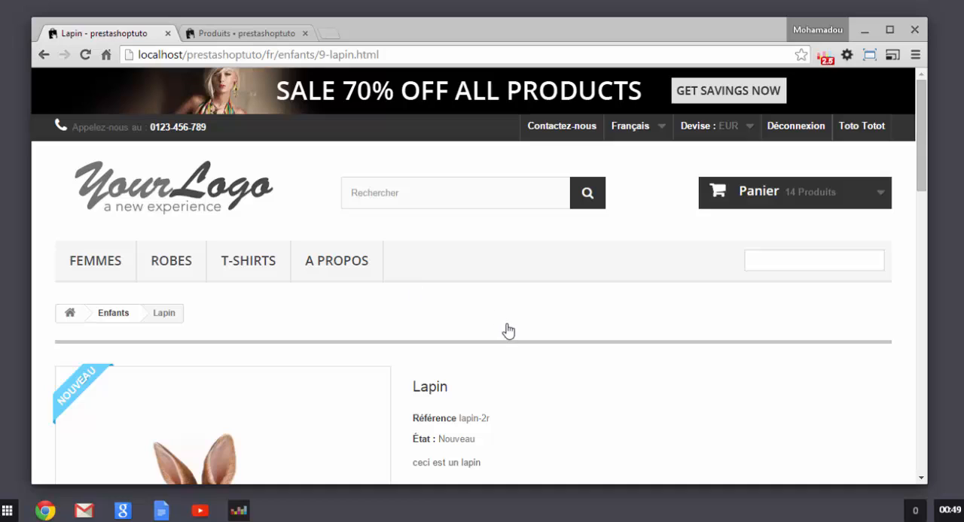
Step: Review Lapin's reference, state and short description on the product page
scroll(512, 338, "down", 2)
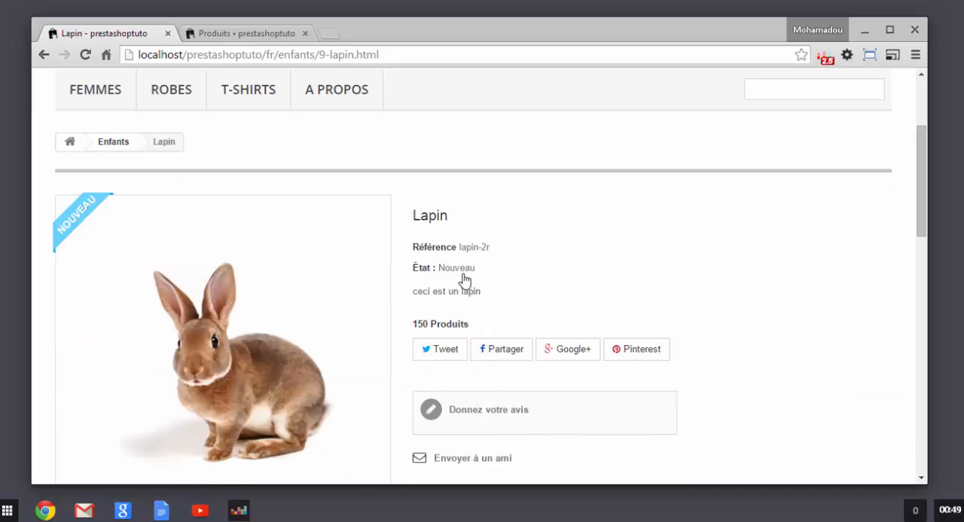
left_click_drag(440, 270, 495, 271)
left_click_drag(414, 294, 507, 307)
left_click_drag(458, 247, 513, 257)
left_click(559, 277)
scroll(527, 320, "down", 1)
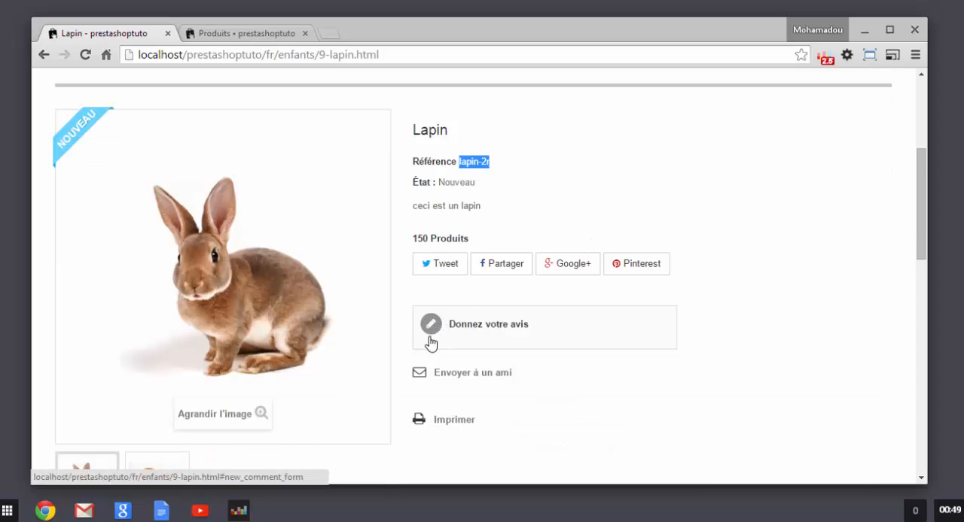
Step: Preview Lapin's two images, enlarge the one of the lop-eared rabbit and close the enlarged view
scroll(430, 350, "down", 1)
scroll(430, 338, "down", 1)
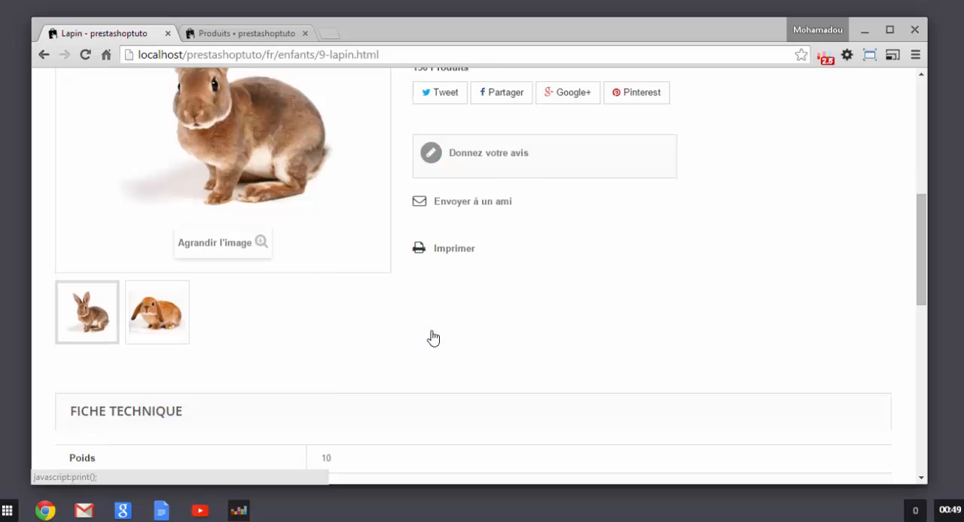
scroll(429, 339, "up", 1)
scroll(354, 382, "down", 1)
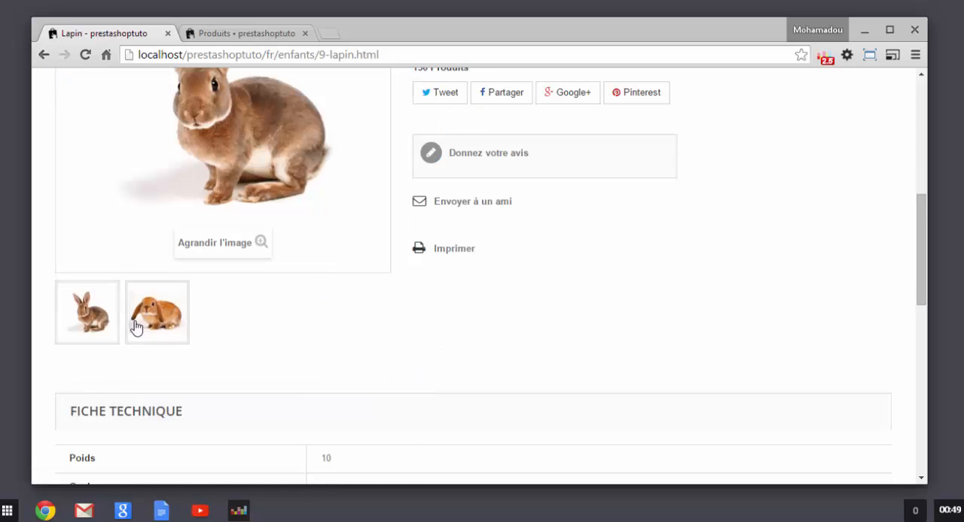
mouse_move(157, 326)
scroll(348, 326, "up", 1)
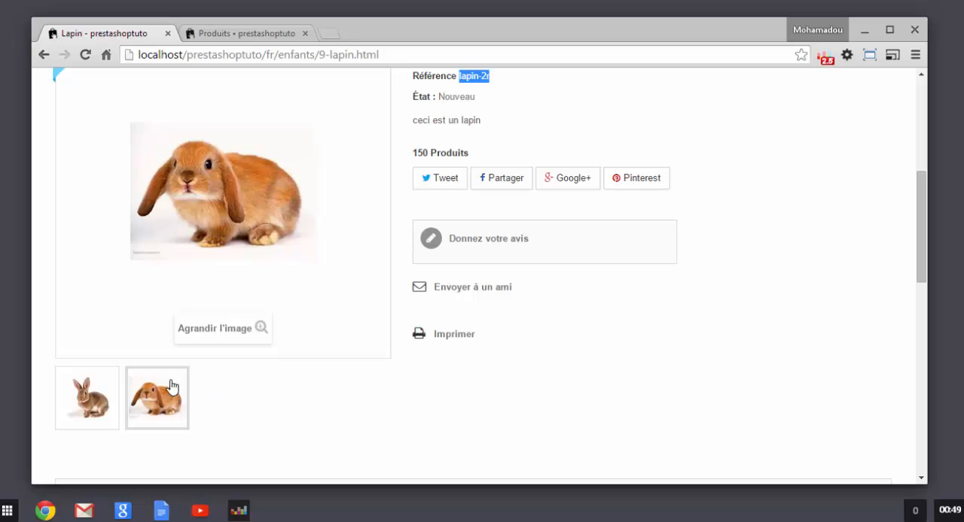
mouse_move(102, 395)
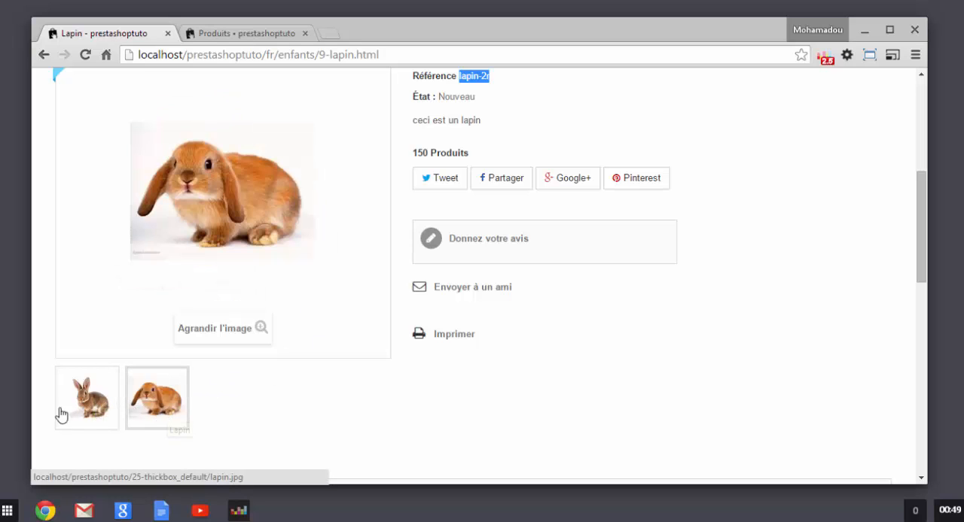
left_click(164, 420)
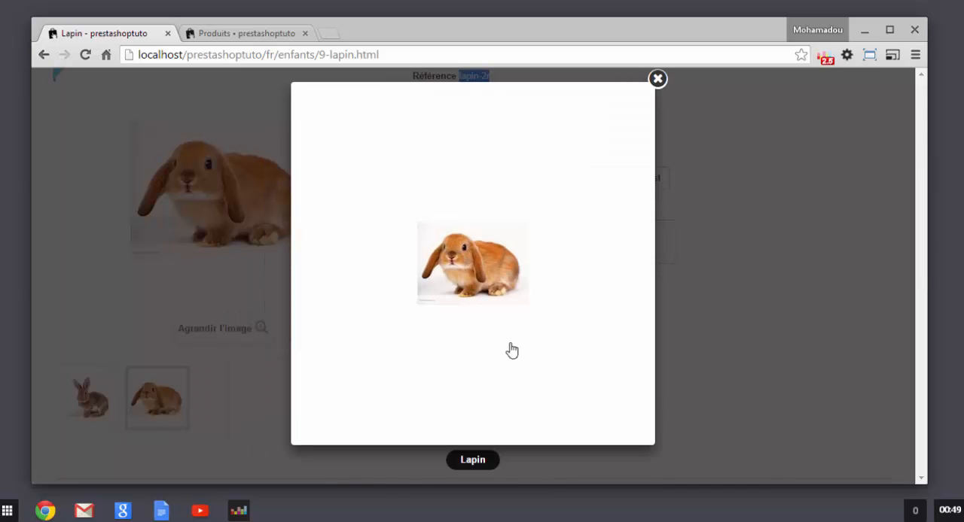
left_click(658, 80)
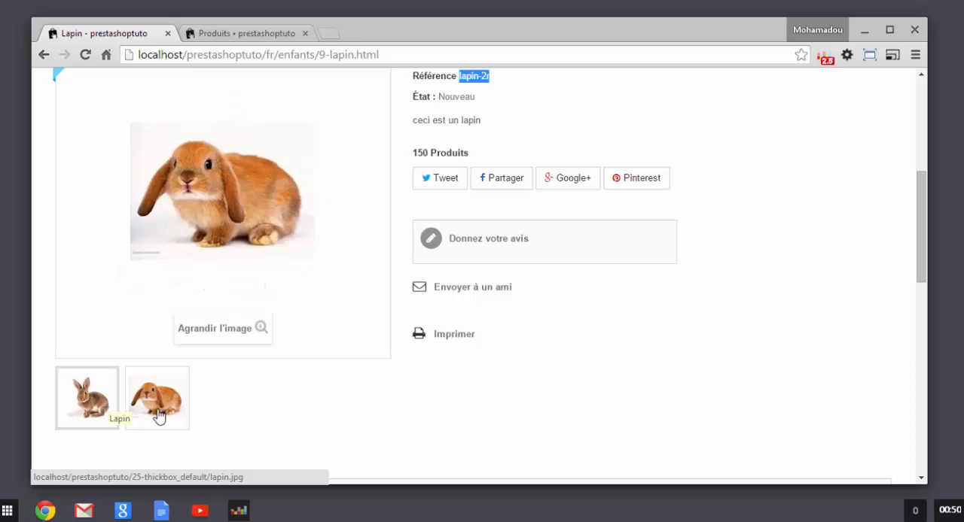
left_click(351, 399)
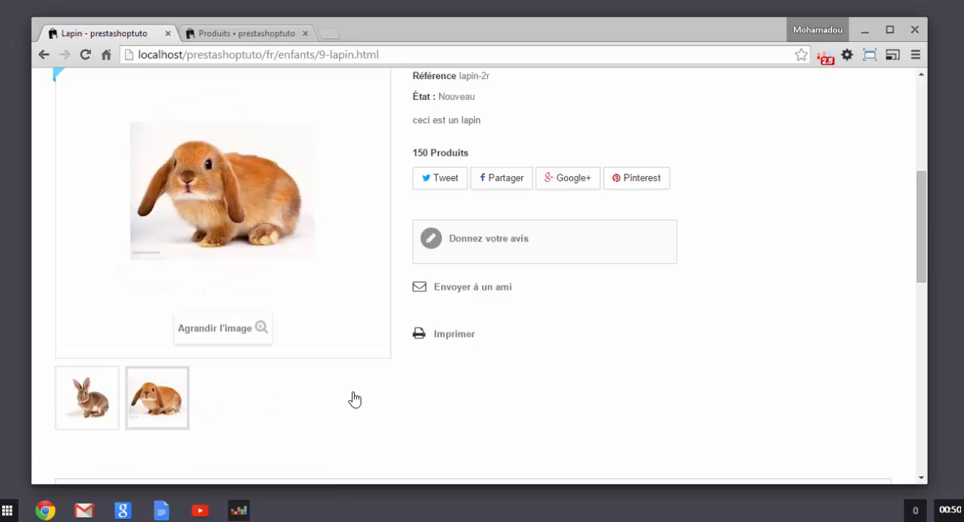
Step: Examine the Fiche technique section for Lapin's Poids, Couleur and Age values
scroll(376, 354, "up", 1)
scroll(551, 348, "down", 5)
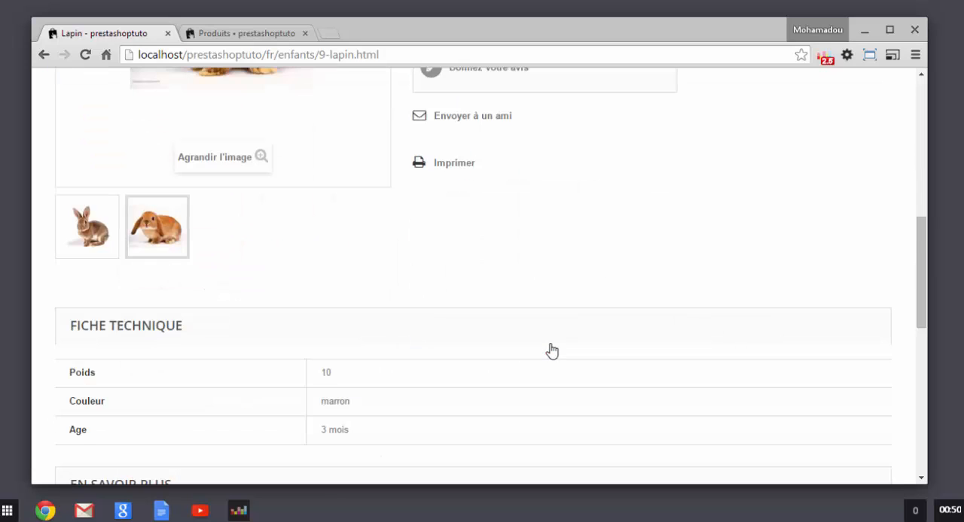
scroll(552, 350, "up", 2)
scroll(552, 351, "down", 2)
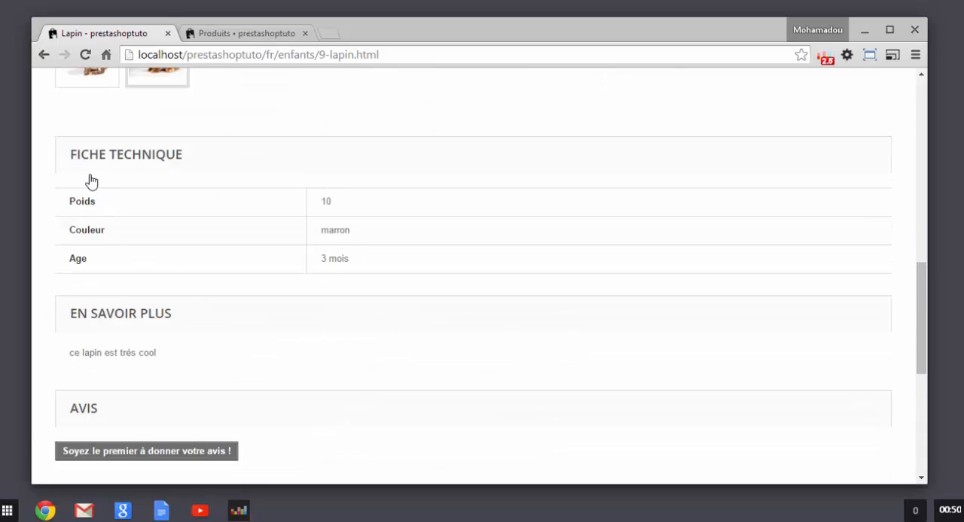
left_click_drag(233, 161, 66, 164)
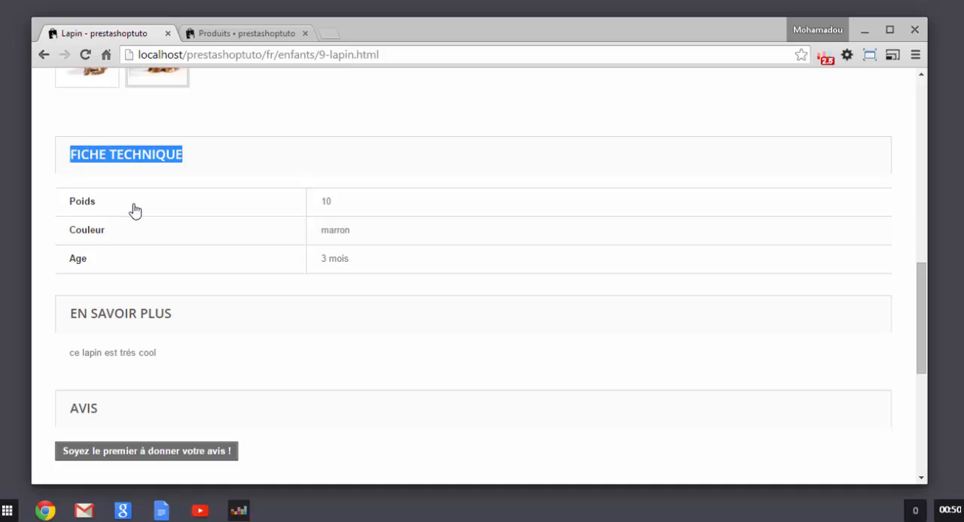
left_click(121, 206)
left_click_drag(375, 203, 312, 207)
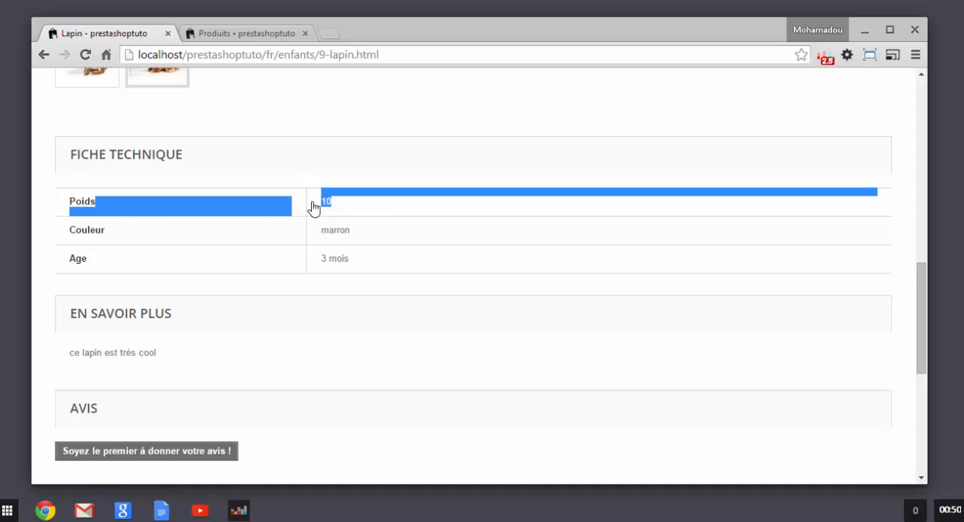
left_click(341, 211)
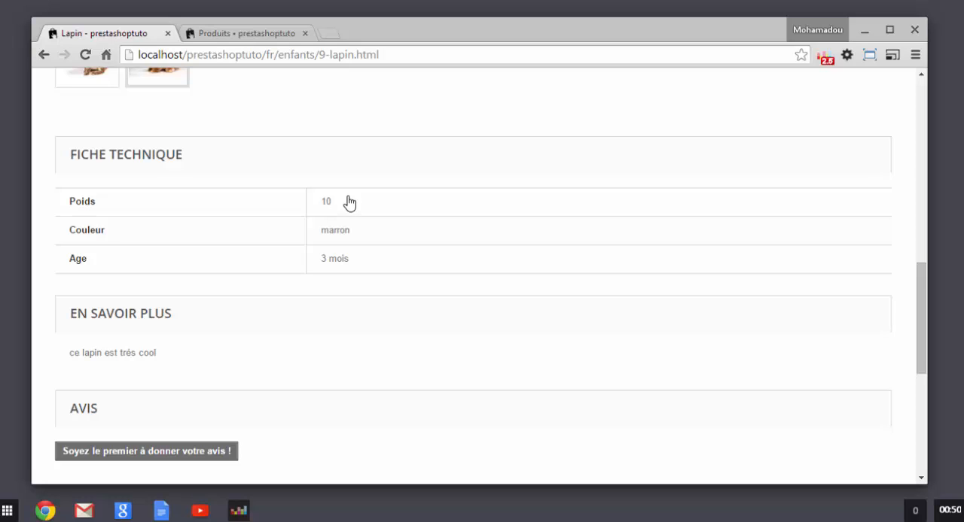
triple_click(351, 205)
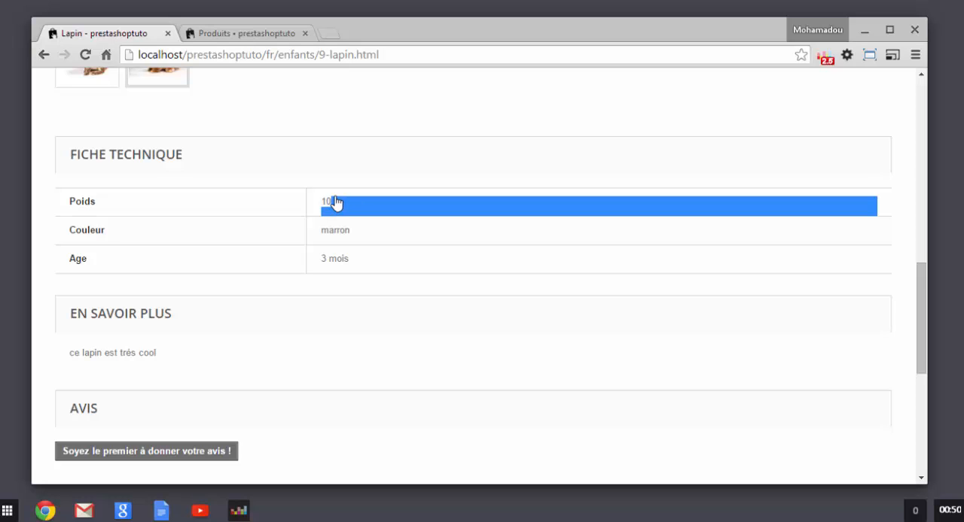
left_click(386, 230)
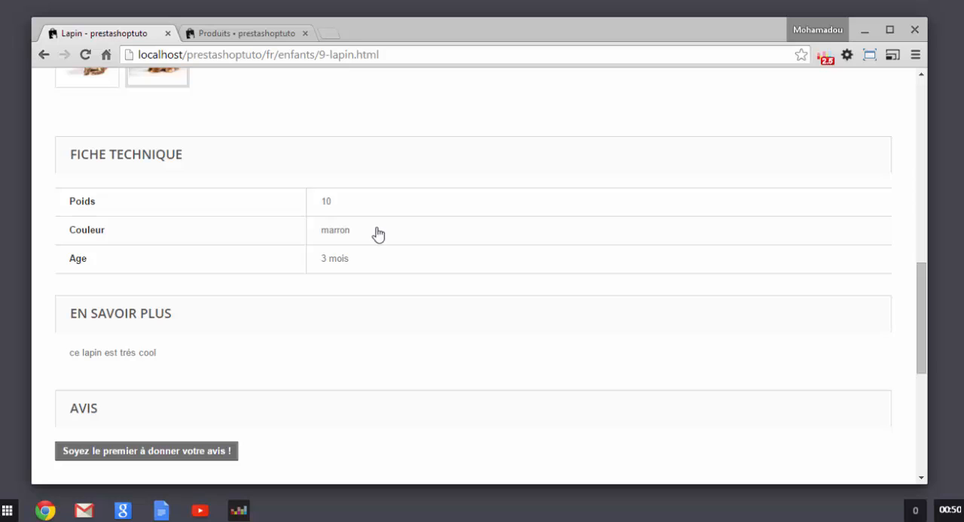
triple_click(338, 238)
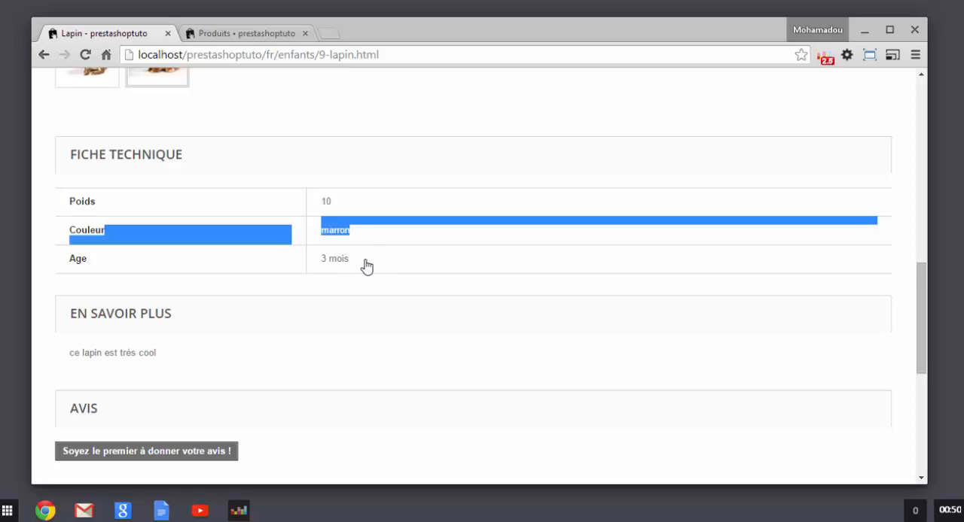
left_click(365, 262)
triple_click(364, 259)
left_click(275, 186)
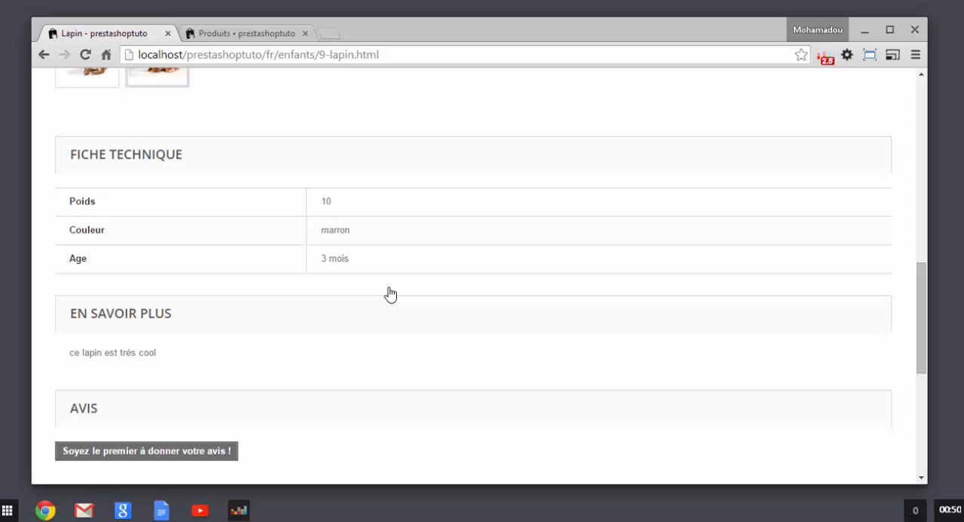
Step: Look over the En savoir plus and Avis sections, and return to Lapin's main product details
scroll(382, 317, "down", 1)
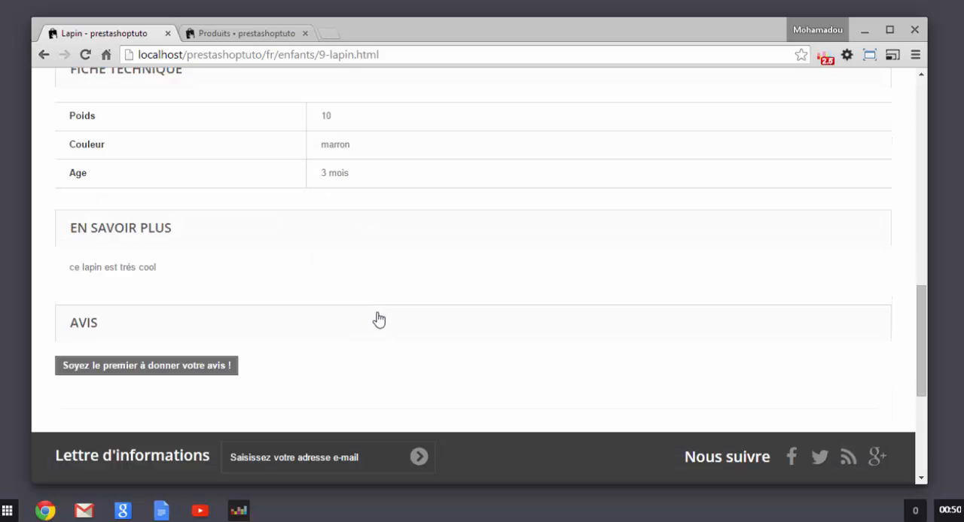
scroll(344, 271, "up", 6)
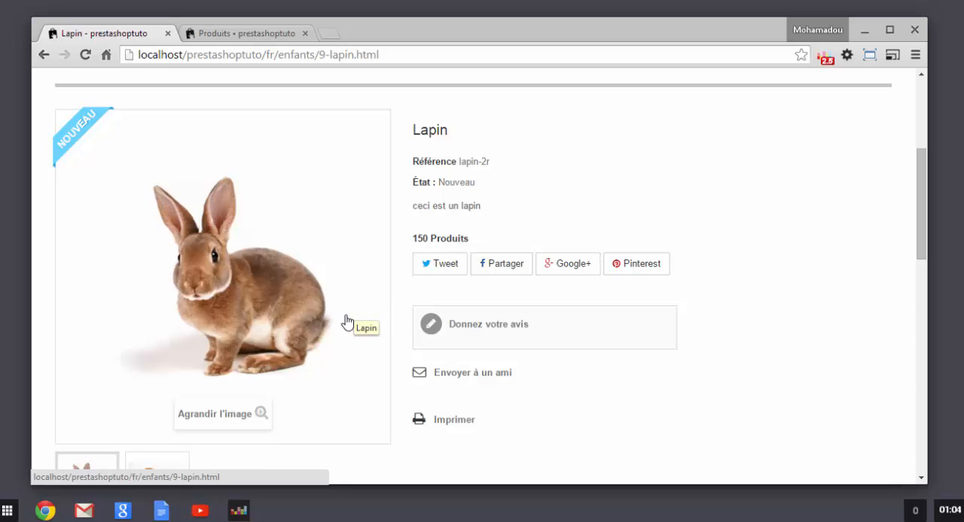
scroll(346, 319, "down", 4)
scroll(344, 323, "up", 4)
scroll(344, 325, "down", 6)
scroll(341, 327, "up", 6)
scroll(341, 331, "up", 2)
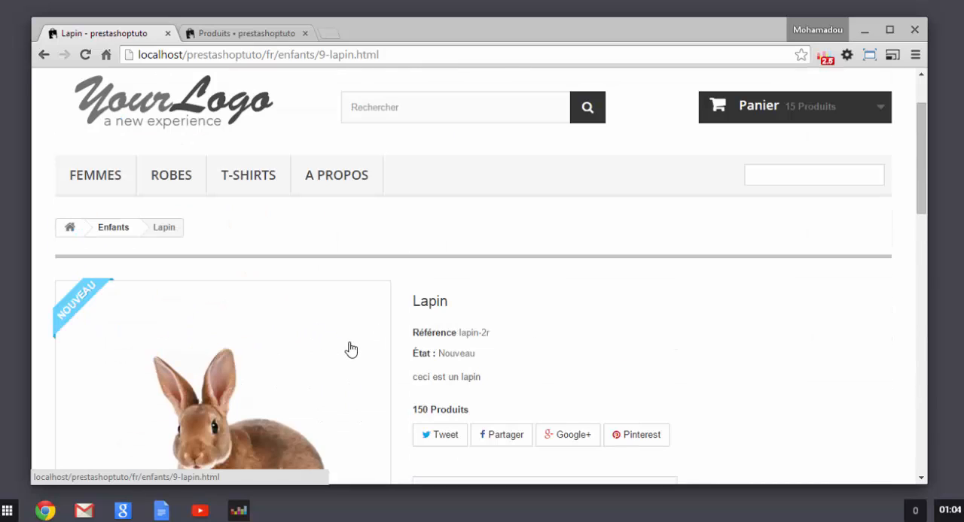